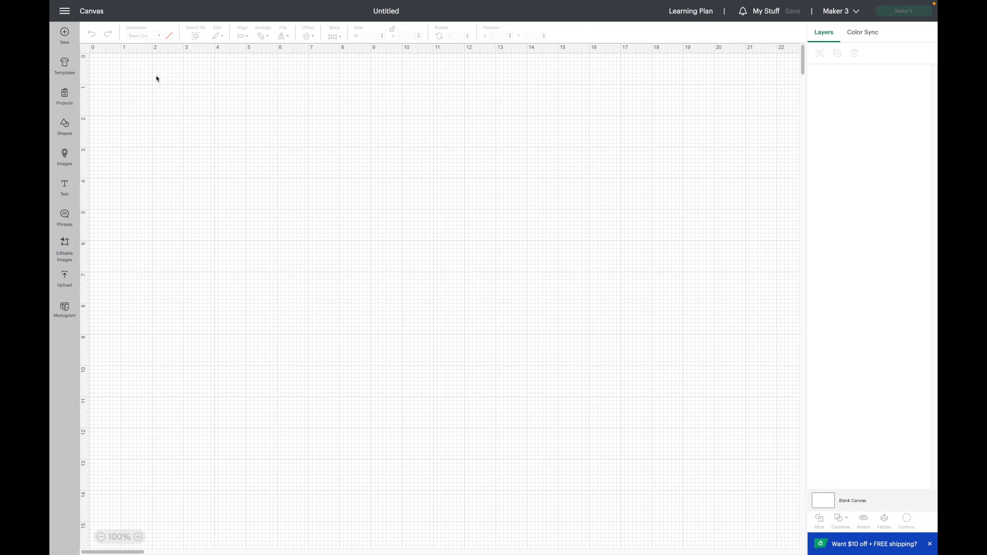
Review the general Design Space settings, including the Application Experience option, and close them
{"action": "left_click", "coordinate": [65, 11]}
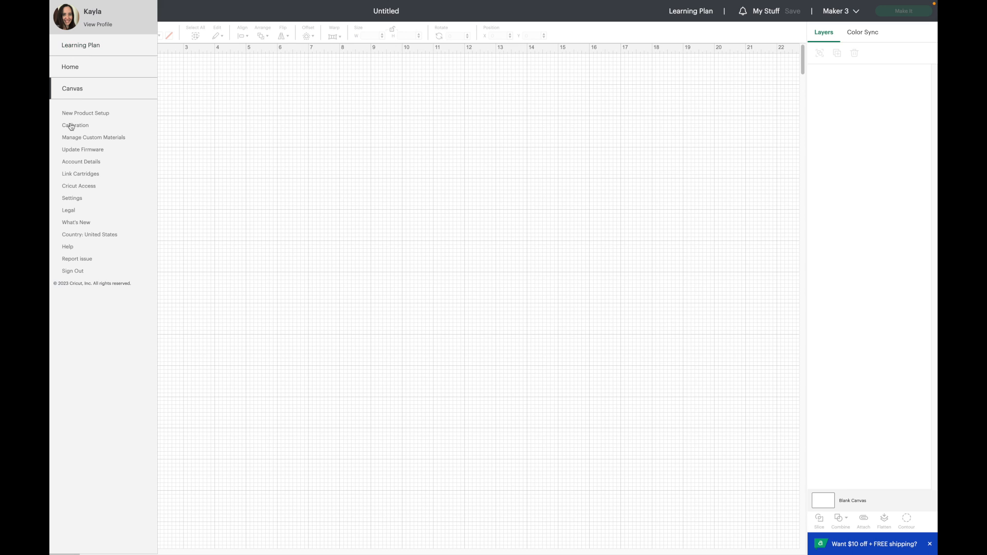
{"action": "left_click", "coordinate": [72, 198]}
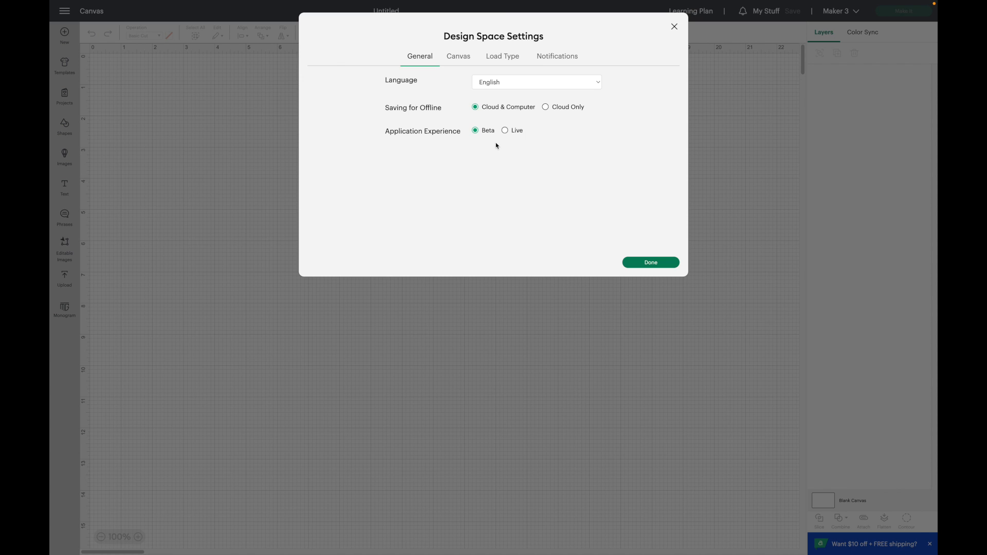
{"action": "left_click", "coordinate": [660, 265]}
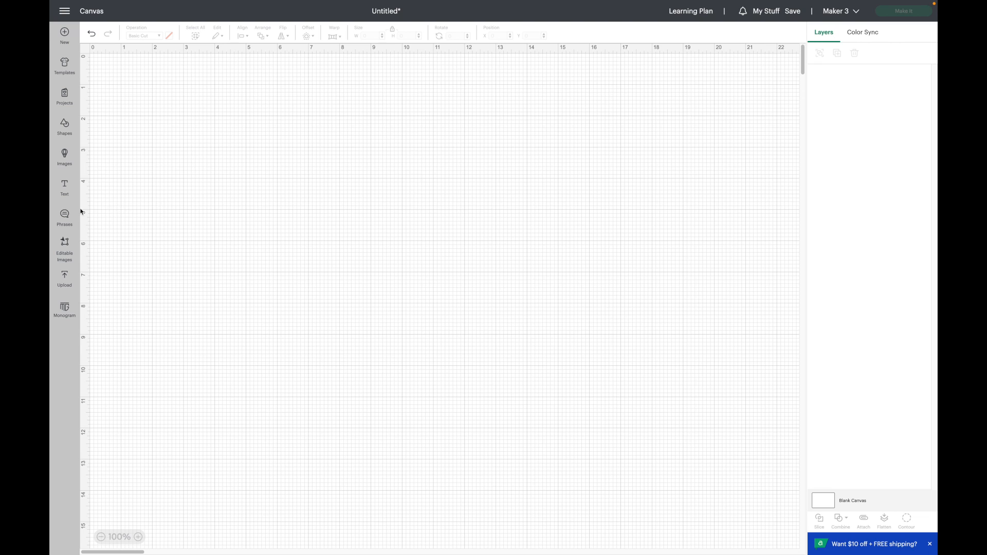
Add a text object to the canvas and set its font to the system font JT Grove
{"action": "left_click", "coordinate": [64, 193]}
{"action": "left_click", "coordinate": [122, 58]}
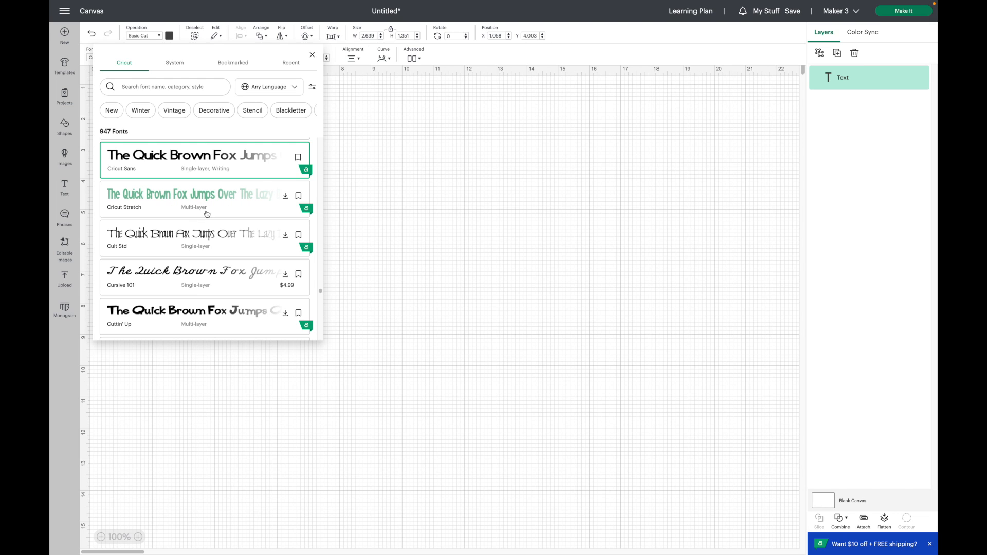
{"action": "scroll", "coordinate": [207, 213], "scroll_direction": "down", "scroll_amount": 5}
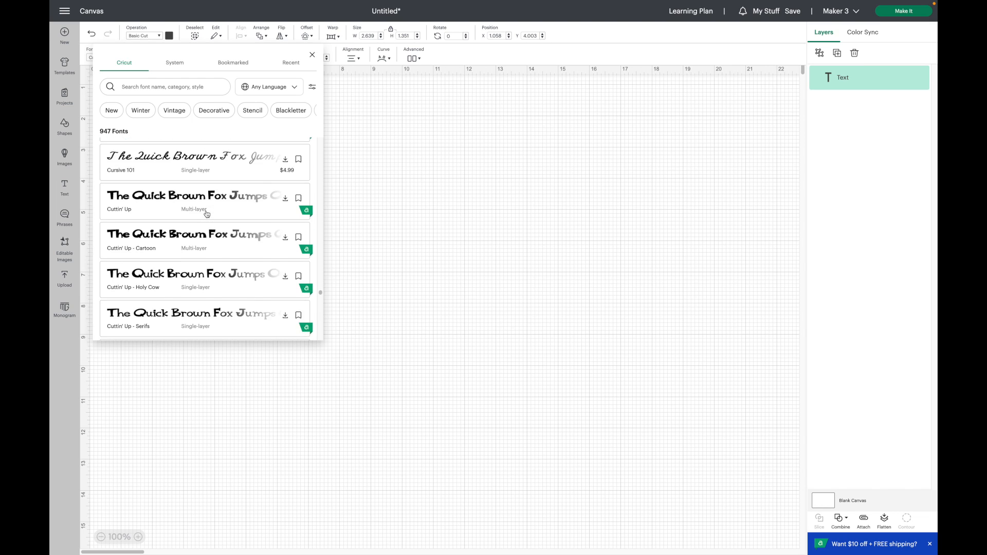
{"action": "scroll", "coordinate": [207, 213], "scroll_direction": "down", "scroll_amount": 1}
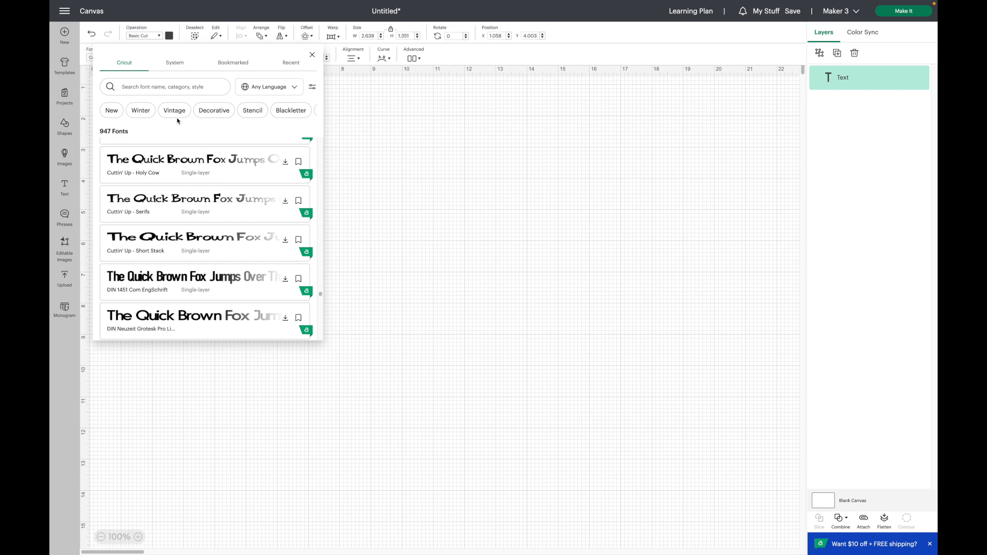
{"action": "left_click", "coordinate": [175, 62]}
{"action": "type", "text": "grove"}
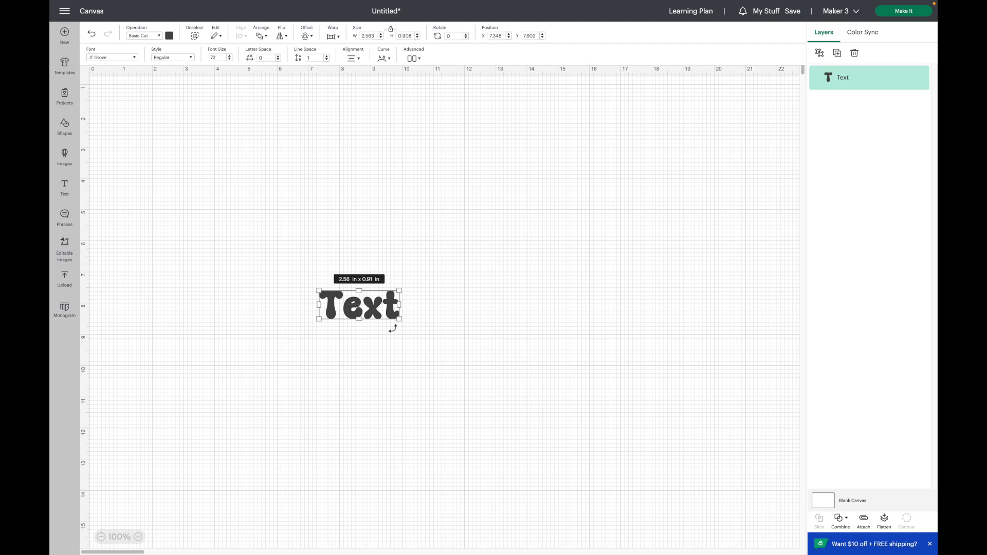
Replace the placeholder text with "Lucky" and enlarge it to about 12.51 × 4.18 in
{"action": "double_click", "coordinate": [360, 306]}
{"action": "key", "text": "BackSpace"}
{"action": "type", "text": "Lucky"}
{"action": "left_click_drag", "start_coordinate": [420, 324], "coordinate": [710, 421]}
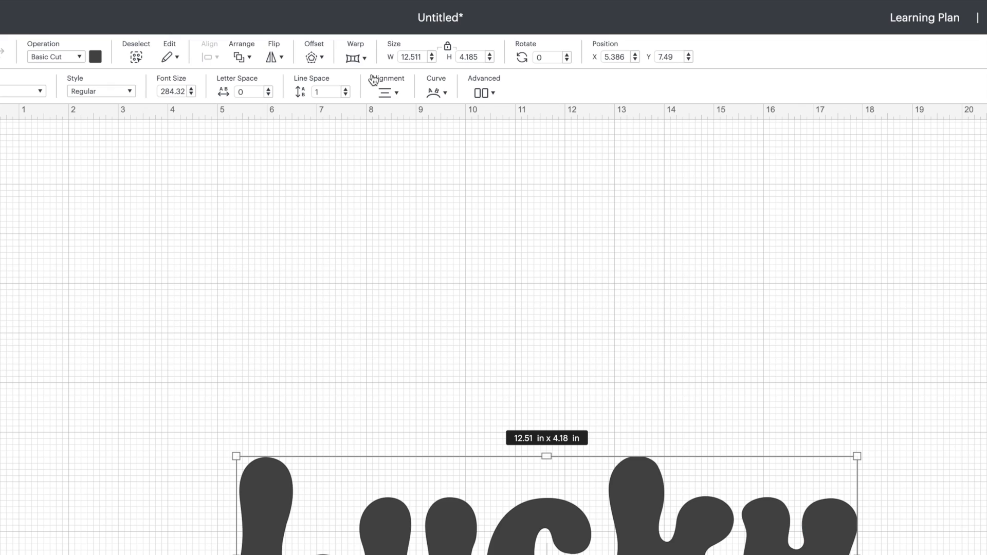
Open the Warp feature for the Lucky text and look through its numbered styles
{"action": "left_click", "coordinate": [354, 59]}
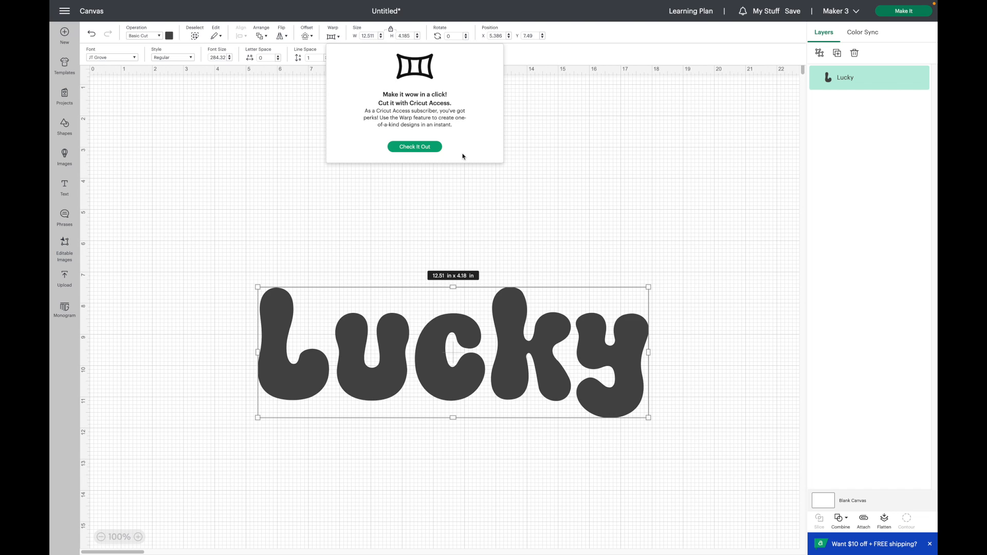
{"action": "left_click", "coordinate": [421, 147]}
{"action": "scroll", "coordinate": [450, 180], "scroll_direction": "down", "scroll_amount": 5}
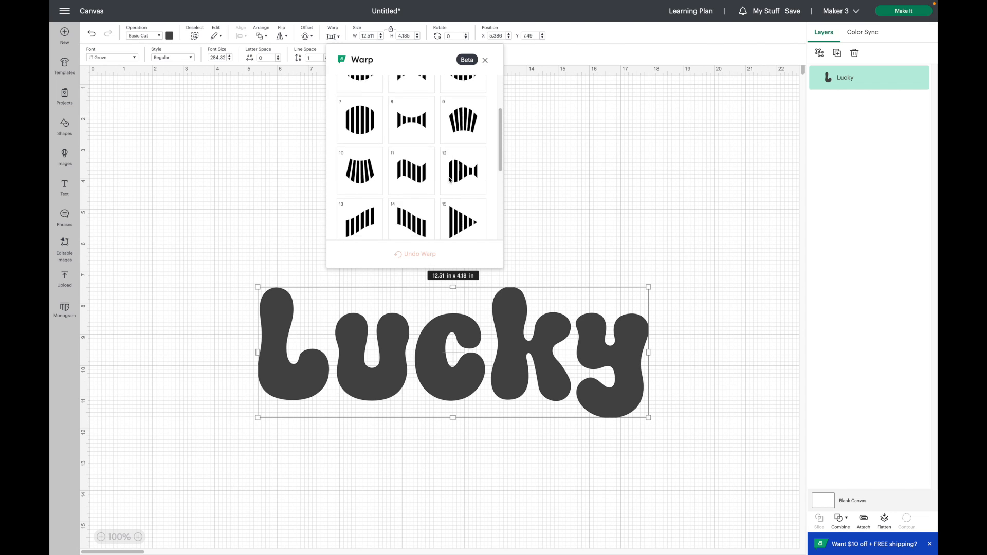
{"action": "scroll", "coordinate": [449, 180], "scroll_direction": "up", "scroll_amount": 5}
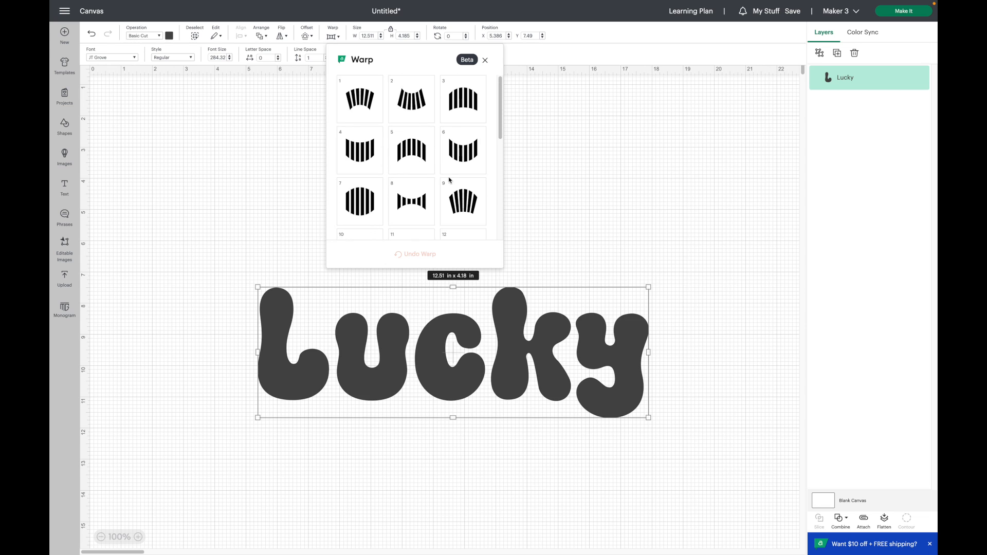
Try Warp styles 1 through 24 on the Lucky text one after another, and undo the warp
{"action": "left_click", "coordinate": [359, 98]}
{"action": "left_click", "coordinate": [413, 104]}
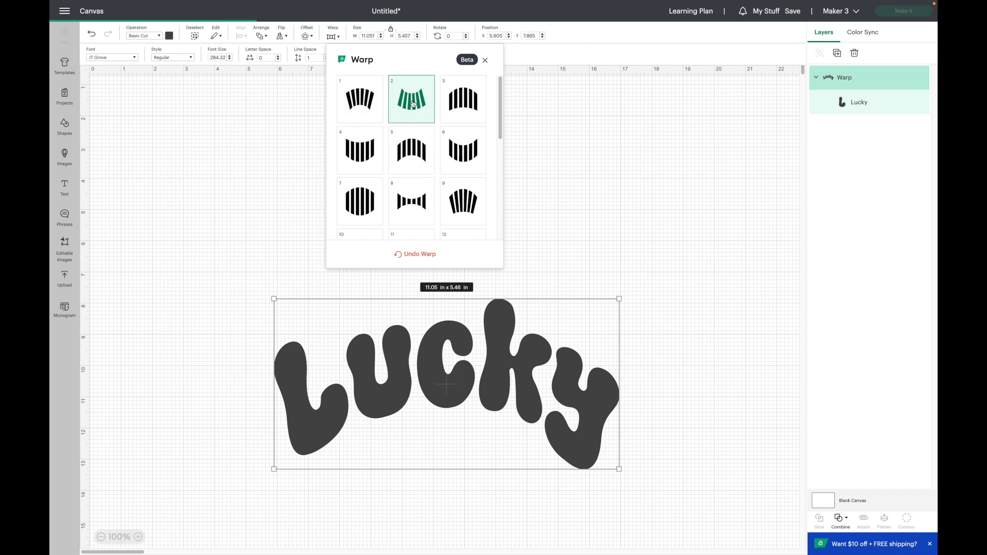
{"action": "left_click", "coordinate": [460, 105]}
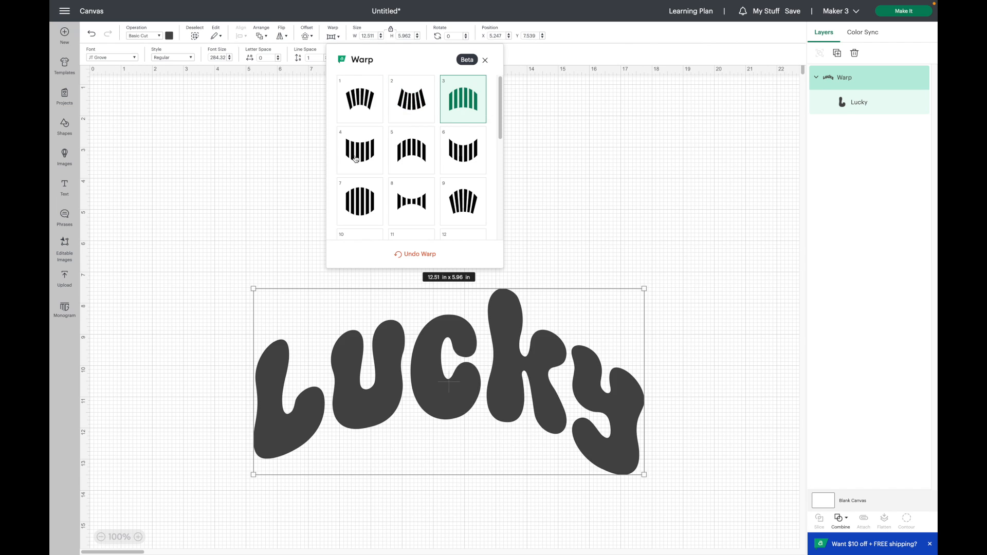
{"action": "left_click", "coordinate": [356, 159]}
{"action": "left_click", "coordinate": [407, 159]}
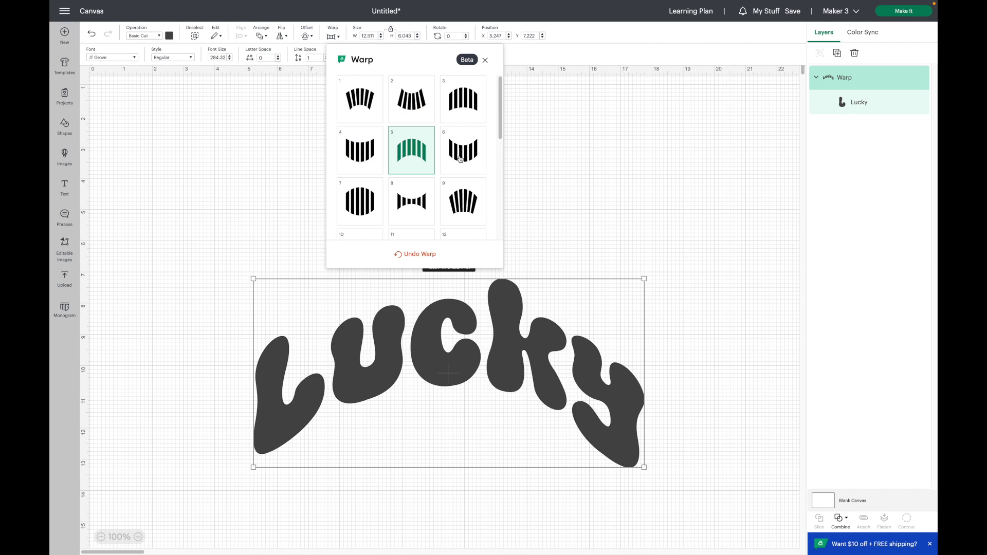
{"action": "left_click", "coordinate": [461, 159]}
{"action": "left_click", "coordinate": [371, 201]}
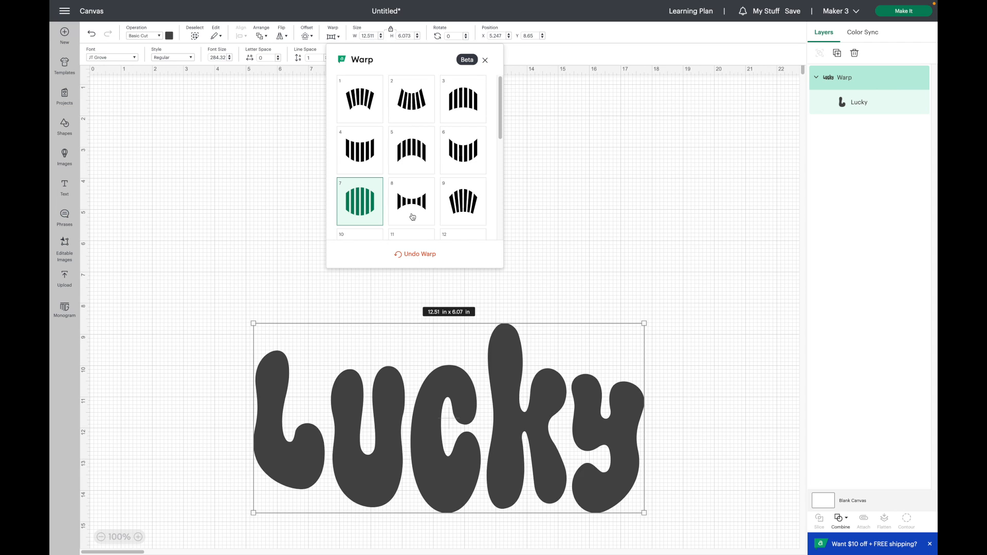
{"action": "left_click", "coordinate": [412, 216]}
{"action": "left_click", "coordinate": [463, 202]}
{"action": "scroll", "coordinate": [437, 195], "scroll_direction": "down", "scroll_amount": 2}
{"action": "left_click", "coordinate": [360, 182]}
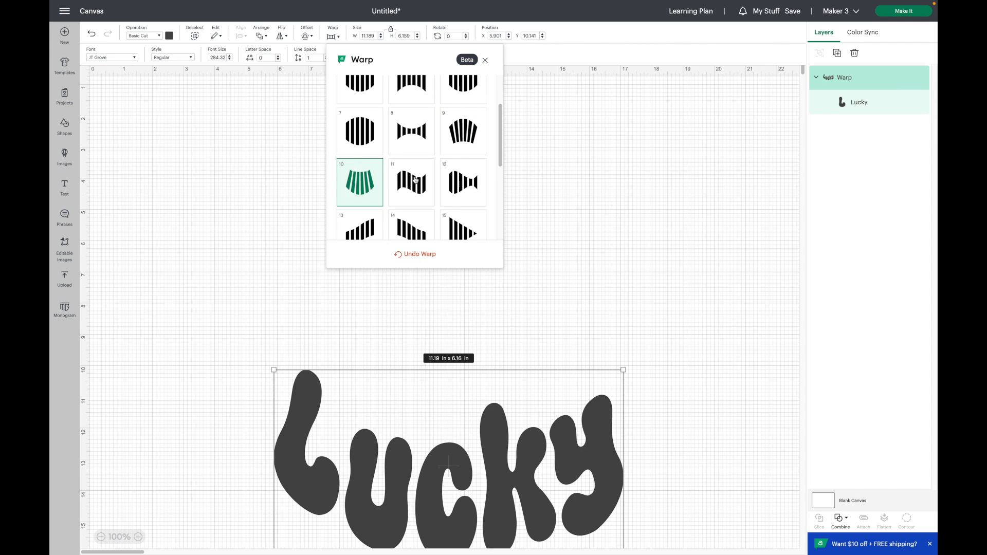
{"action": "left_click", "coordinate": [415, 179]}
{"action": "left_click", "coordinate": [459, 186]}
{"action": "left_click", "coordinate": [360, 226]}
{"action": "scroll", "coordinate": [408, 205], "scroll_direction": "down", "scroll_amount": 1}
{"action": "left_click", "coordinate": [408, 205]}
{"action": "left_click", "coordinate": [461, 194]}
{"action": "scroll", "coordinate": [452, 190], "scroll_direction": "down", "scroll_amount": 1}
{"action": "left_click", "coordinate": [367, 217]}
{"action": "left_click", "coordinate": [418, 211]}
{"action": "left_click", "coordinate": [462, 205]}
{"action": "scroll", "coordinate": [413, 199], "scroll_direction": "down", "scroll_amount": 2}
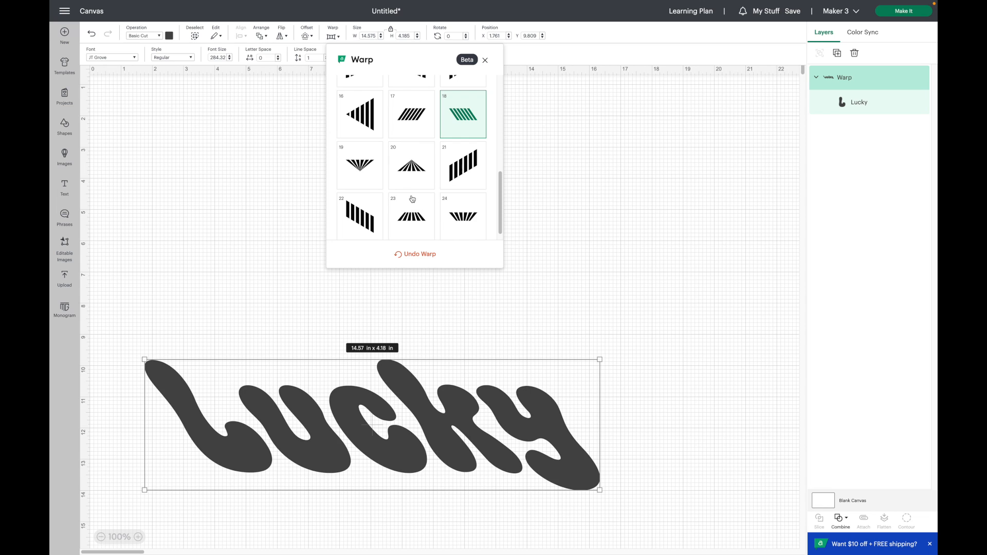
{"action": "left_click", "coordinate": [370, 173]}
{"action": "left_click", "coordinate": [415, 172]}
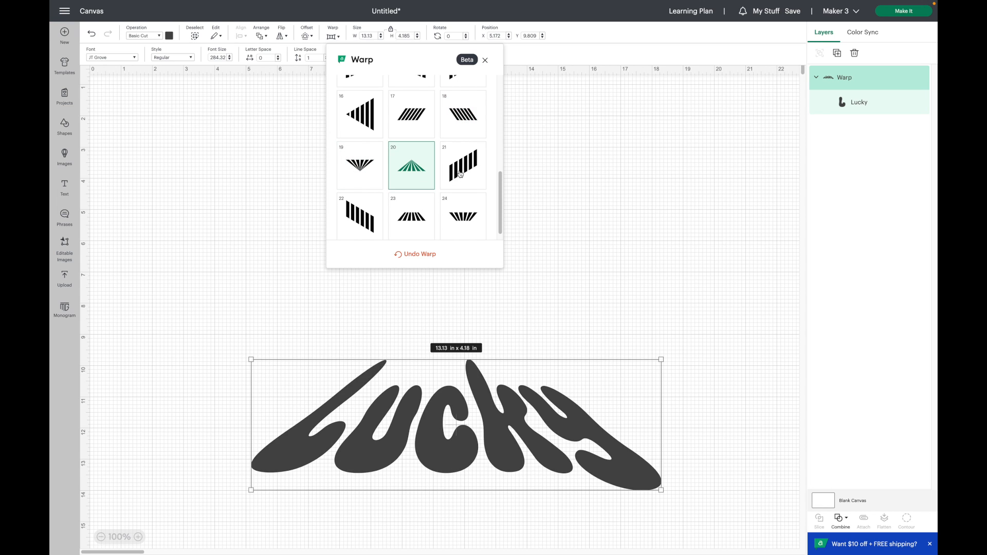
{"action": "left_click", "coordinate": [460, 173]}
{"action": "left_click", "coordinate": [359, 216]}
{"action": "left_click", "coordinate": [403, 226]}
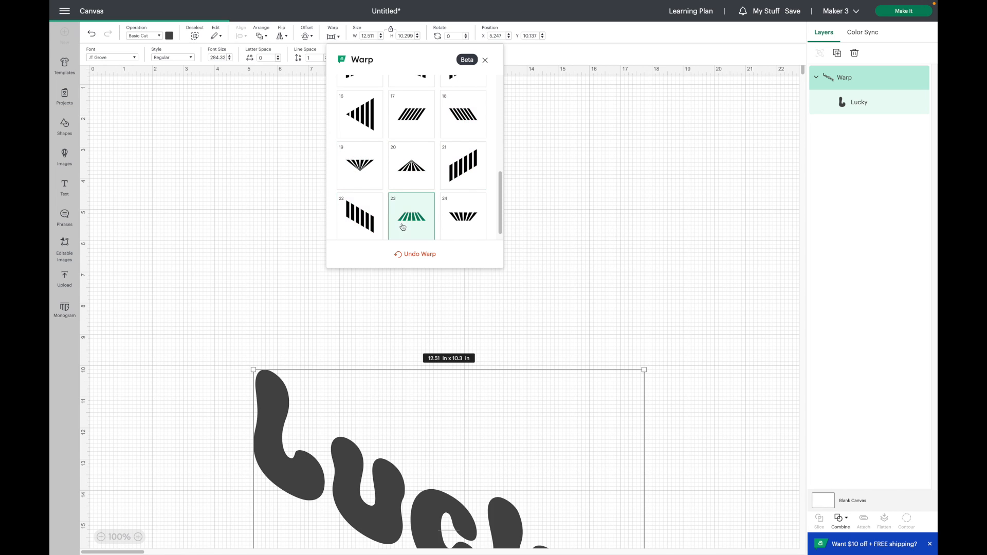
{"action": "left_click", "coordinate": [448, 203]}
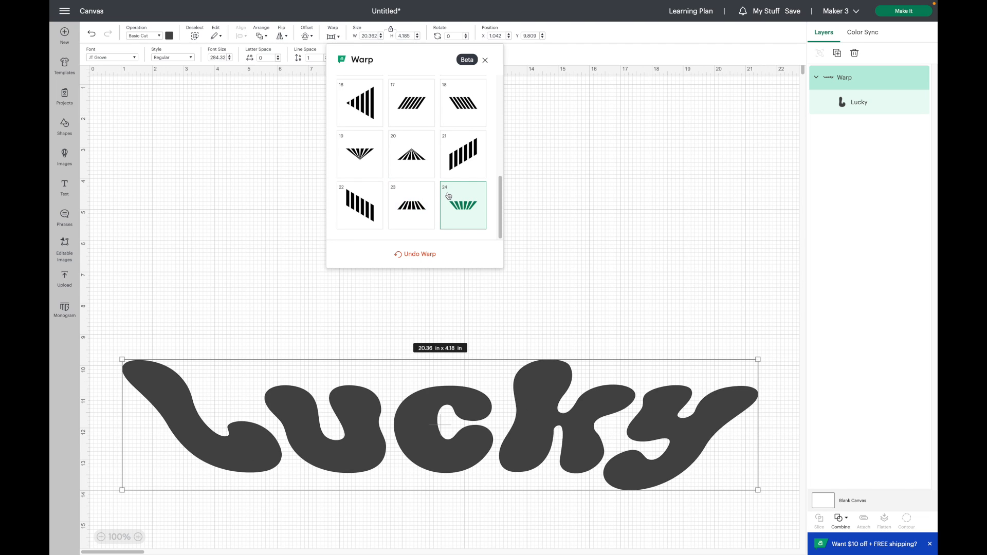
{"action": "left_click", "coordinate": [412, 254]}
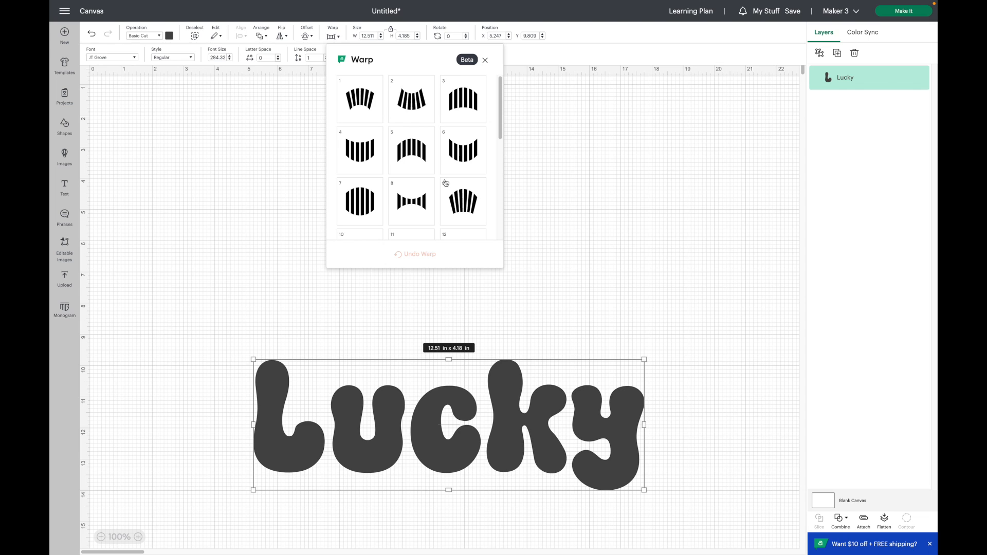
Apply Warp style 11 to the Lucky text, move it up the canvas and shrink it to about 8.33 × 4.12 in
{"action": "scroll", "coordinate": [445, 184], "scroll_direction": "down", "scroll_amount": 3}
{"action": "left_click", "coordinate": [403, 171]}
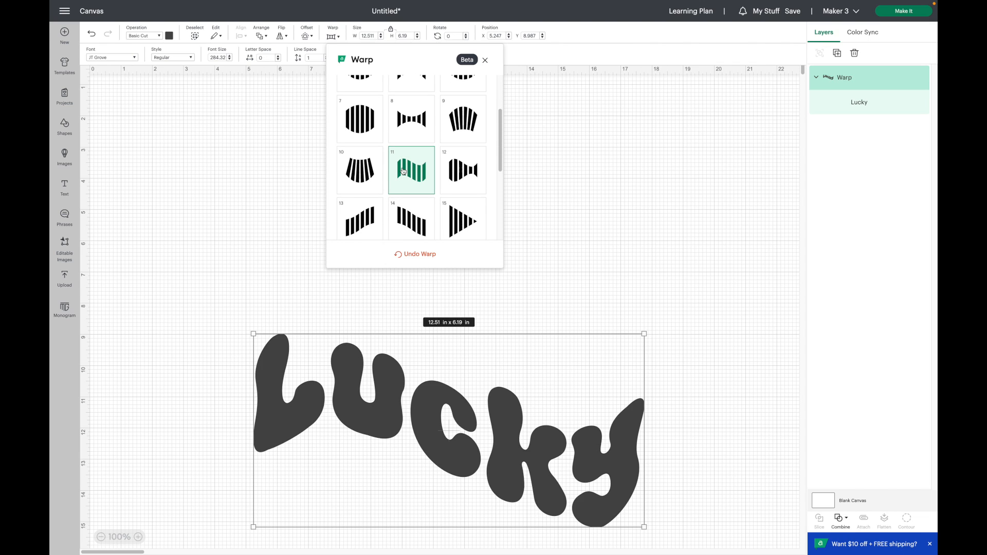
{"action": "left_click", "coordinate": [566, 405]}
{"action": "left_click_drag", "start_coordinate": [478, 420], "coordinate": [481, 280]}
{"action": "left_click_drag", "start_coordinate": [645, 214], "coordinate": [541, 213]}
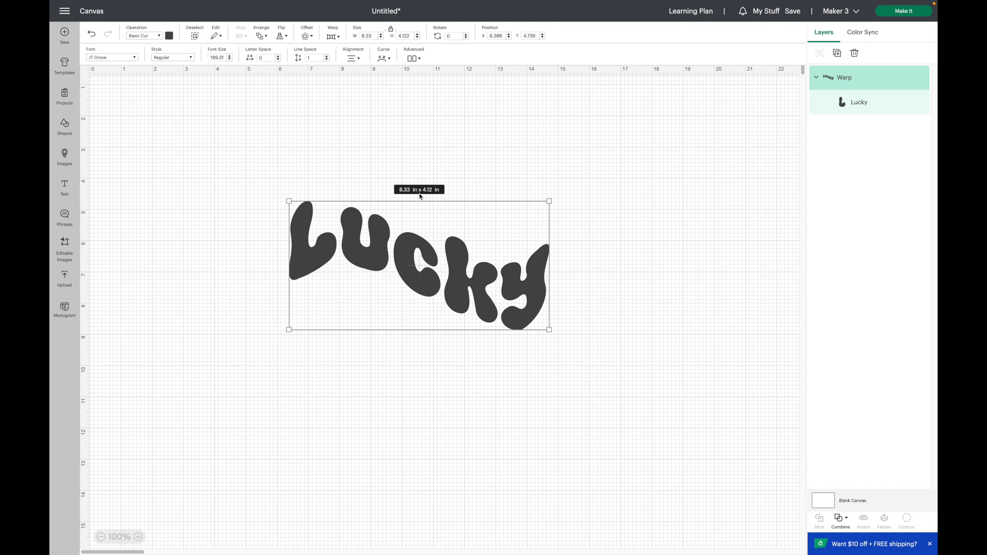
Duplicate the warped Lucky text twice and stack the three words closely beneath one another
{"action": "key", "text": "ctrl+d"}
{"action": "key", "text": "ctrl+d"}
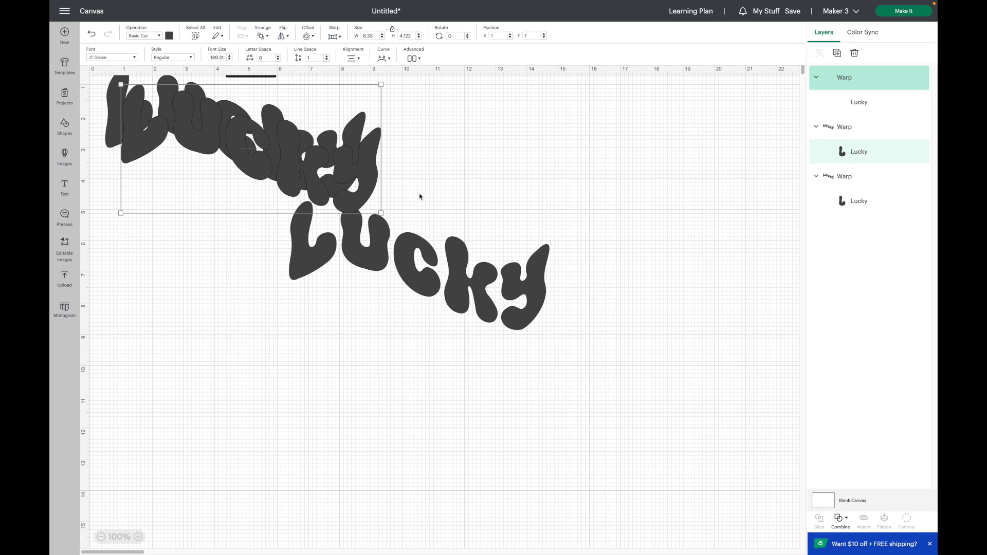
{"action": "left_click_drag", "start_coordinate": [327, 156], "coordinate": [516, 456]}
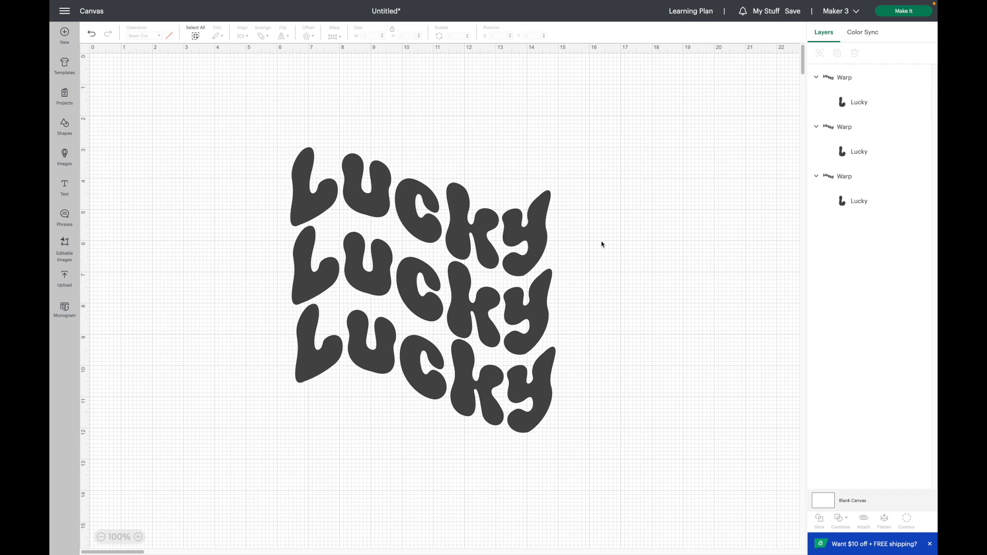
Distribute the three warped Lucky words evenly, both horizontally and vertically
{"action": "left_click_drag", "start_coordinate": [602, 137], "coordinate": [388, 467]}
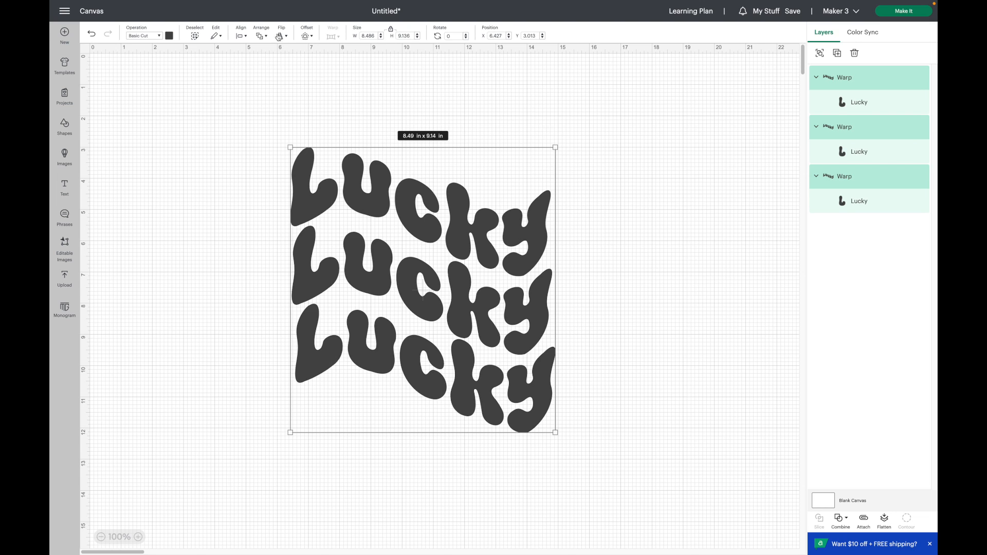
{"action": "left_click", "coordinate": [241, 36]}
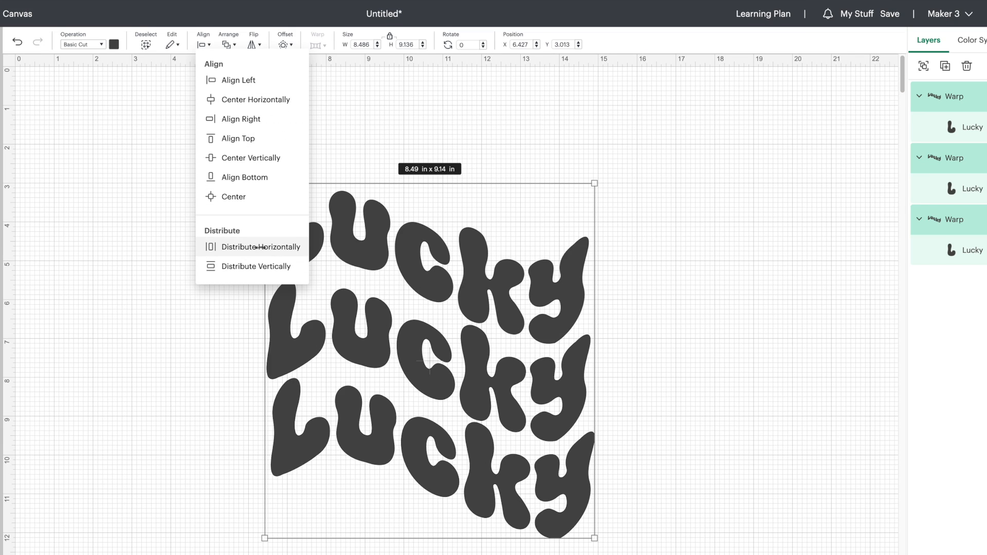
{"action": "left_click", "coordinate": [261, 247]}
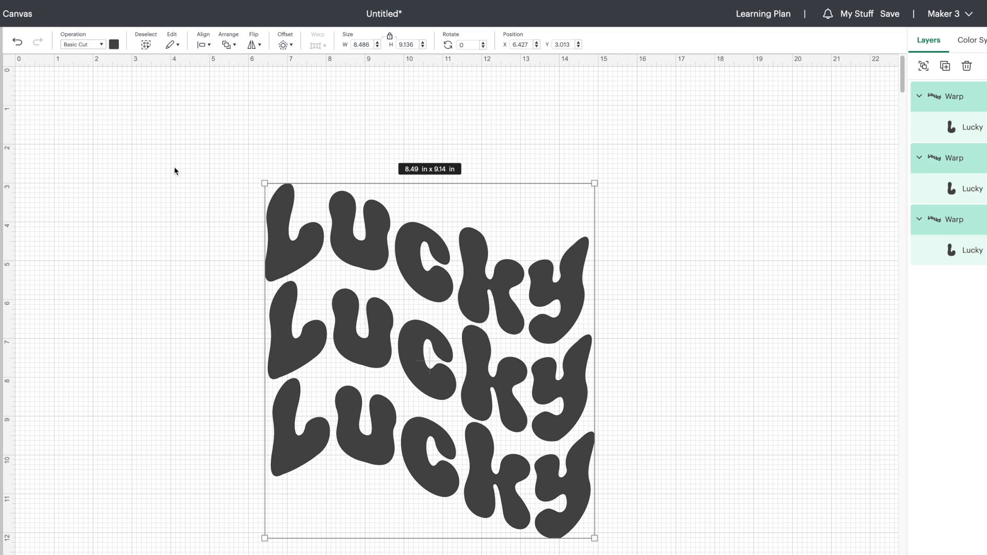
{"action": "left_click", "coordinate": [205, 46]}
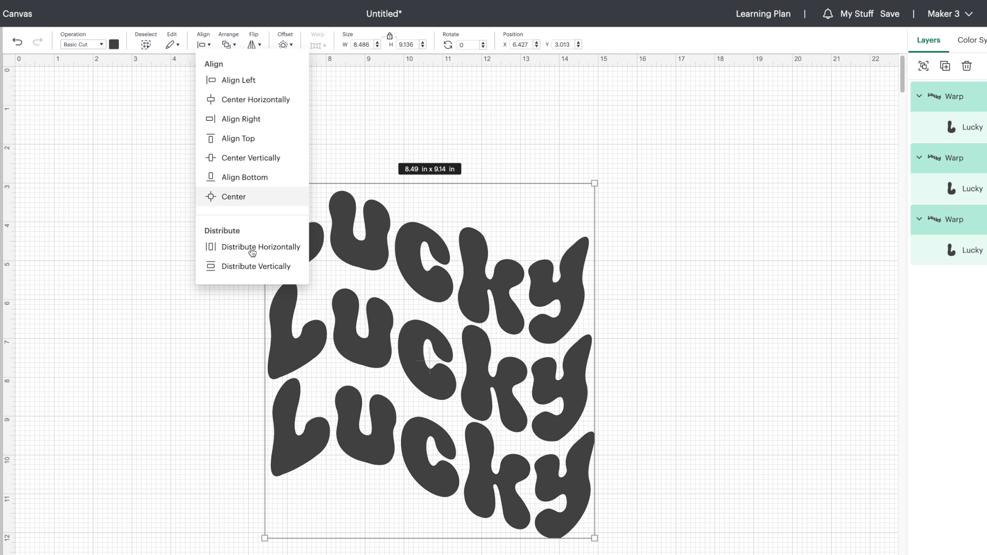
{"action": "left_click", "coordinate": [255, 267]}
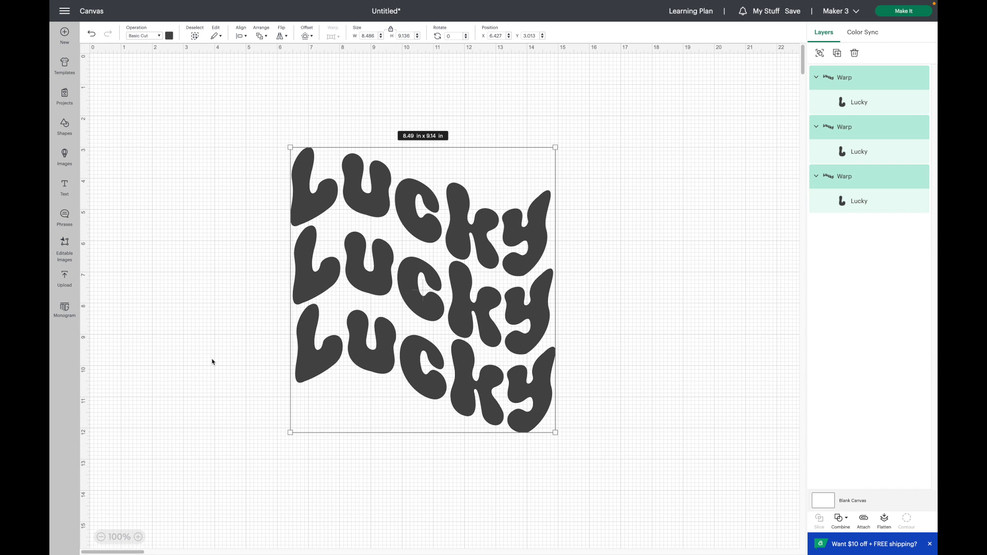
{"action": "left_click", "coordinate": [212, 362]}
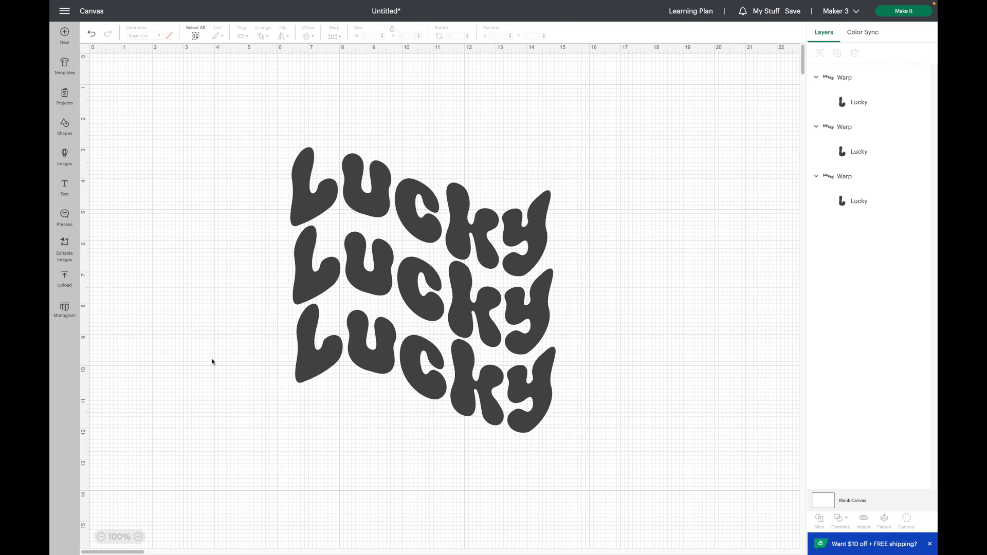
Recolor the topmost Lucky word of the stack light green
{"action": "left_click", "coordinate": [401, 206]}
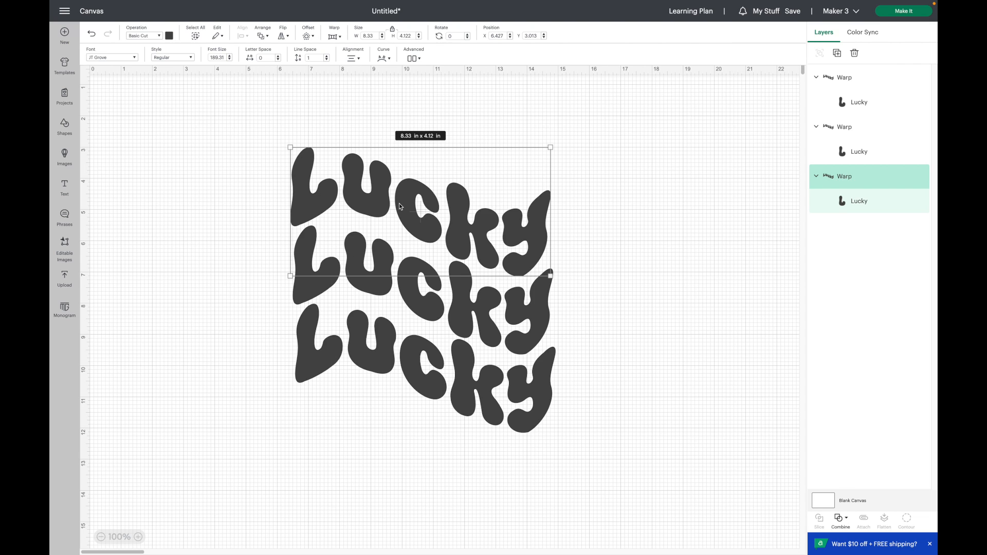
{"action": "left_click", "coordinate": [169, 36]}
{"action": "left_click", "coordinate": [223, 85]}
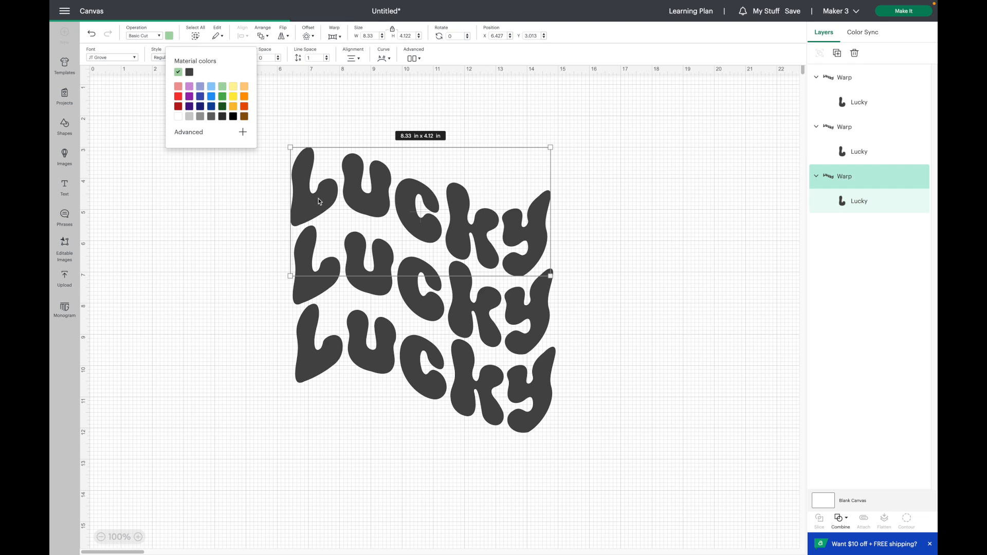
Recolor the middle Lucky word of the stack medium green
{"action": "left_click", "coordinate": [523, 318]}
{"action": "left_click", "coordinate": [523, 319]}
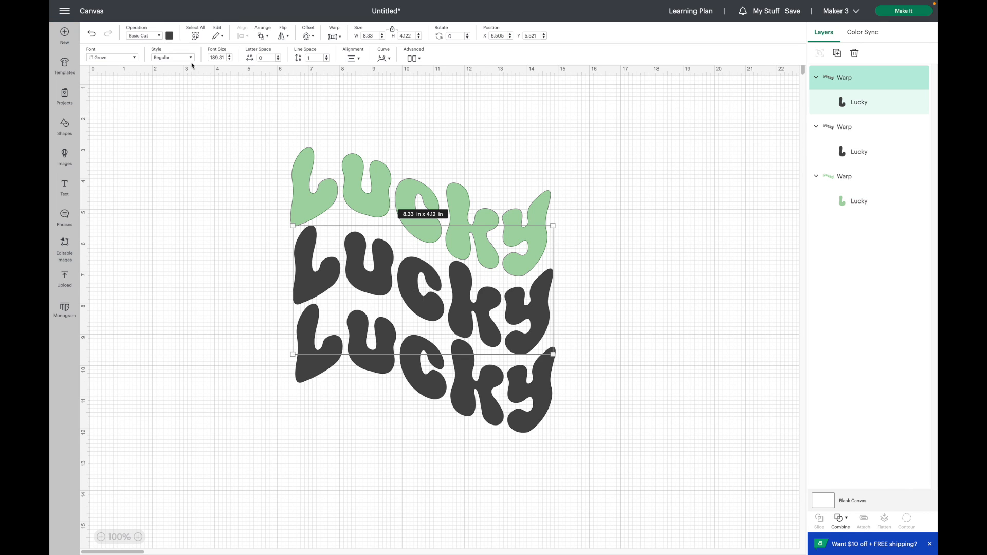
{"action": "left_click", "coordinate": [169, 35]}
{"action": "left_click", "coordinate": [207, 99]}
{"action": "left_click", "coordinate": [169, 35]}
{"action": "left_click", "coordinate": [200, 75]}
{"action": "left_click", "coordinate": [212, 302]}
Recolor the lowest Lucky word of the stack dark green and deselect it
{"action": "left_click", "coordinate": [464, 353]}
{"action": "left_click", "coordinate": [461, 386]}
{"action": "left_click", "coordinate": [169, 36]}
{"action": "left_click", "coordinate": [200, 73]}
{"action": "left_click", "coordinate": [215, 264]}
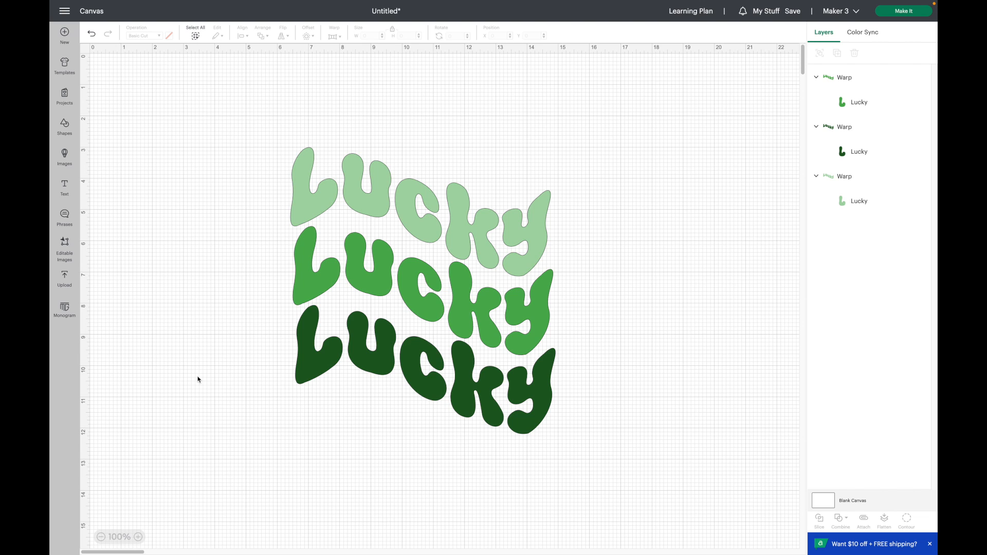
Add a new text object, search the system fonts for "good vibes" and apply the Good Vibes Only script font
{"action": "left_click", "coordinate": [58, 189]}
{"action": "left_click", "coordinate": [99, 60]}
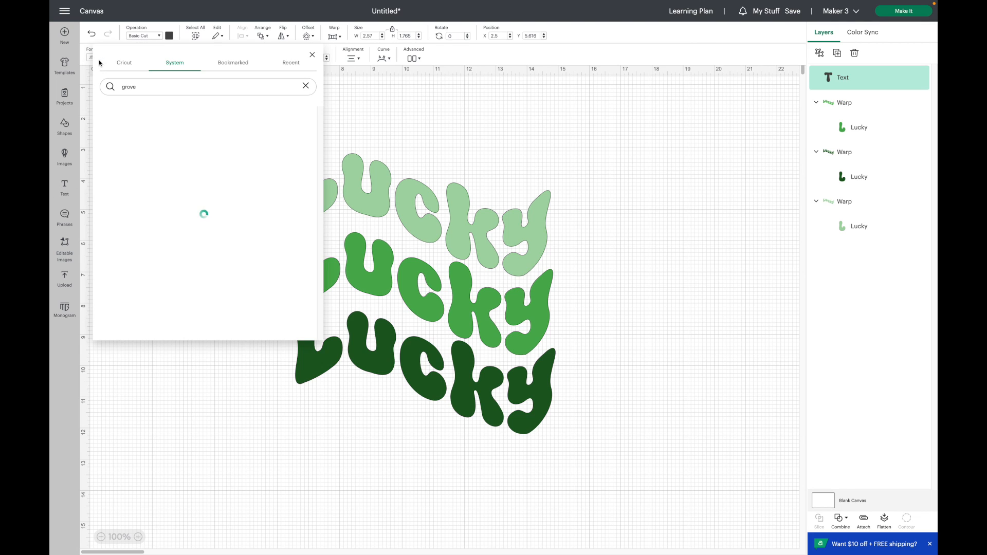
{"action": "key", "text": "BackSpace"}
{"action": "key", "text": "BackSpace"}
{"action": "key", "text": "BackSpace"}
{"action": "key", "text": "BackSpace"}
{"action": "key", "text": "BackSpace"}
{"action": "type", "text": "good vibes"}
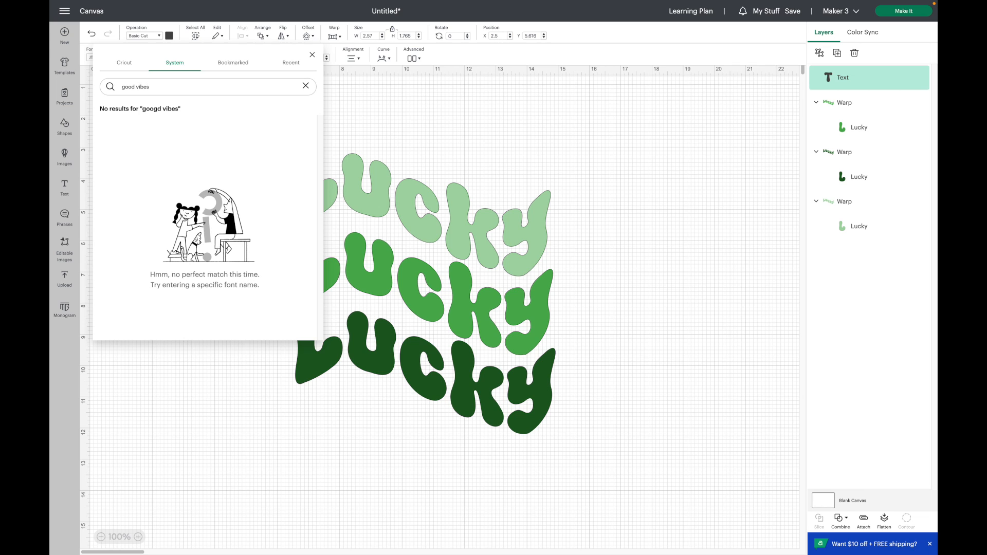
{"action": "left_click", "coordinate": [130, 171]}
{"action": "left_click", "coordinate": [249, 405]}
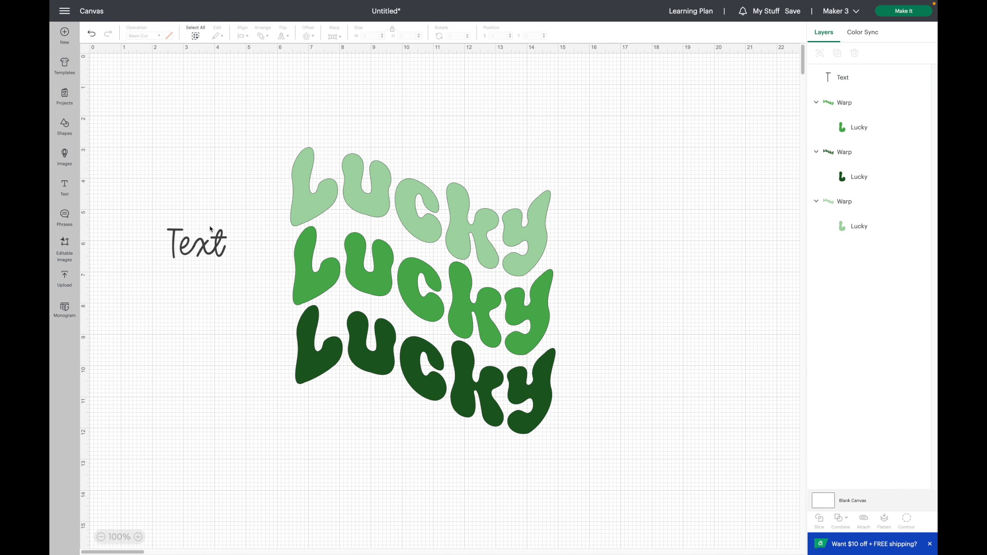
Change the new text to "Vibes" and enlarge it beneath the lowest Lucky word of the stack
{"action": "left_click_drag", "start_coordinate": [199, 241], "coordinate": [401, 435]}
{"action": "double_click", "coordinate": [399, 433]}
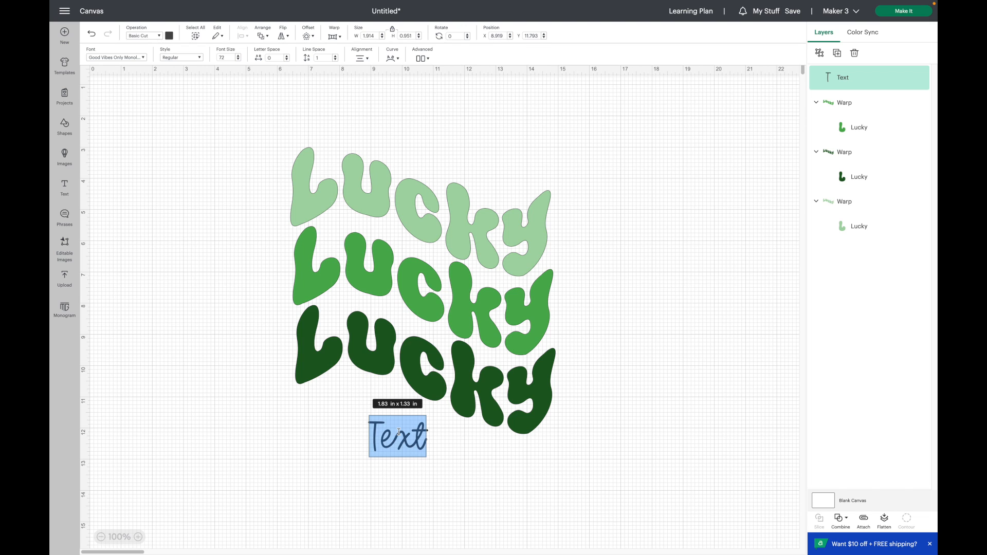
{"action": "type", "text": "Vibes"}
{"action": "left_click", "coordinate": [516, 523]}
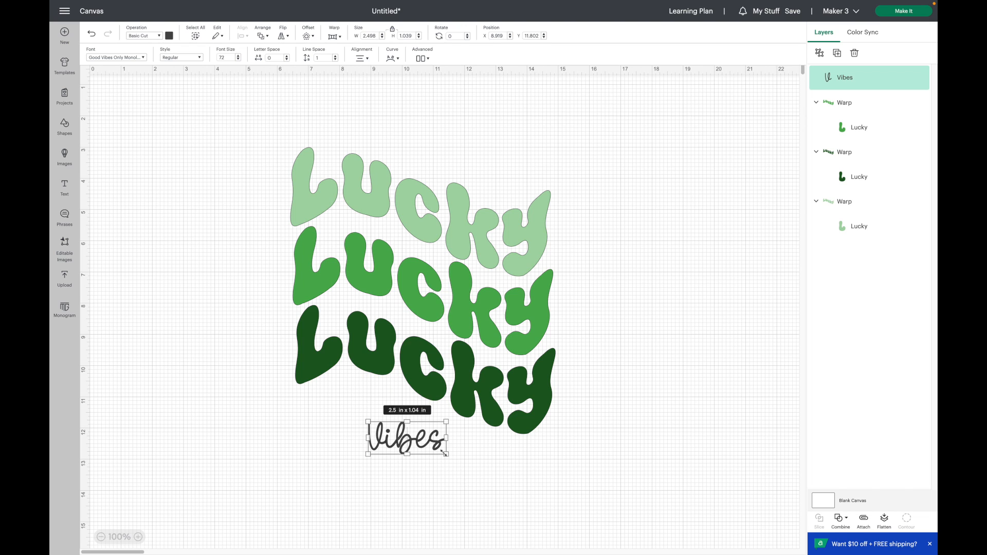
{"action": "left_click_drag", "start_coordinate": [470, 464], "coordinate": [437, 459]}
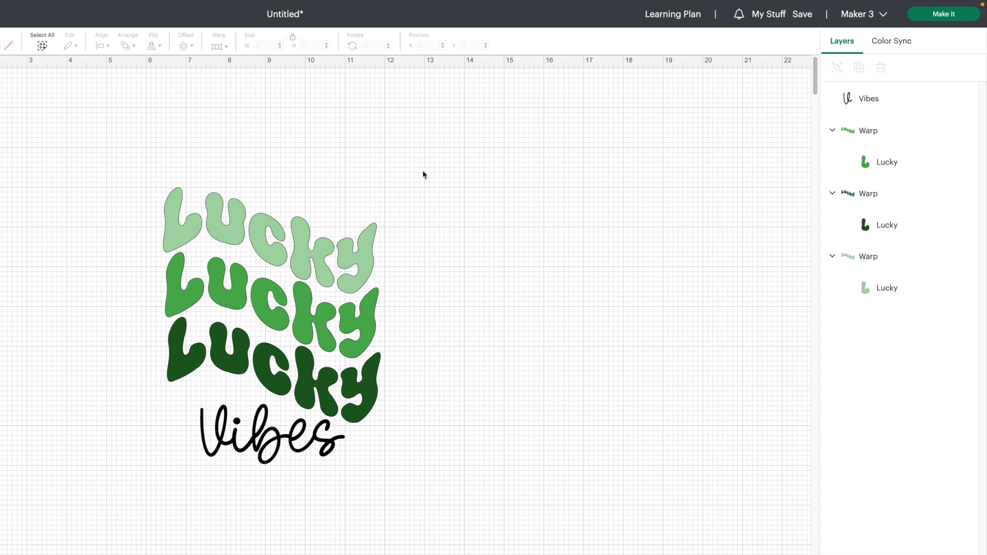
Group the three warped Lucky words and center the group horizontally with the Vibes text
{"action": "left_click_drag", "start_coordinate": [423, 174], "coordinate": [286, 382]}
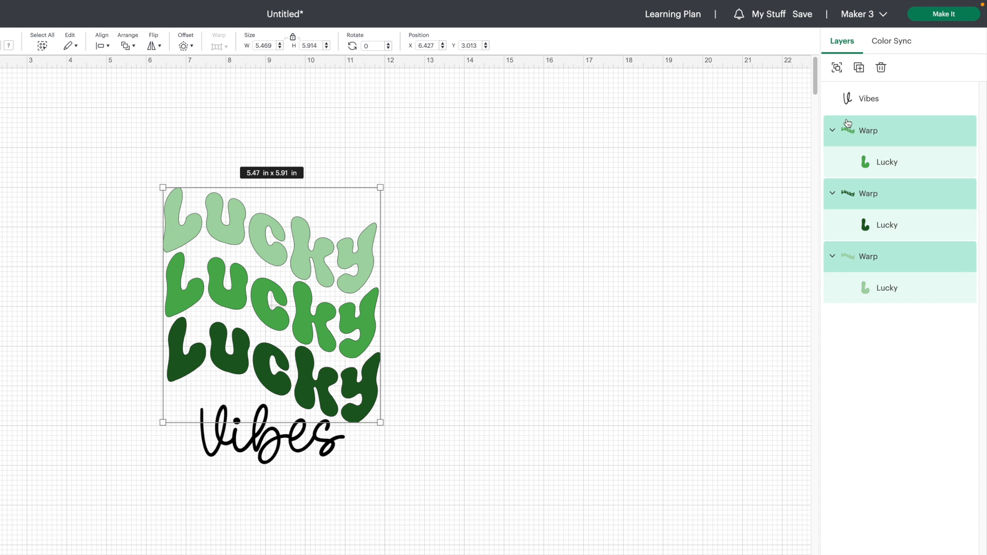
{"action": "left_click", "coordinate": [837, 68]}
{"action": "left_click_drag", "start_coordinate": [490, 177], "coordinate": [198, 514]}
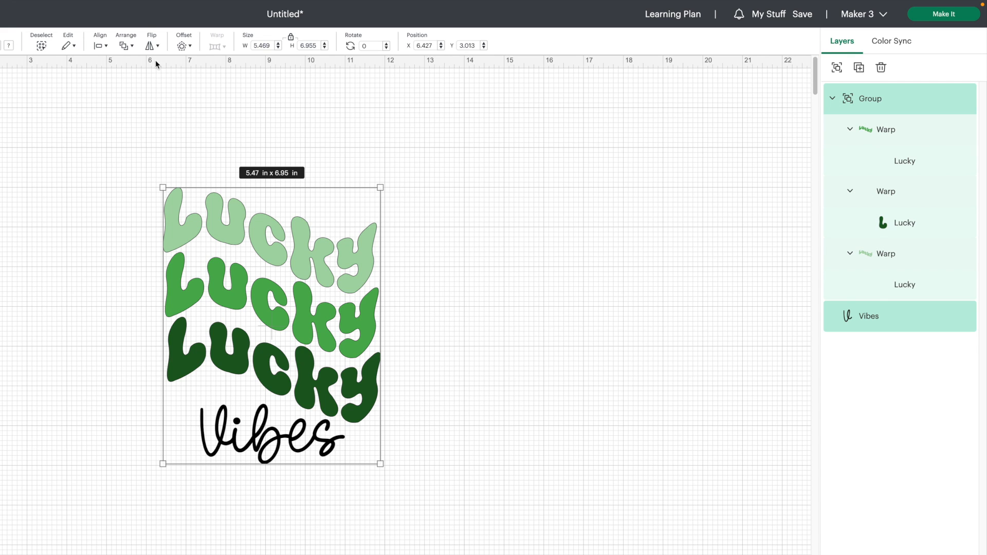
{"action": "left_click", "coordinate": [101, 46]}
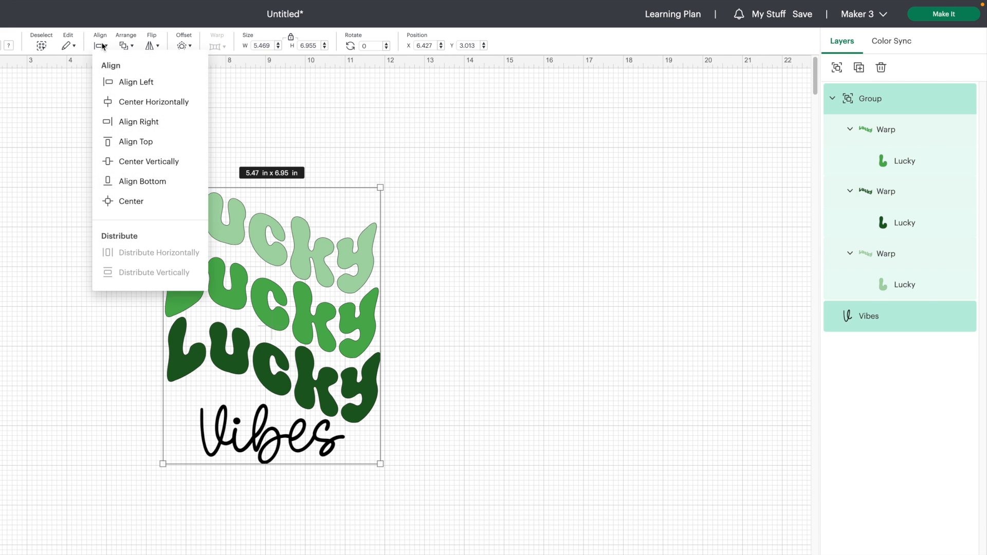
{"action": "left_click", "coordinate": [147, 102]}
{"action": "left_click", "coordinate": [547, 423]}
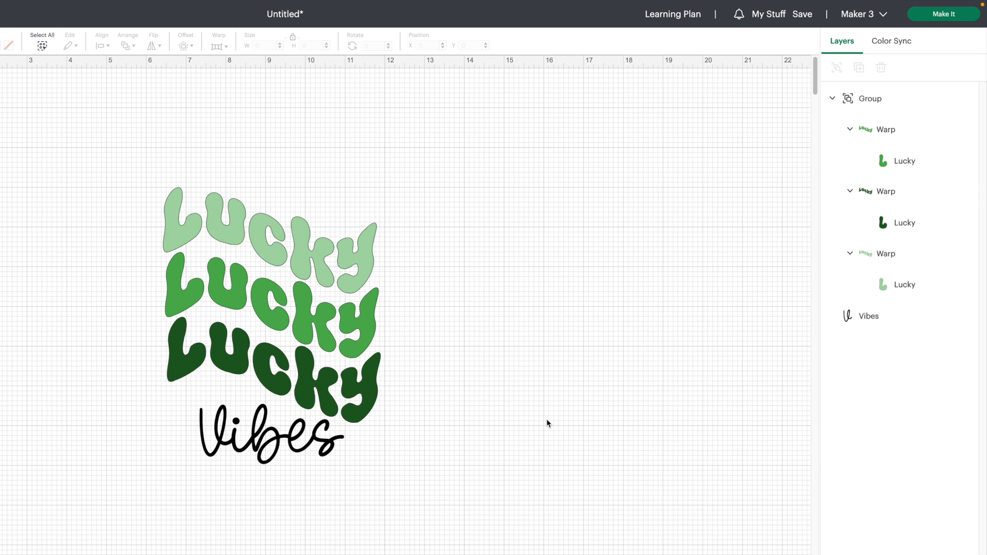
Duplicate the grouped Lucky stack and move the original design with Vibes aside to about X 17 in on the canvas
{"action": "left_click", "coordinate": [432, 238]}
{"action": "left_click_drag", "start_coordinate": [432, 238], "coordinate": [211, 215]}
{"action": "left_click_drag", "start_coordinate": [525, 127], "coordinate": [332, 426]}
{"action": "left_click_drag", "start_coordinate": [395, 285], "coordinate": [720, 205]}
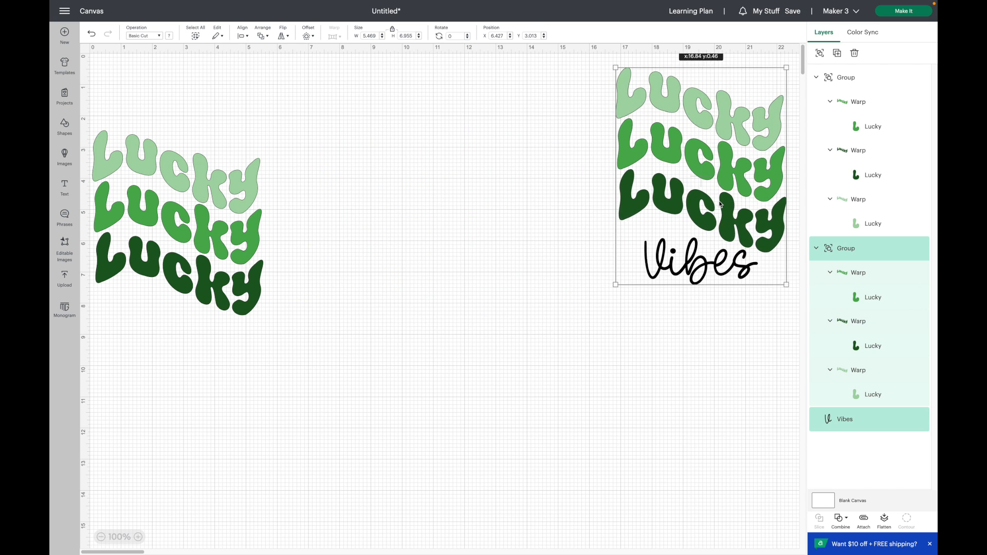
{"action": "left_click_drag", "start_coordinate": [720, 205], "coordinate": [732, 205]}
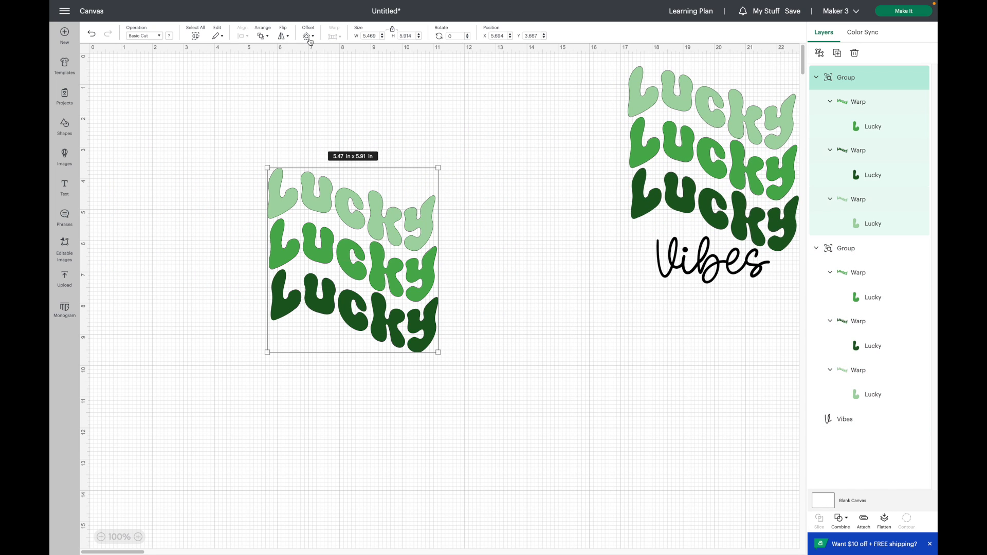
Add a welded, rounded-corner offset of about 0.15 in around the duplicated Lucky stack
{"action": "left_click", "coordinate": [309, 38]}
{"action": "left_click_drag", "start_coordinate": [294, 88], "coordinate": [291, 88]}
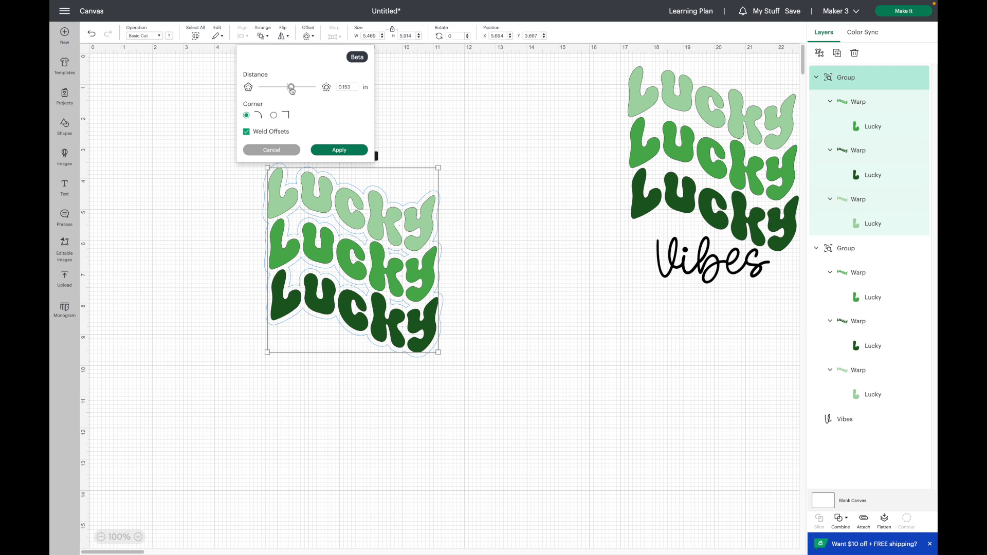
{"action": "left_click", "coordinate": [345, 150]}
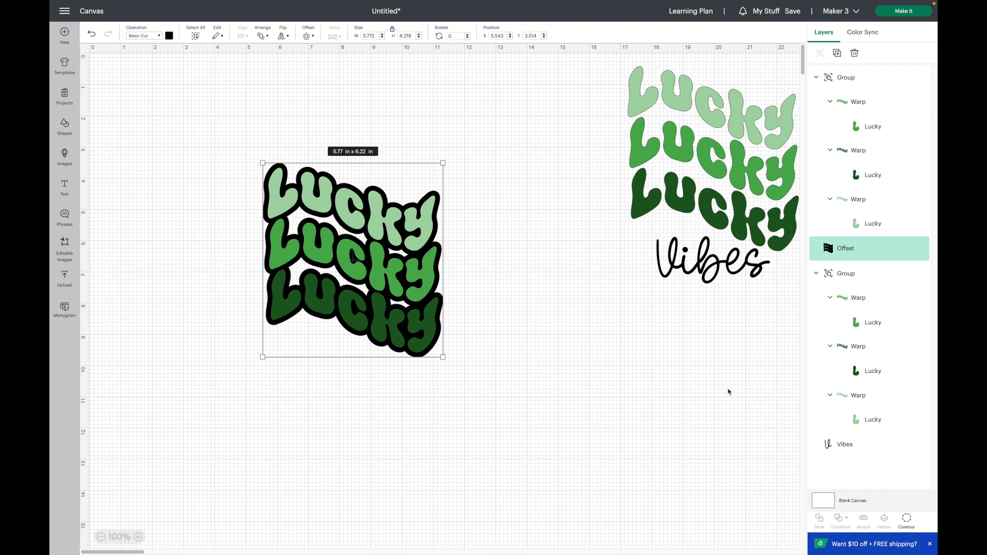
Hide all contours of the black offset so the gaps between the Lucky words are filled
{"action": "left_click", "coordinate": [907, 520]}
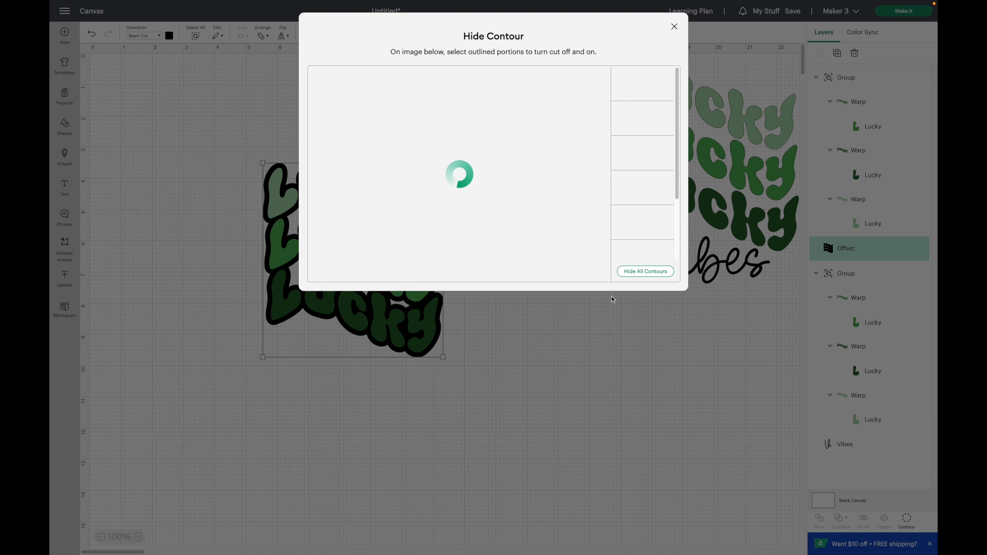
{"action": "left_click", "coordinate": [646, 272]}
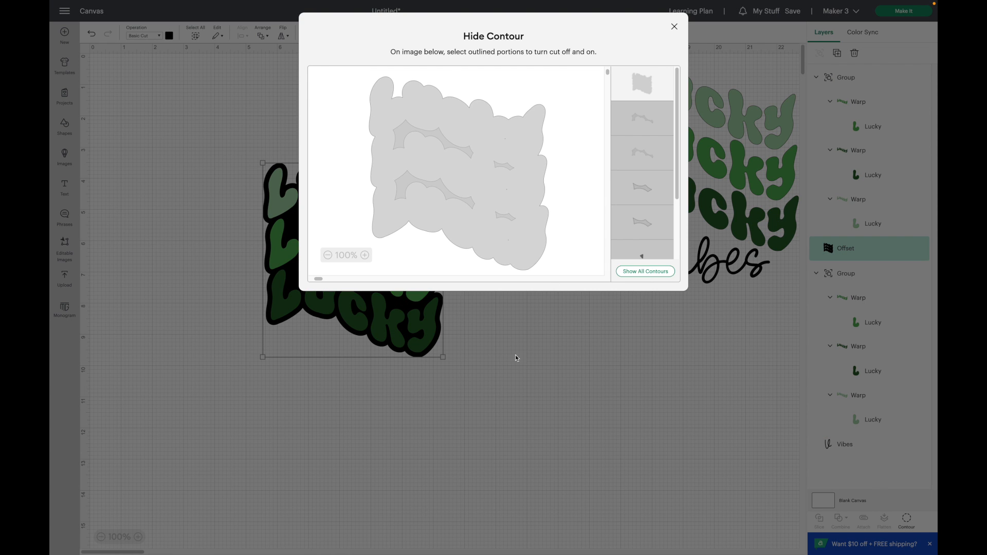
{"action": "left_click", "coordinate": [529, 369]}
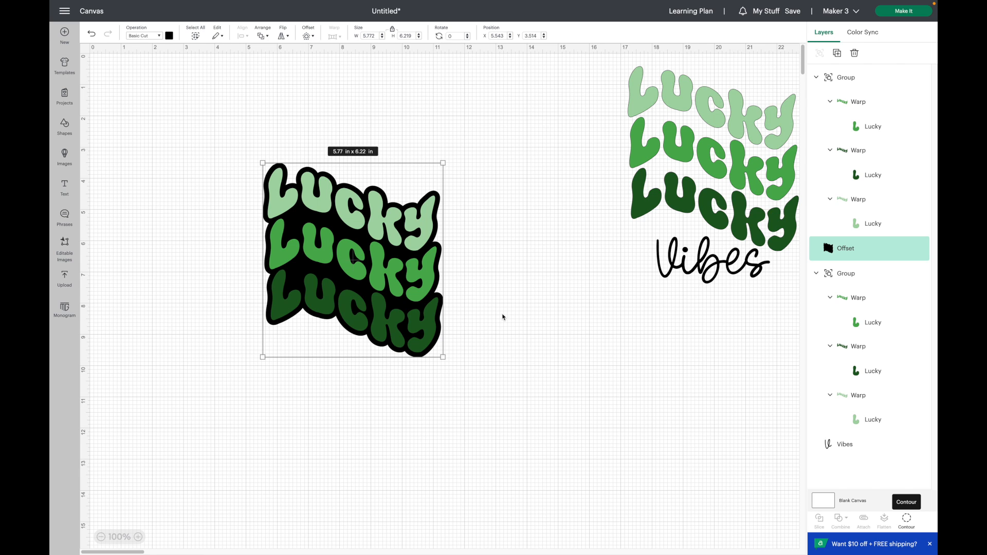
Move the outlined Lucky stack together with its offset to the area below the Lucky Vibes design
{"action": "scroll", "coordinate": [451, 278], "scroll_direction": "right", "scroll_amount": 1}
{"action": "left_click_drag", "start_coordinate": [495, 148], "coordinate": [358, 297]}
{"action": "left_click_drag", "start_coordinate": [306, 200], "coordinate": [689, 361]}
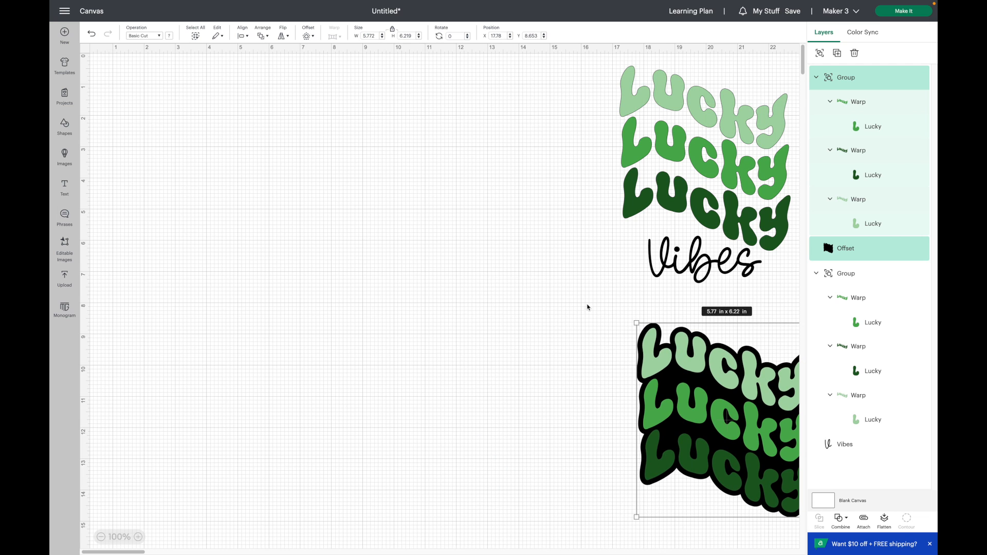
Add a new text object to the cleared canvas area in the Funky Grunge font
{"action": "left_click", "coordinate": [68, 187]}
{"action": "left_click", "coordinate": [119, 57]}
{"action": "triple_click", "coordinate": [135, 86]}
{"action": "type", "text": "funky grunge"}
{"action": "left_click", "coordinate": [154, 137]}
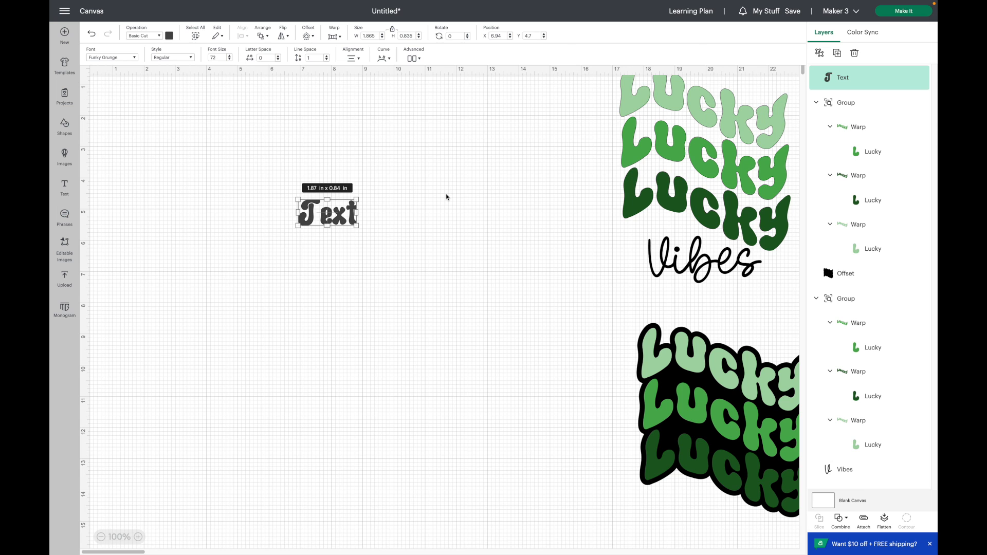
Change the new text to "Lucky" at about 3 in wide and apply warp style 1
{"action": "double_click", "coordinate": [343, 217]}
{"action": "key", "text": "BackSpace"}
{"action": "type", "text": "Lucky"}
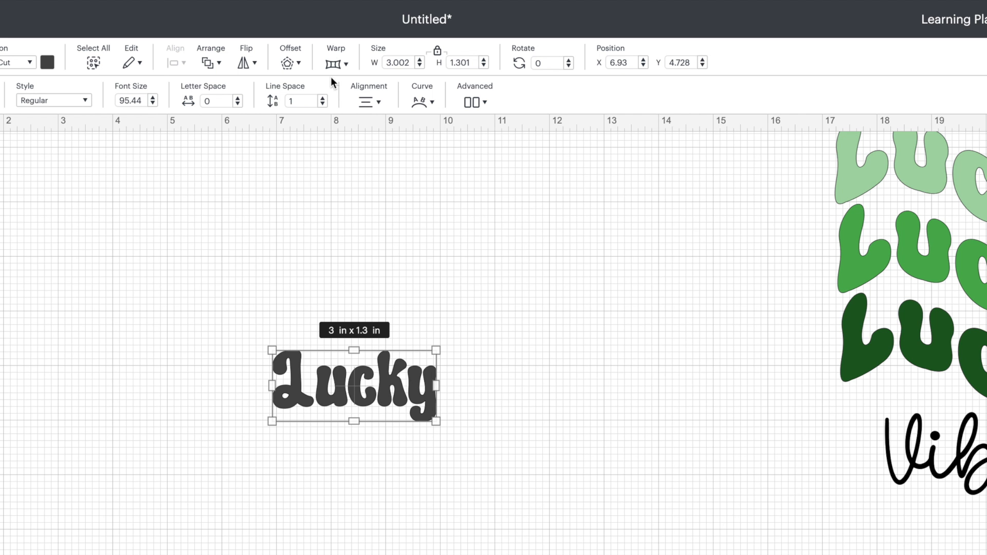
{"action": "left_click", "coordinate": [342, 51]}
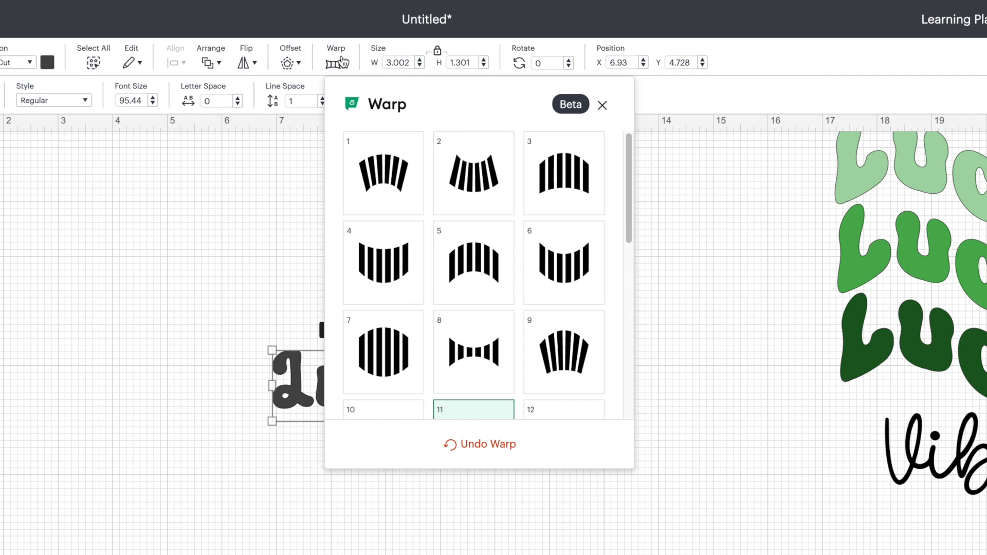
{"action": "left_click", "coordinate": [384, 178]}
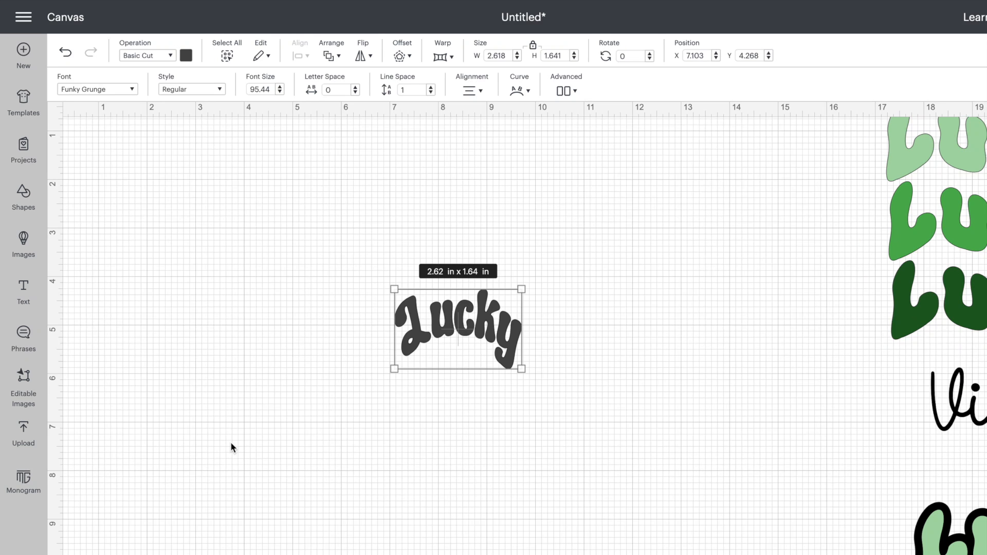
Add a second Funky Grunge text with warp style 2, reading "Vibes", and place it beneath the arched Lucky
{"action": "left_click", "coordinate": [24, 297]}
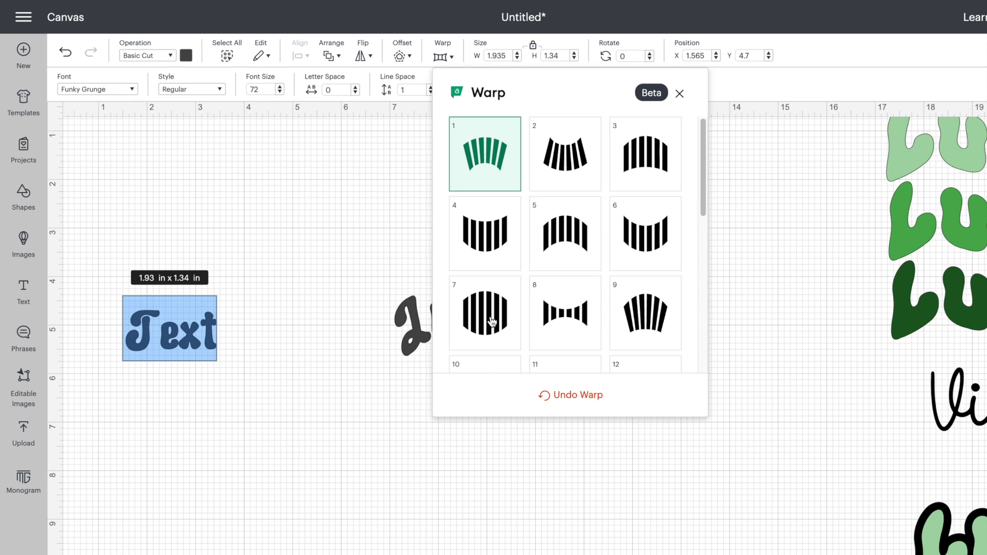
{"action": "left_click", "coordinate": [564, 174]}
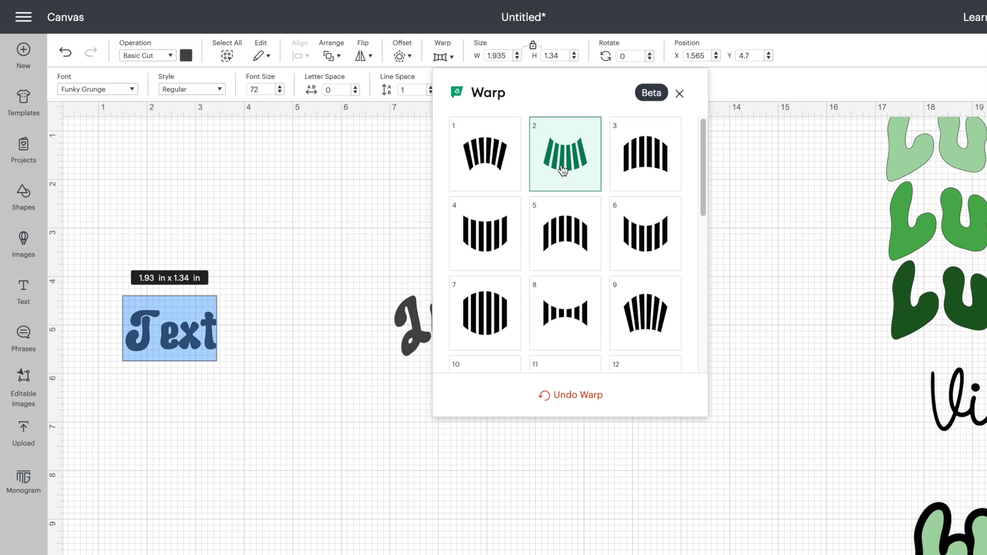
{"action": "double_click", "coordinate": [182, 348]}
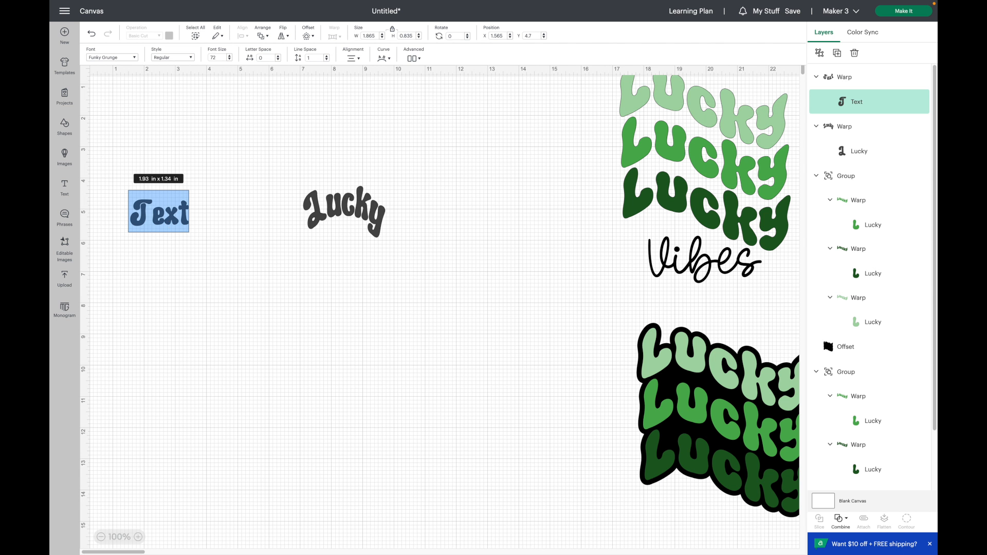
{"action": "type", "text": "Vibes"}
{"action": "left_click", "coordinate": [216, 311]}
{"action": "left_click_drag", "start_coordinate": [185, 221], "coordinate": [345, 278]}
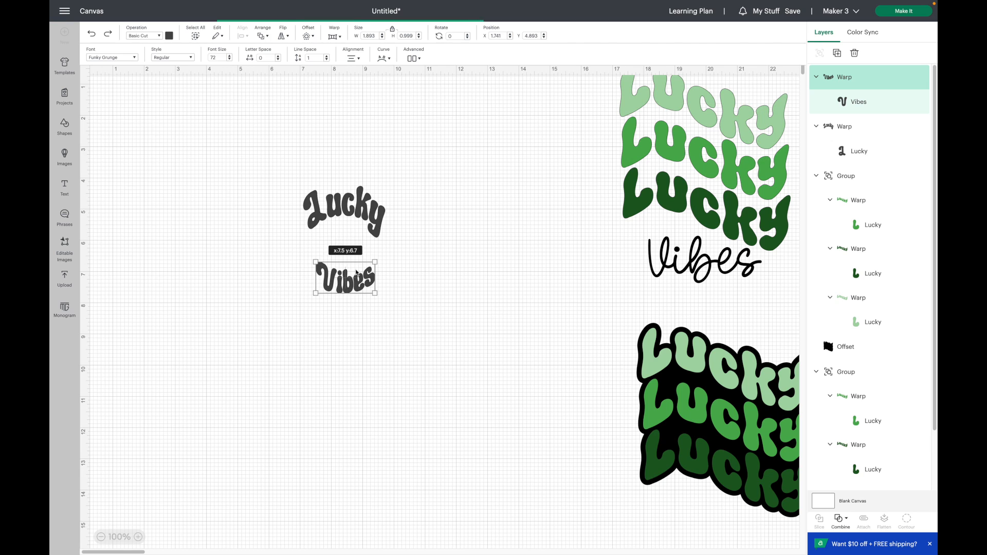
Position the shortened text "Vibe" beneath the arched Lucky and set its font size to 95.44 to match
{"action": "left_click", "coordinate": [327, 221]}
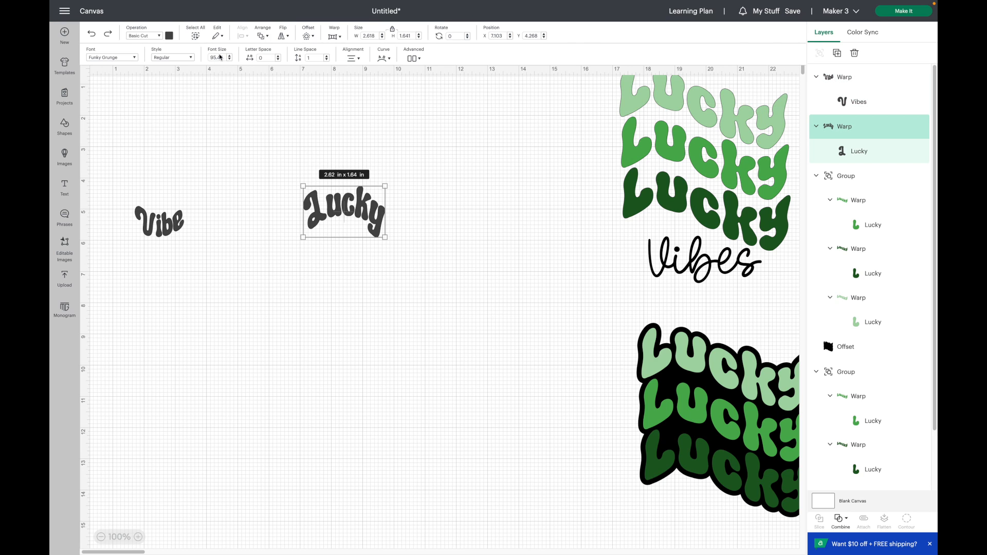
{"action": "left_click", "coordinate": [218, 57]}
{"action": "left_click_drag", "start_coordinate": [163, 223], "coordinate": [344, 277]}
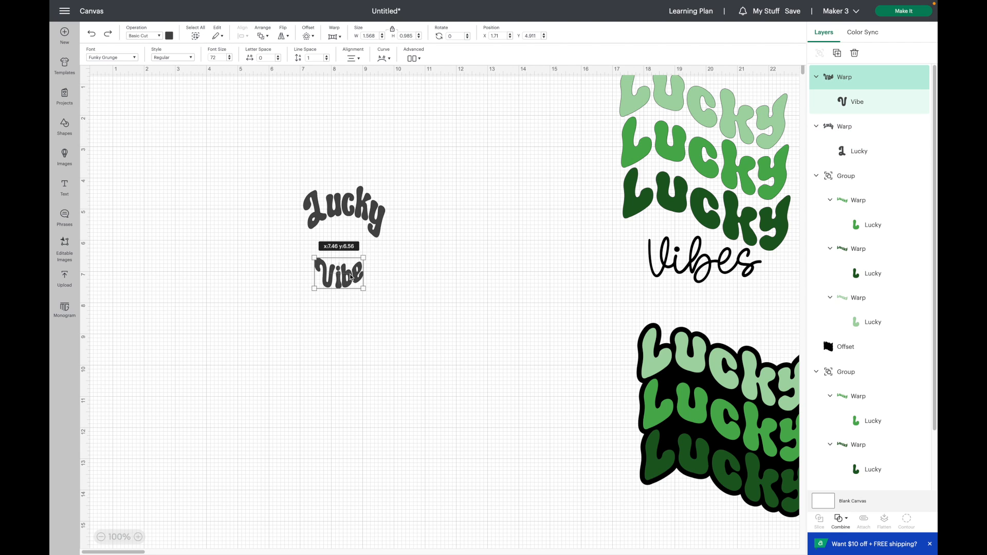
{"action": "left_click", "coordinate": [221, 58]}
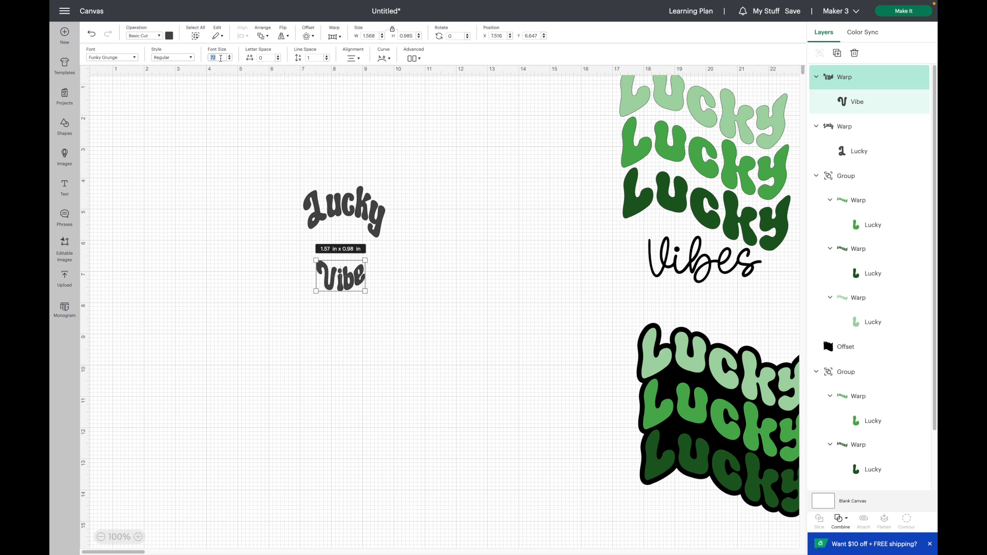
{"action": "left_click", "coordinate": [387, 276]}
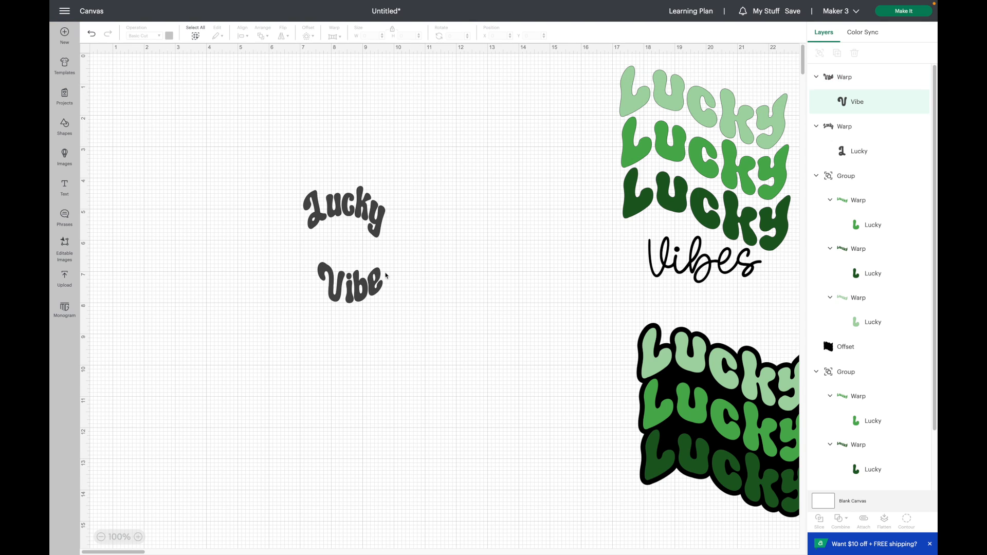
Recolor both the arched Lucky and the warped Vibe text dark green
{"action": "left_click", "coordinate": [350, 216]}
{"action": "left_click", "coordinate": [172, 40]}
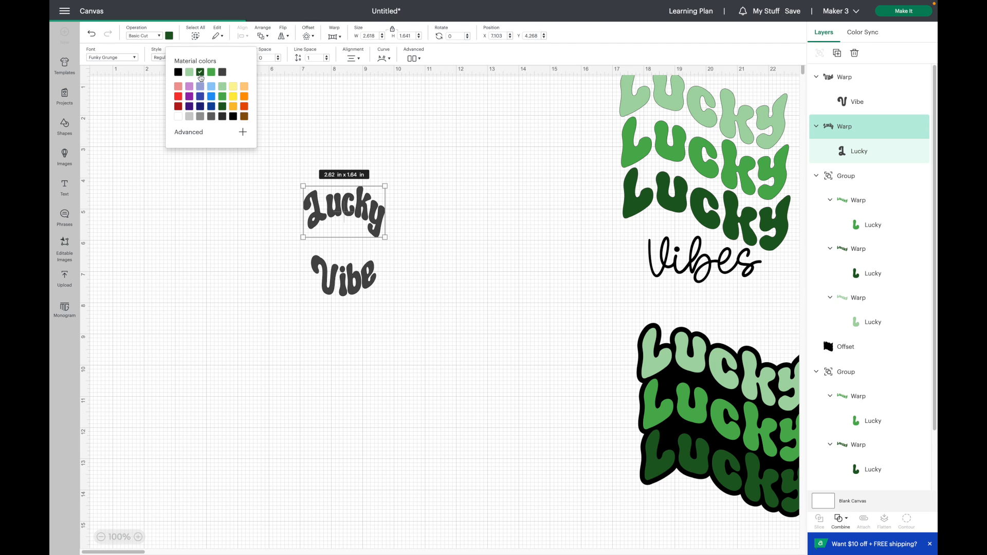
{"action": "left_click", "coordinate": [200, 77]}
{"action": "left_click", "coordinate": [344, 284]}
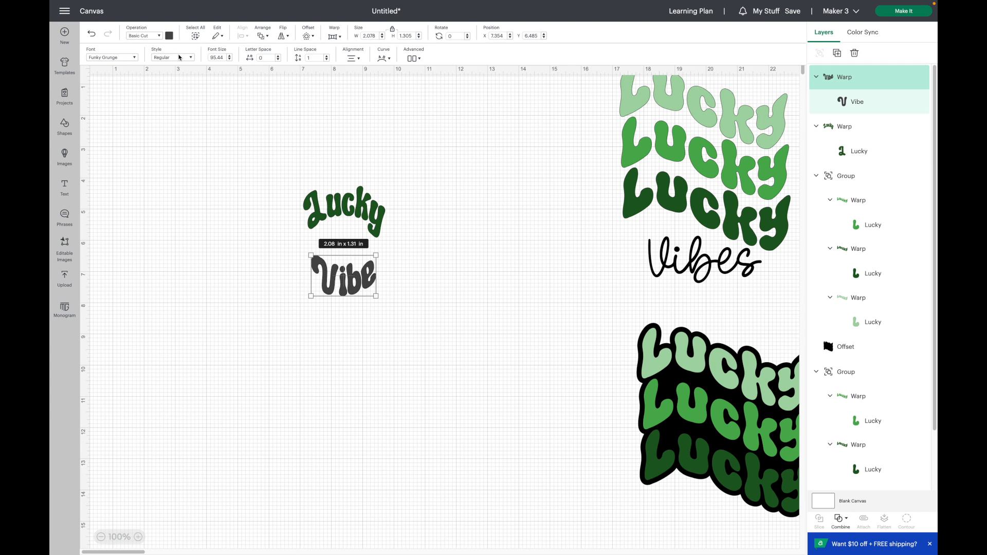
{"action": "left_click", "coordinate": [170, 35]}
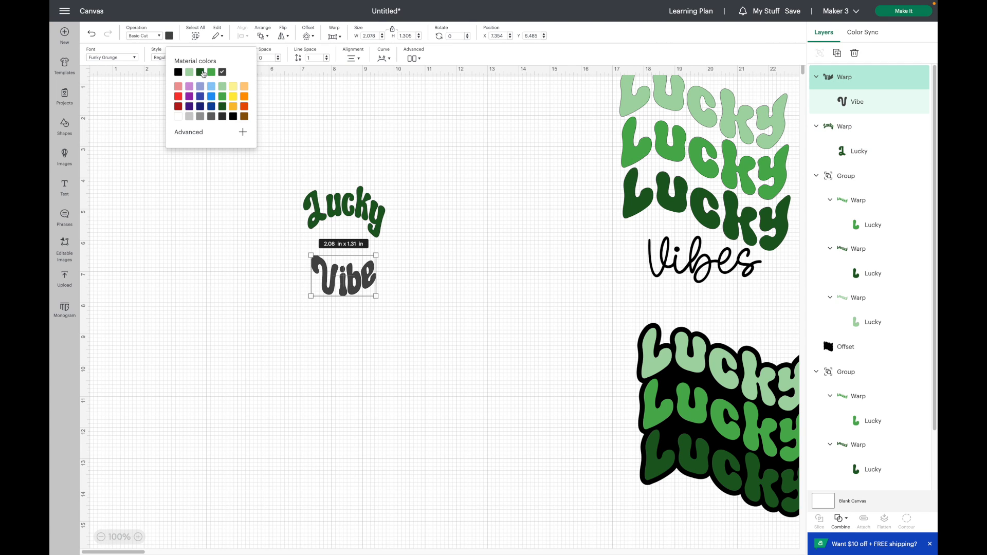
{"action": "left_click", "coordinate": [201, 73]}
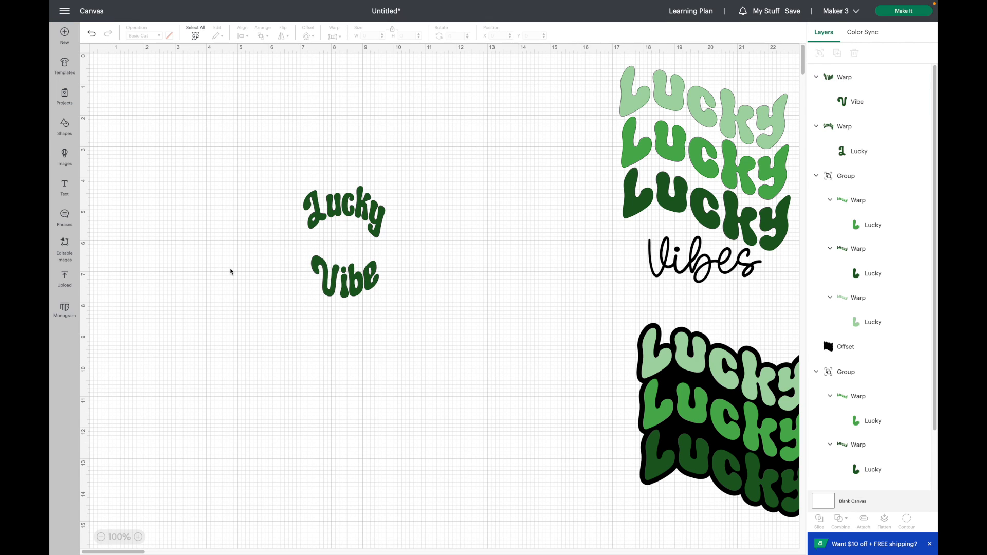
Search the image library for "clover" and add the solid dark green four-leaf clover to the canvas
{"action": "left_click", "coordinate": [65, 154]}
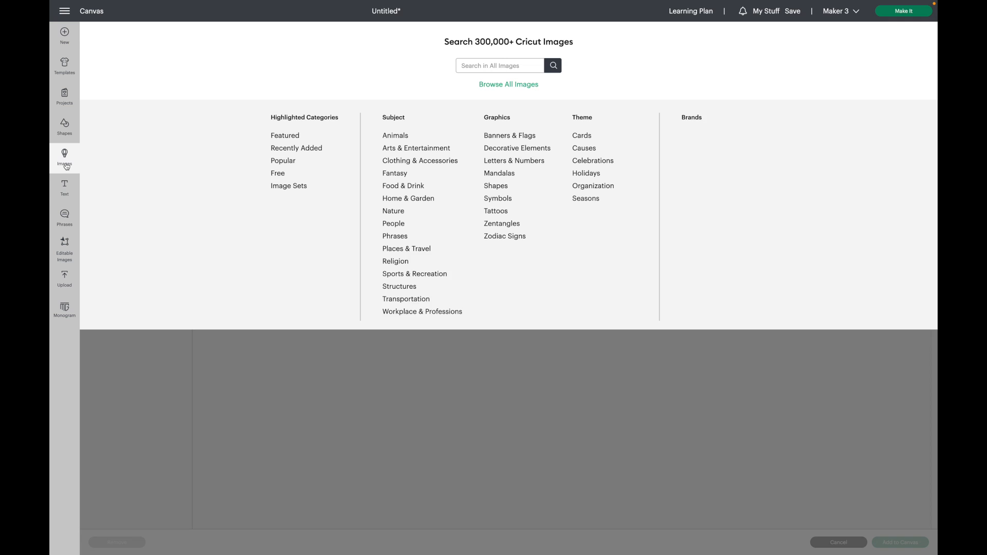
{"action": "left_click", "coordinate": [472, 66]}
{"action": "type", "text": "clover"}
{"action": "key", "text": "Return"}
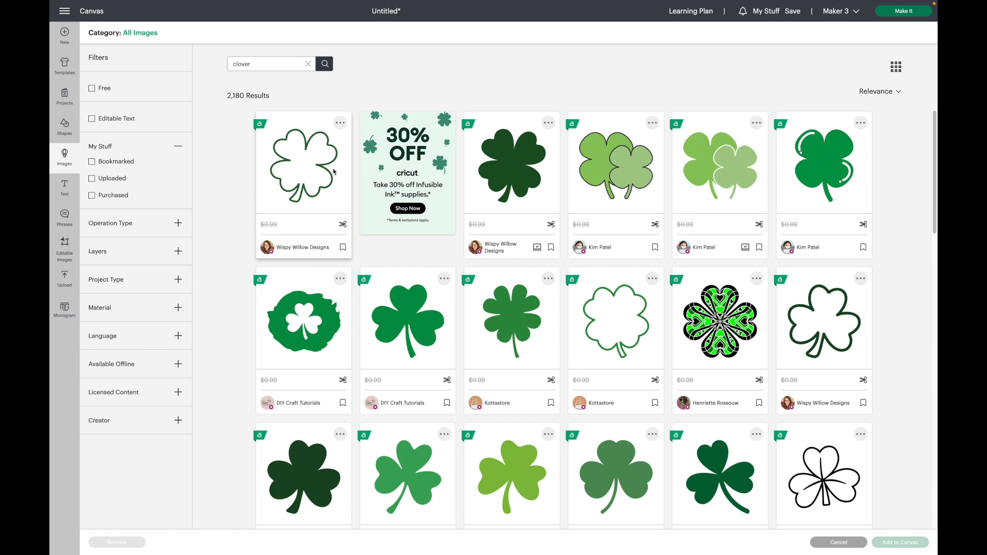
{"action": "left_click", "coordinate": [474, 180]}
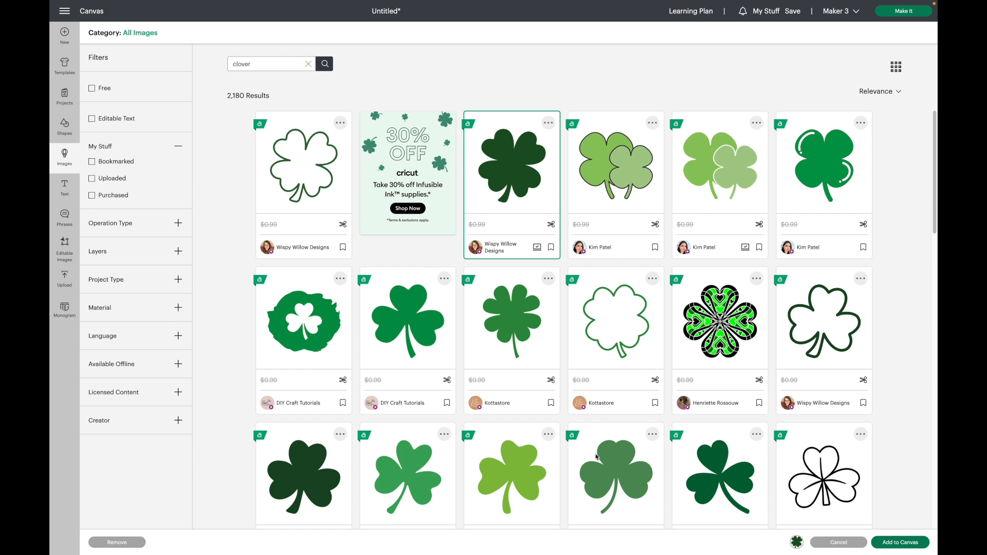
{"action": "left_click", "coordinate": [900, 542]}
Place the clover between the arched Lucky and Vibe, resize it to about 1.42 × 1.55 in and recolor it light green
{"action": "left_click_drag", "start_coordinate": [209, 190], "coordinate": [351, 244]}
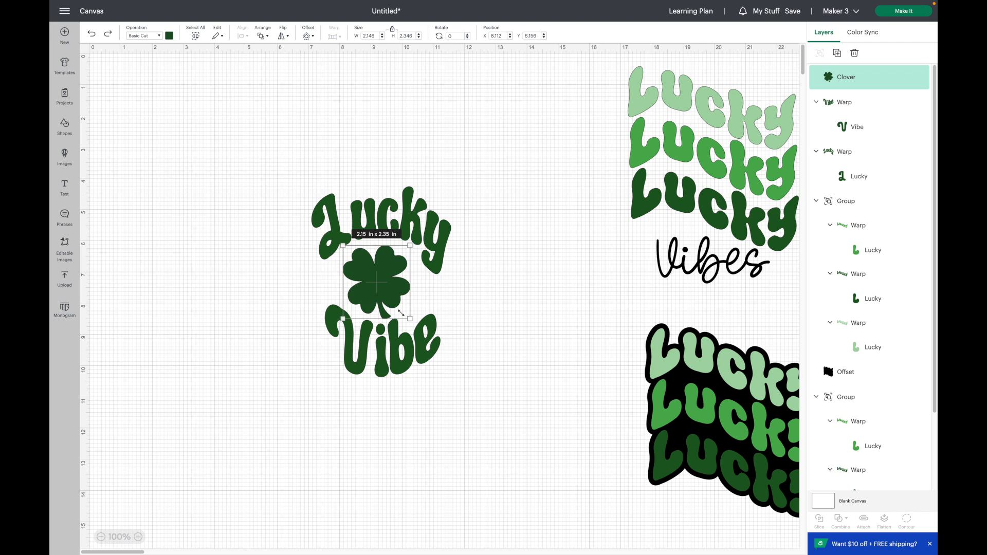
{"action": "left_click_drag", "start_coordinate": [409, 318], "coordinate": [391, 299]}
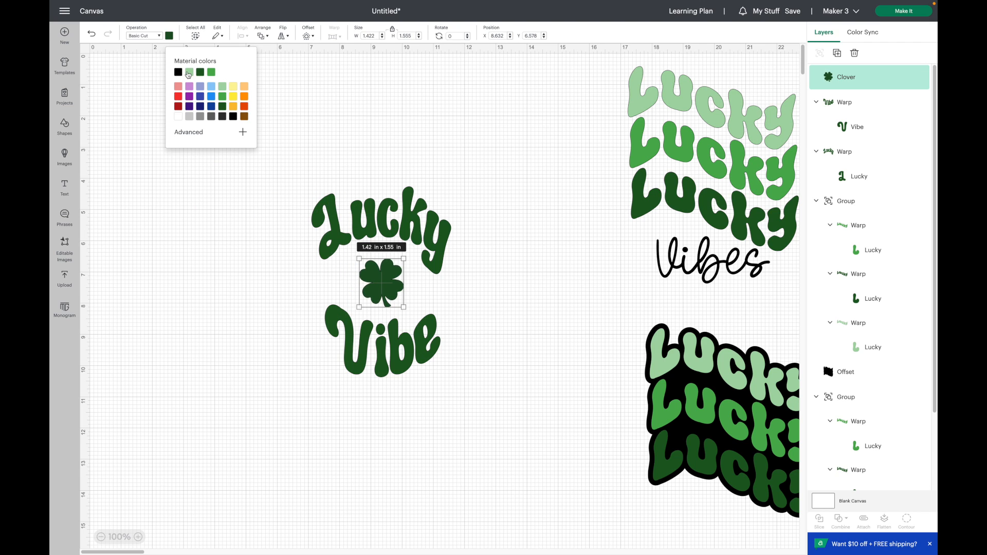
{"action": "left_click", "coordinate": [188, 74]}
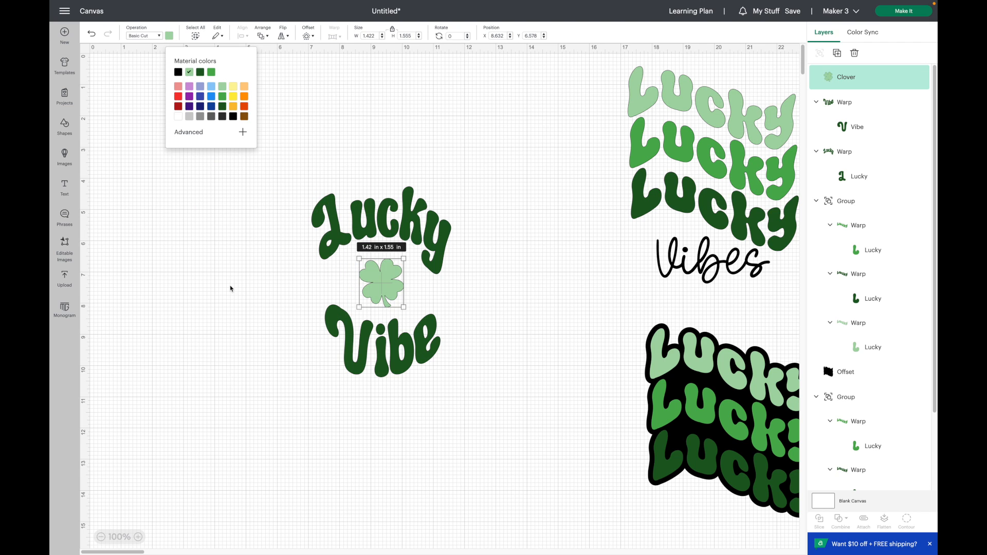
Change the warped text beneath the clover from "Vibe" to "Vibes"
{"action": "double_click", "coordinate": [393, 318]}
{"action": "key", "text": "End"}
{"action": "type", "text": "s"}
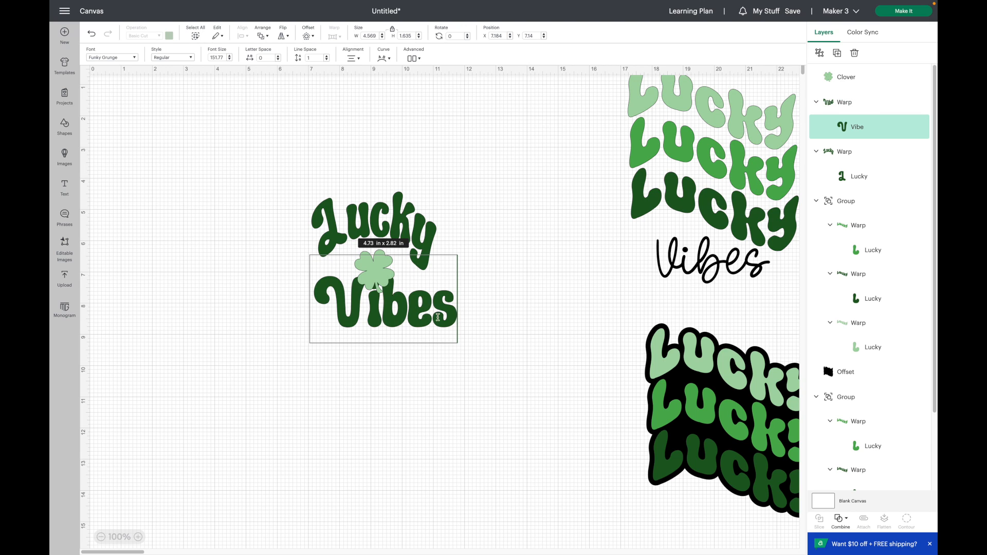
{"action": "left_click", "coordinate": [539, 386]}
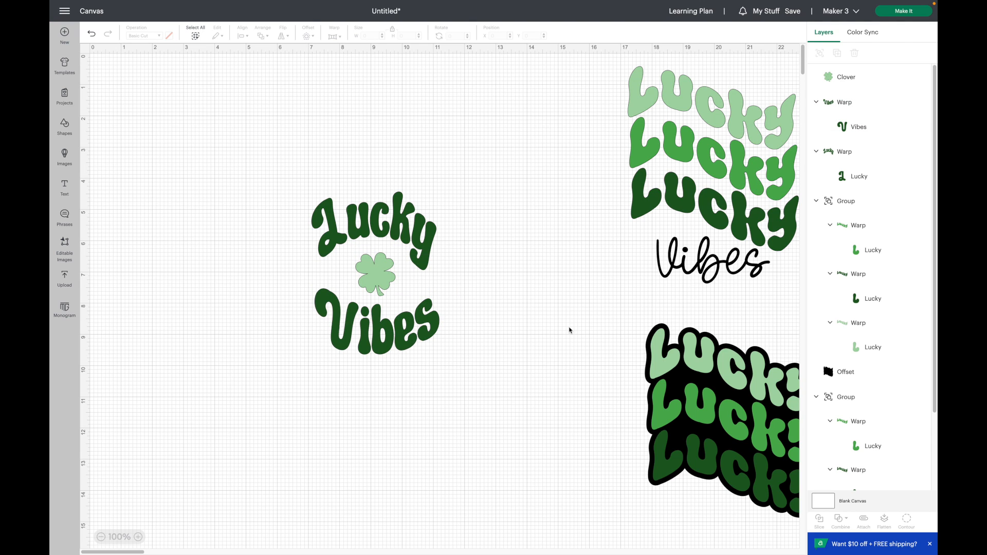
Move the whole Lucky Vibes clover design up beside the stacked wavy Lucky design
{"action": "left_click_drag", "start_coordinate": [478, 165], "coordinate": [308, 410]}
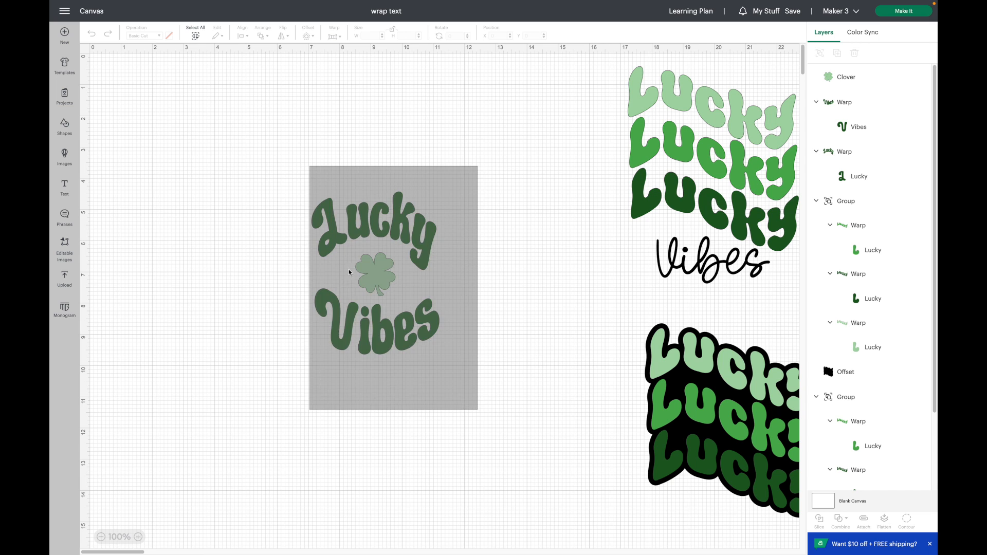
{"action": "left_click_drag", "start_coordinate": [399, 226], "coordinate": [546, 119]}
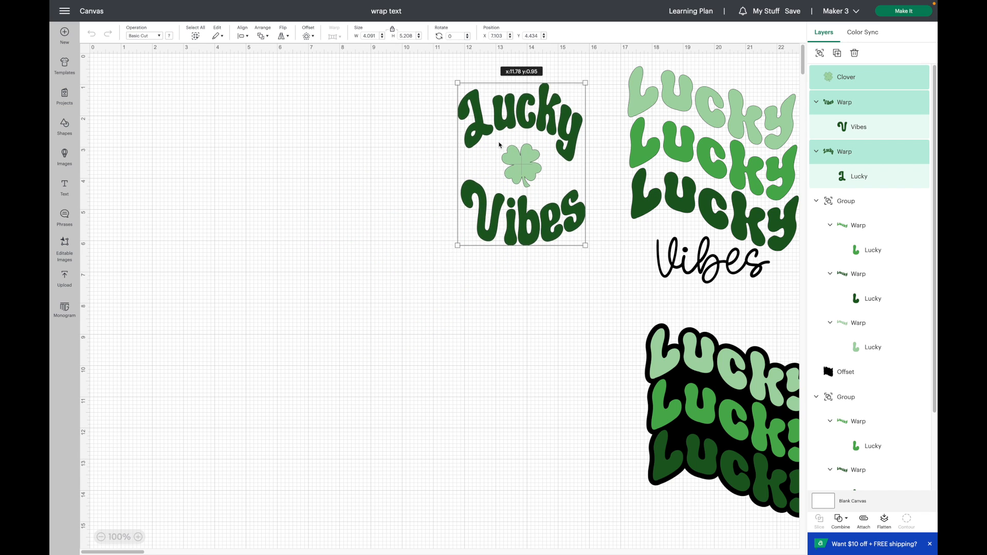
{"action": "left_click", "coordinate": [191, 250]}
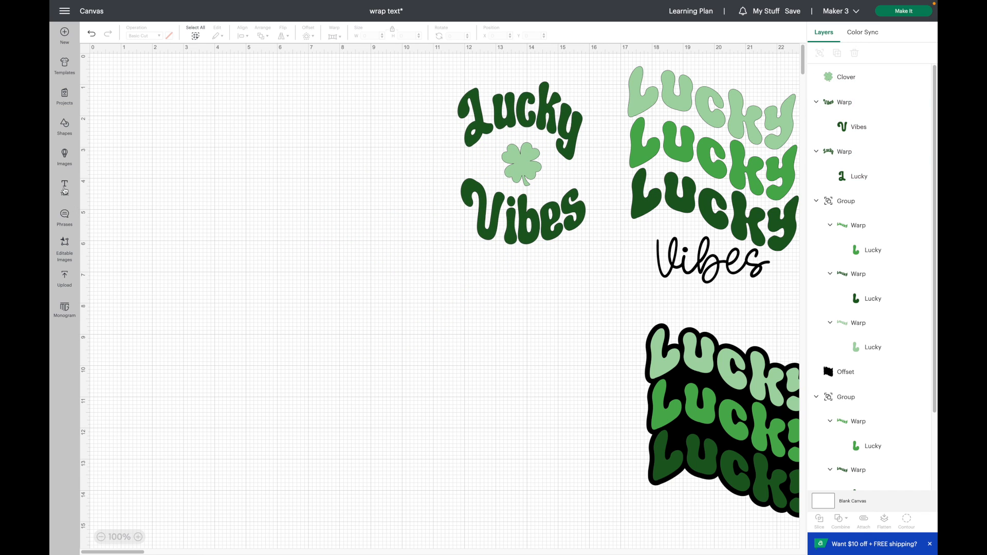
Add a new text object and set its font to Fresh Pineapple
{"action": "left_click", "coordinate": [65, 187]}
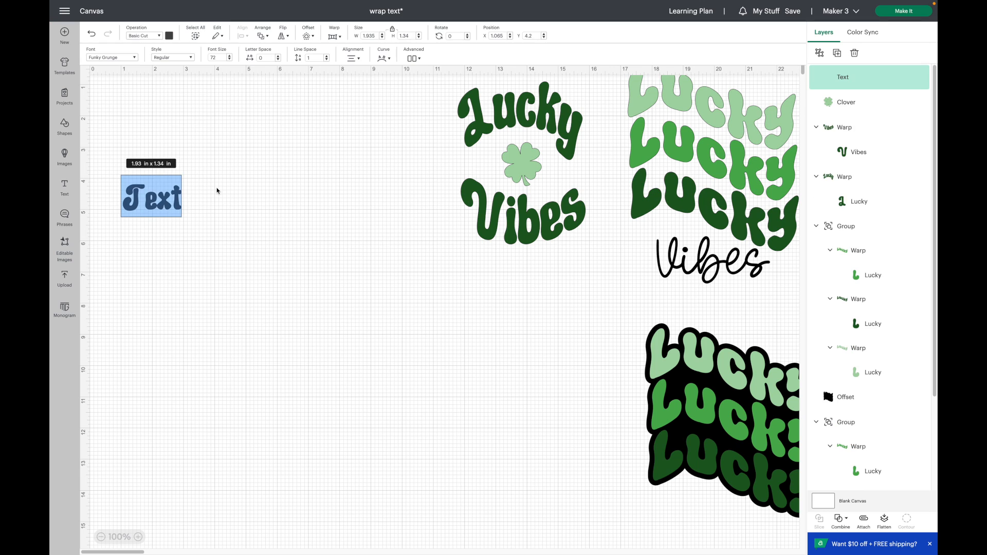
{"action": "left_click", "coordinate": [102, 57]}
{"action": "triple_click", "coordinate": [164, 85]}
{"action": "type", "text": "fresh"}
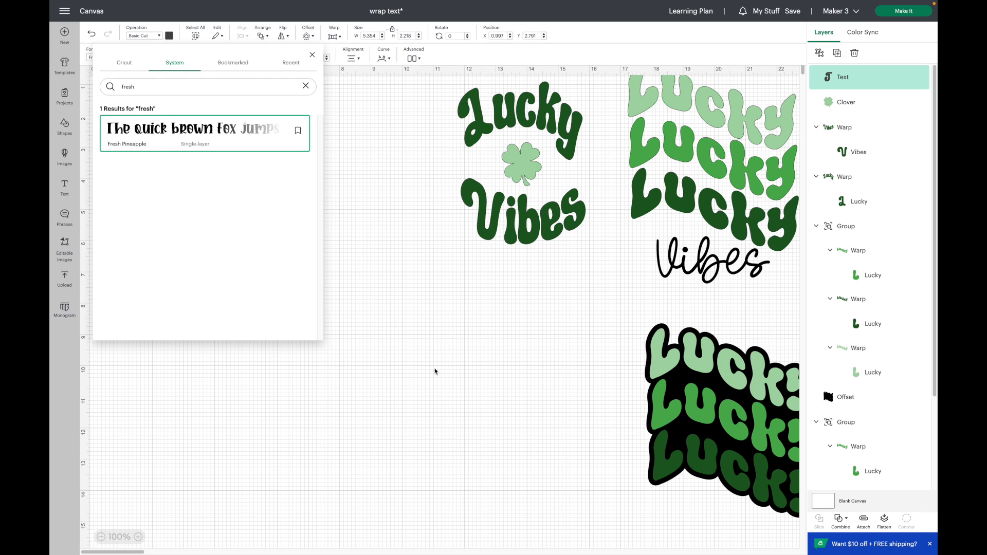
{"action": "left_click", "coordinate": [193, 135]}
Replace the new text's placeholder wording with "Happy"
{"action": "double_click", "coordinate": [263, 189]}
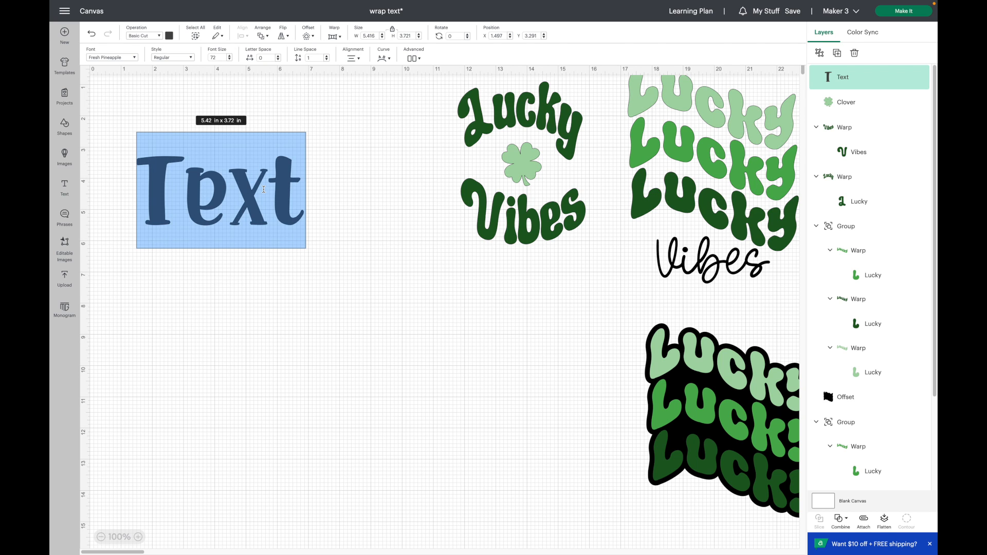
{"action": "left_click", "coordinate": [263, 189]}
{"action": "type", "text": "HH"}
{"action": "triple_click", "coordinate": [263, 189]}
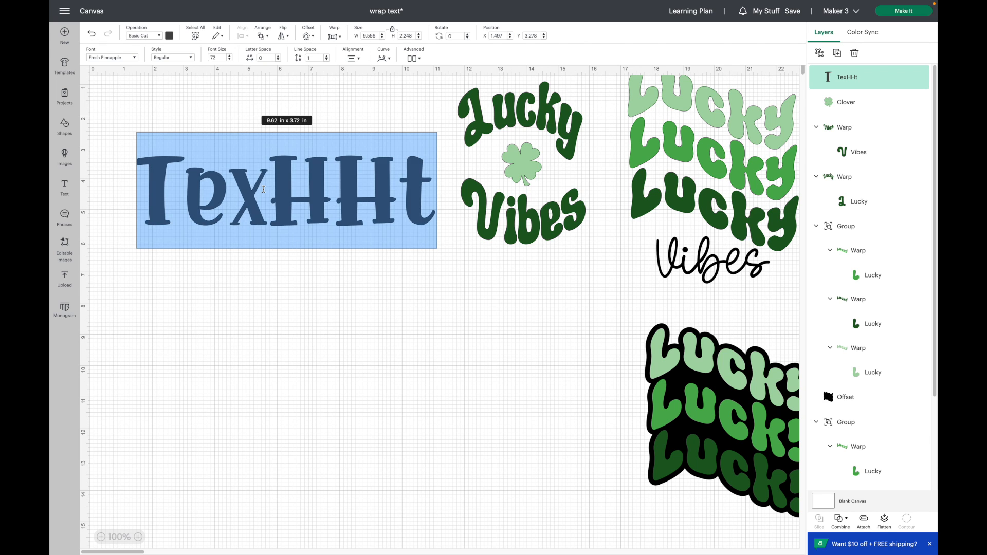
{"action": "type", "text": "Happy"}
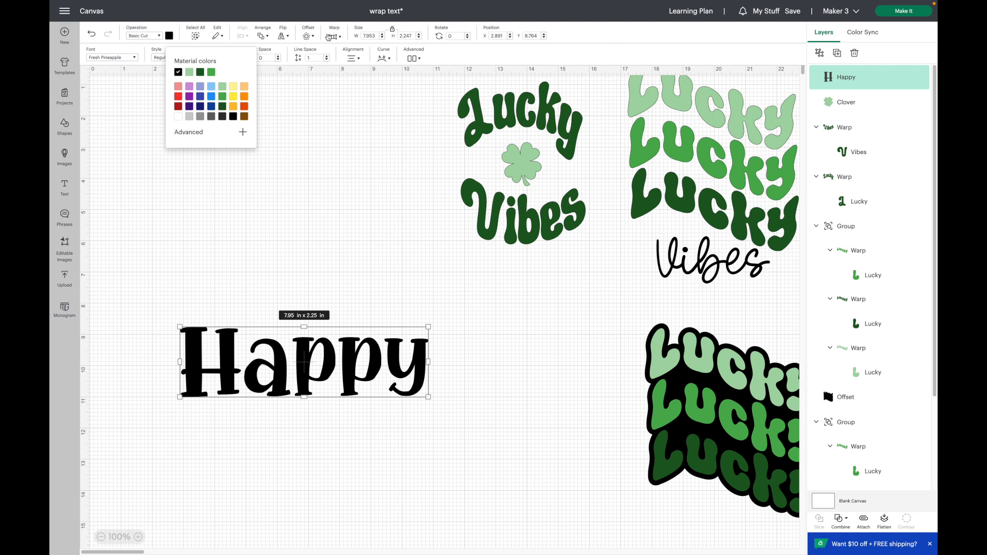
Compare warp styles 1, 3, 5 and 9 on the Happy text and keep style 3
{"action": "left_click", "coordinate": [329, 37]}
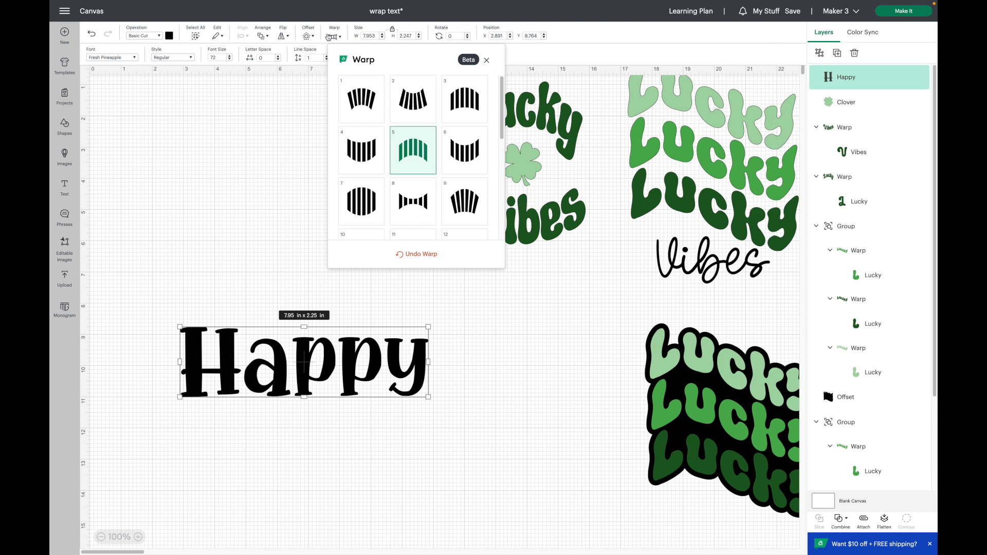
{"action": "left_click", "coordinate": [367, 98]}
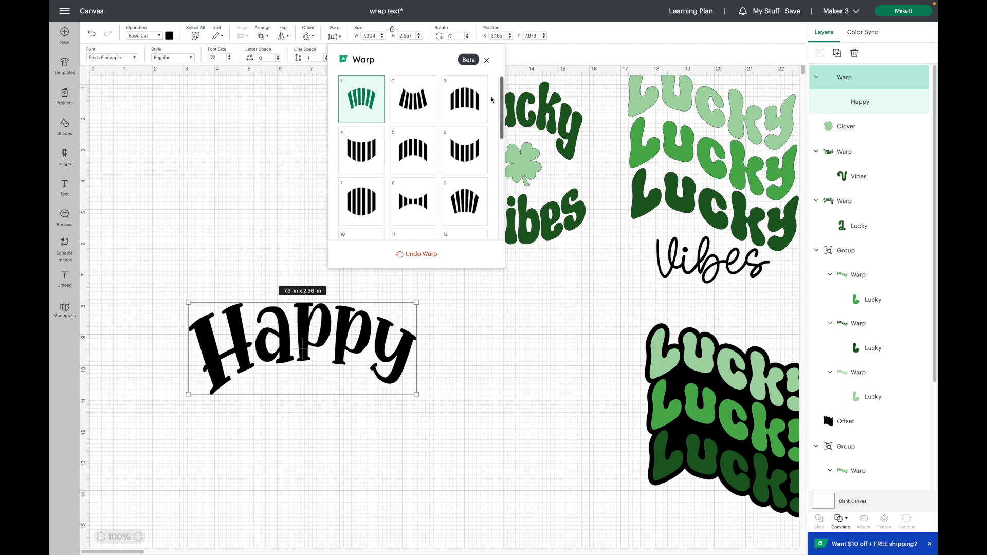
{"action": "scroll", "coordinate": [452, 178], "scroll_direction": "down", "scroll_amount": 3}
{"action": "scroll", "coordinate": [473, 202], "scroll_direction": "up", "scroll_amount": 2}
{"action": "scroll", "coordinate": [474, 202], "scroll_direction": "up", "scroll_amount": 1}
{"action": "left_click", "coordinate": [462, 103]}
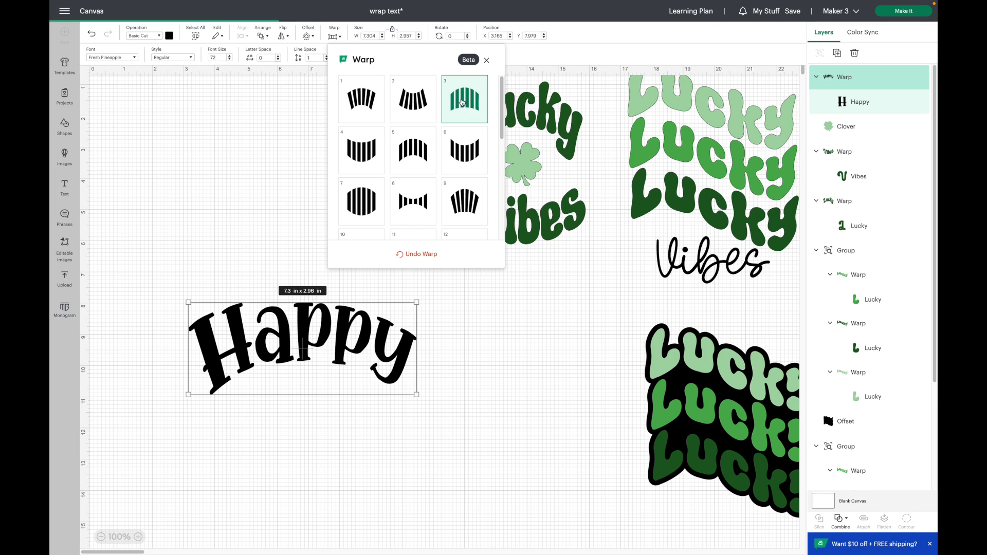
{"action": "left_click", "coordinate": [422, 153]}
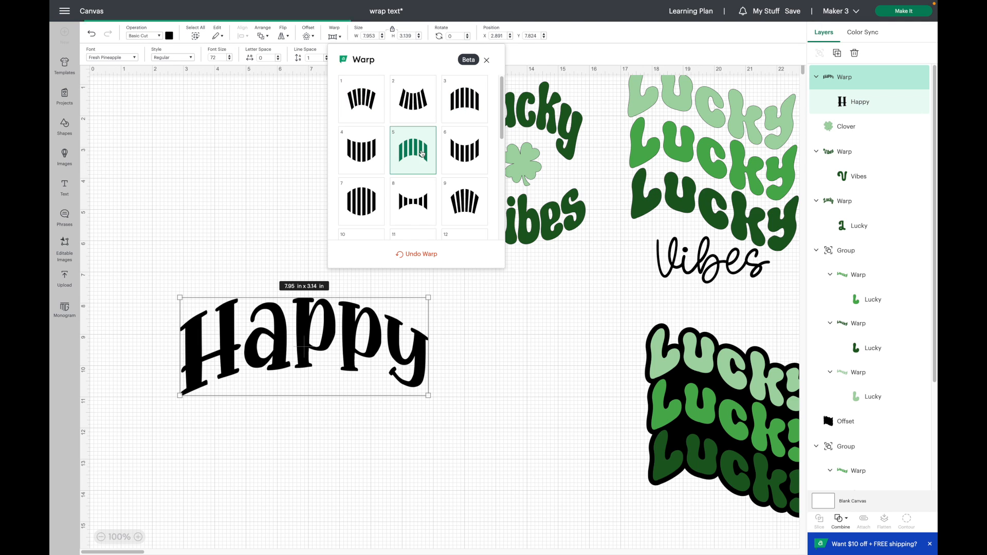
{"action": "left_click", "coordinate": [472, 192]}
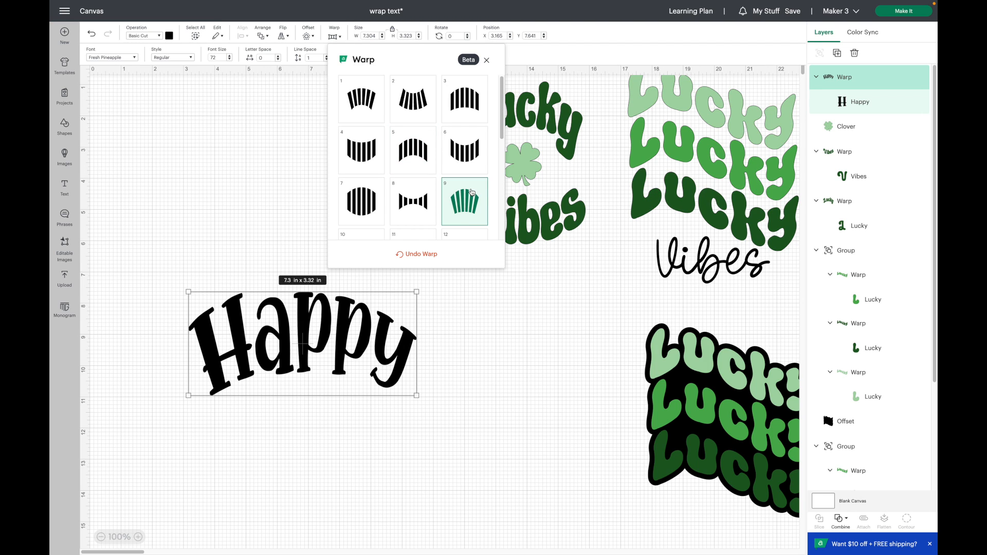
{"action": "left_click", "coordinate": [466, 102]}
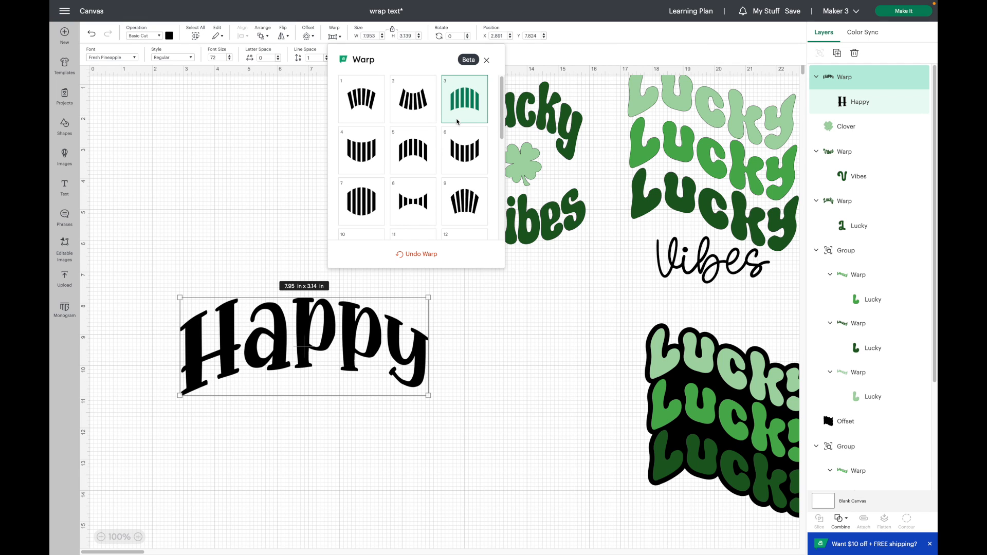
{"action": "left_click", "coordinate": [474, 352]}
Duplicate the light green clover, enlarge the copy to about 5.48 × 5.99 in and place it behind the arched Happy
{"action": "left_click", "coordinate": [514, 175]}
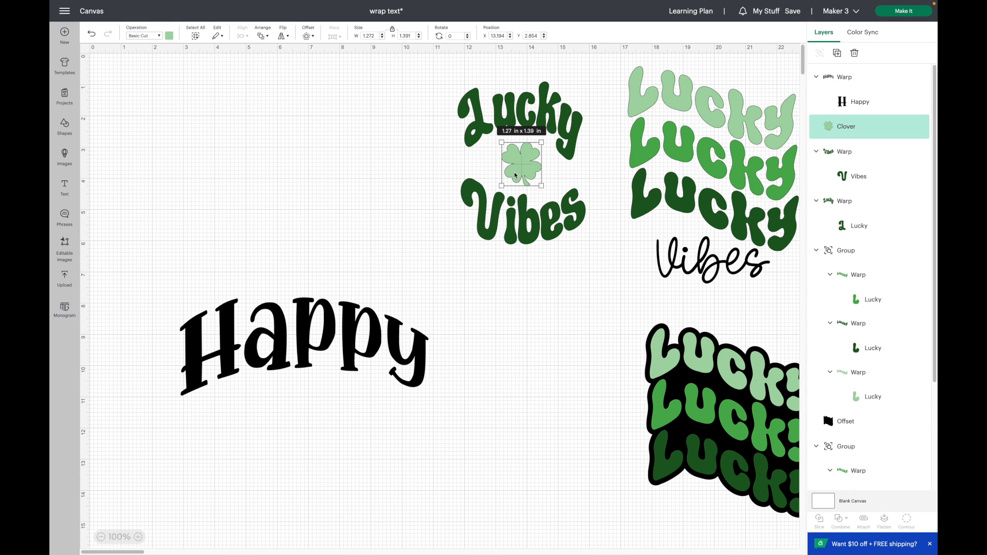
{"action": "key", "text": "ctrl+d"}
{"action": "left_click_drag", "start_coordinate": [154, 105], "coordinate": [308, 399]}
{"action": "scroll", "coordinate": [307, 398], "scroll_direction": "down", "scroll_amount": 2}
{"action": "left_click_drag", "start_coordinate": [316, 323], "coordinate": [452, 468]}
{"action": "left_click_drag", "start_coordinate": [341, 379], "coordinate": [320, 350]}
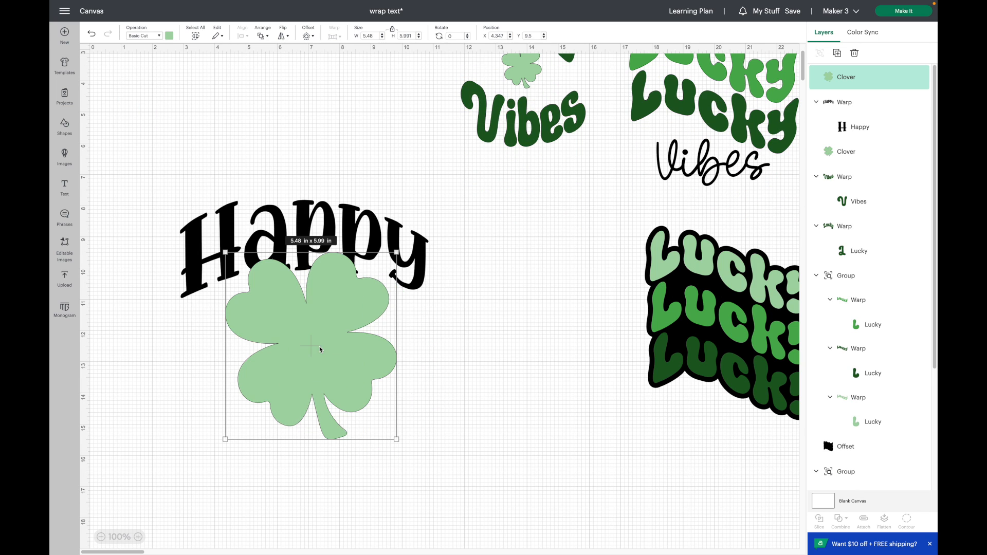
{"action": "right_click", "coordinate": [348, 334]}
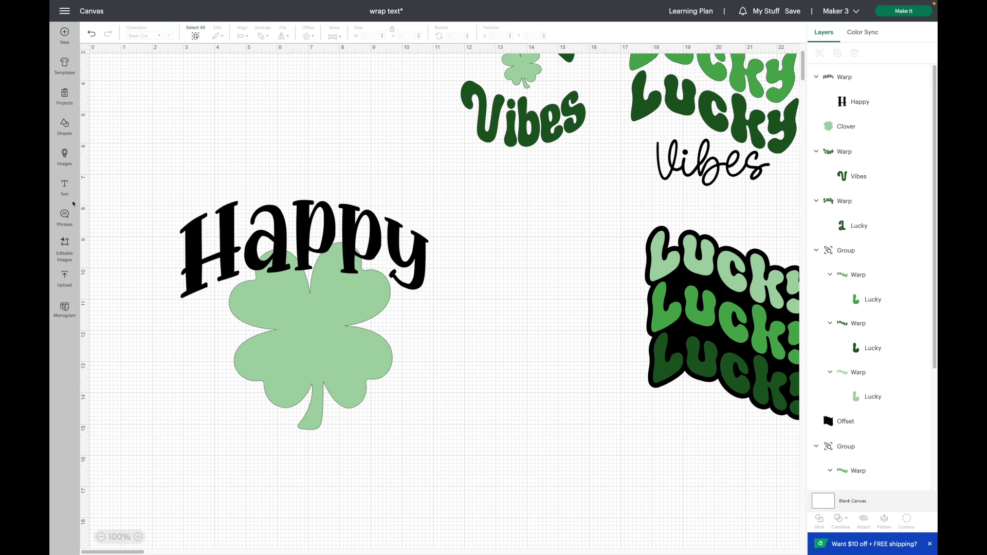
Add a Fresh Pineapple text to the side of the large clover reading "St. Patrick's Day" on three lines
{"action": "left_click", "coordinate": [67, 196]}
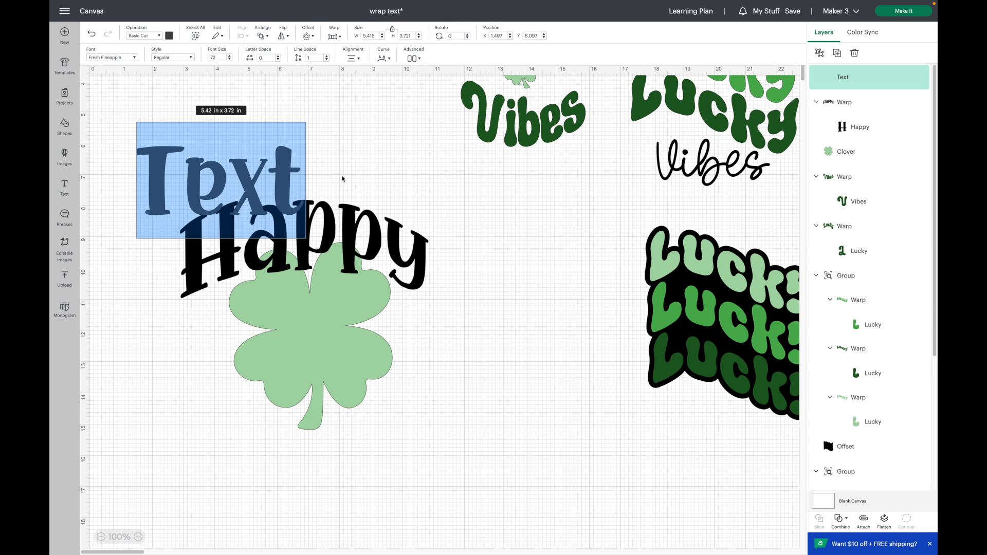
{"action": "left_click_drag", "start_coordinate": [235, 180], "coordinate": [502, 348]}
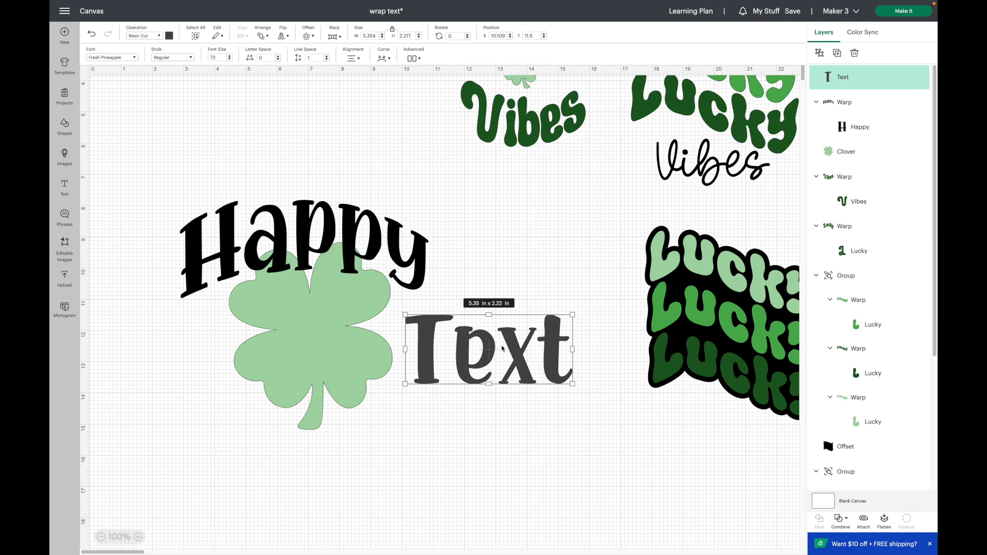
{"action": "double_click", "coordinate": [502, 349]}
{"action": "type", "text": "St."}
{"action": "key", "text": "Return"}
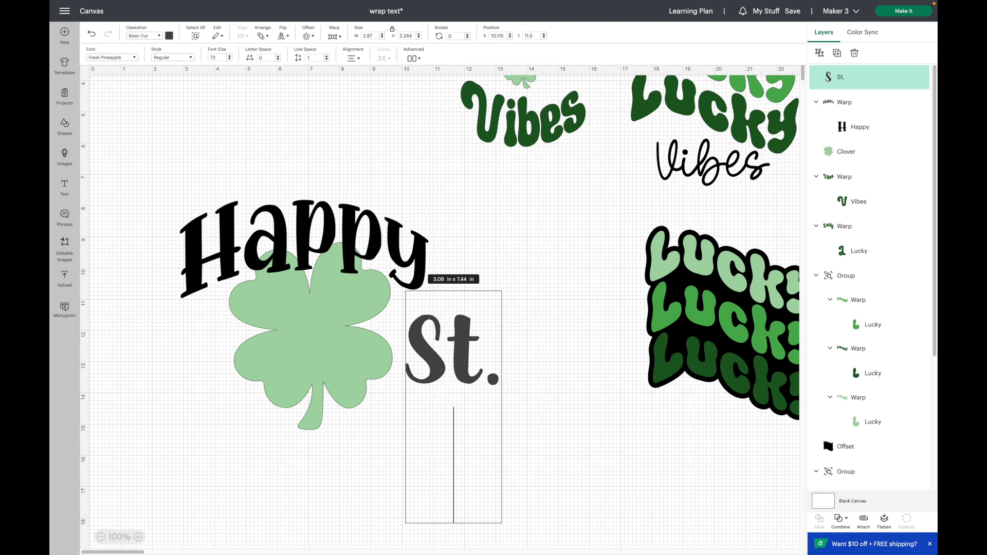
{"action": "type", "text": "Patrick's"}
{"action": "key", "text": "Return"}
{"action": "type", "text": "Day"}
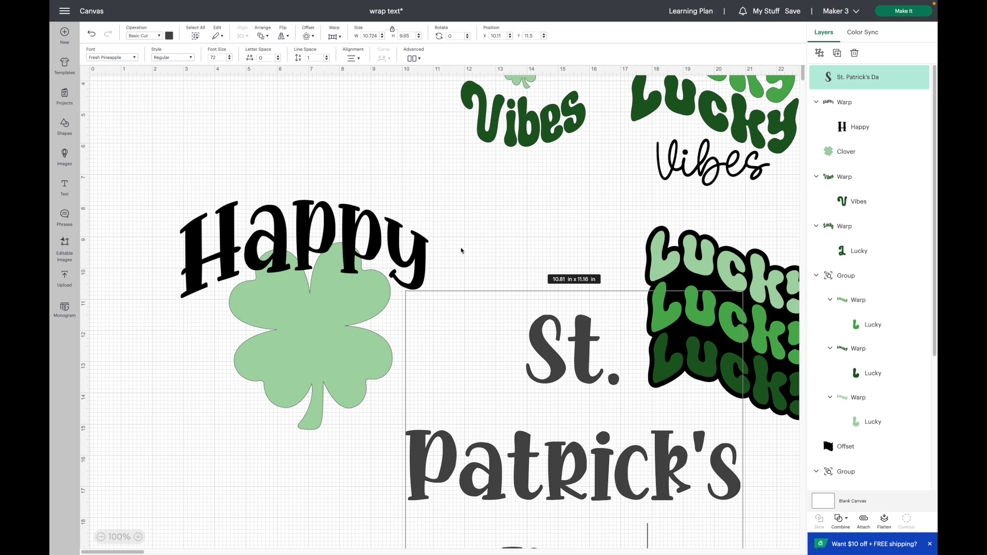
Move the St. Patrick's Day text down into the empty area below the clover, at about X 8.12, Y 14.07 in
{"action": "left_click_drag", "start_coordinate": [567, 362], "coordinate": [517, 363]}
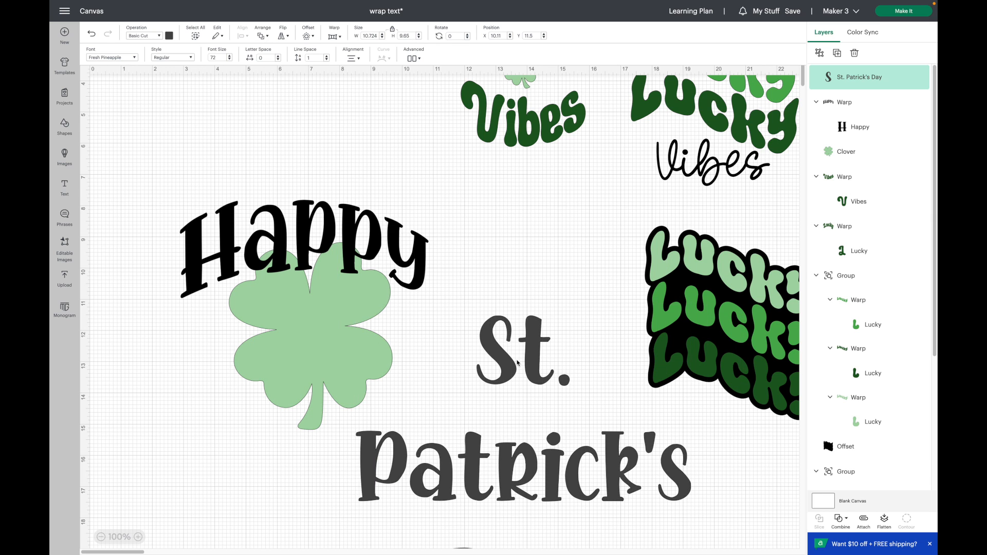
{"action": "scroll", "coordinate": [517, 362], "scroll_direction": "down", "scroll_amount": 4}
{"action": "scroll", "coordinate": [550, 334], "scroll_direction": "down", "scroll_amount": 2}
{"action": "left_click_drag", "start_coordinate": [551, 334], "coordinate": [539, 412]}
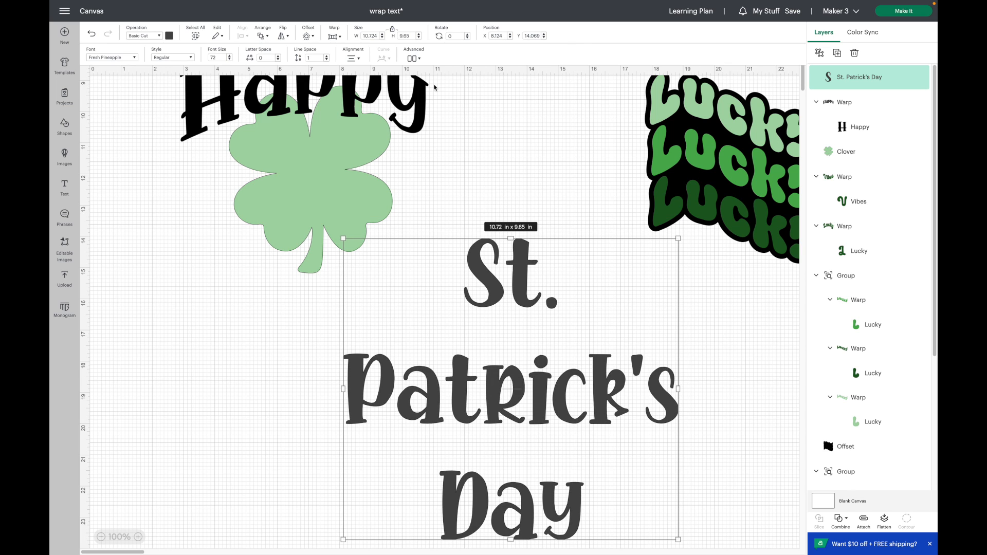
Ungroup the St. Patrick's Day text to lines and move "Patrick's" and "Day" up to tighten the line spacing
{"action": "left_click", "coordinate": [414, 58]}
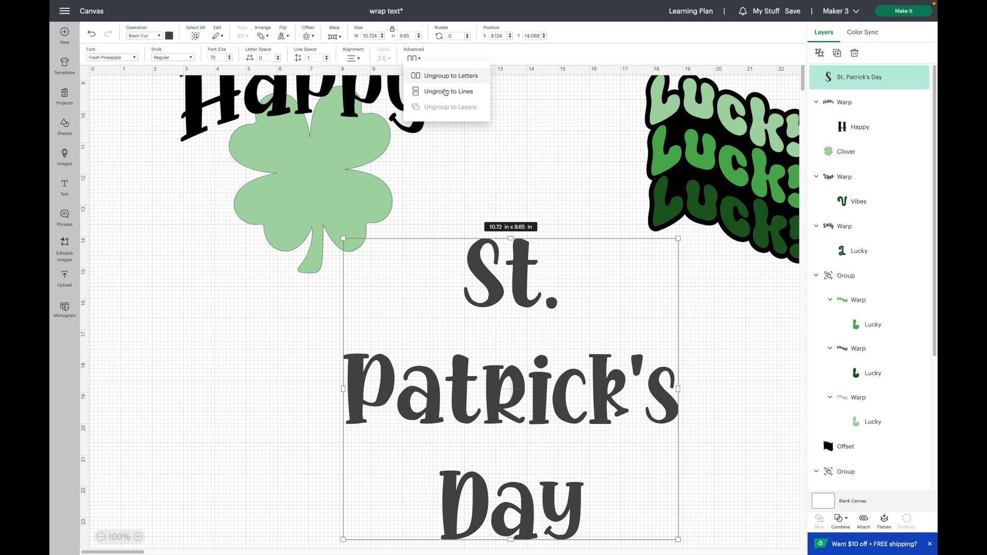
{"action": "left_click", "coordinate": [446, 92]}
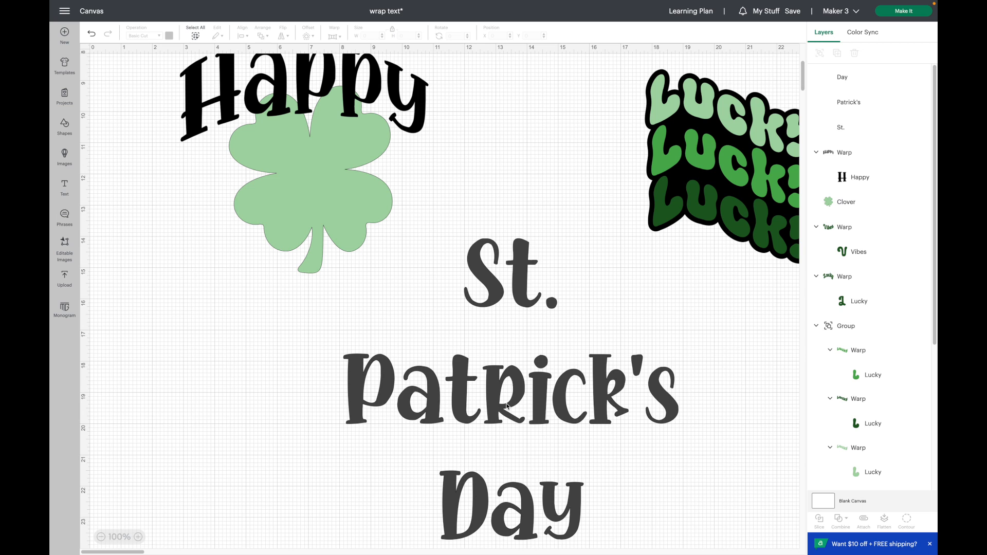
{"action": "left_click_drag", "start_coordinate": [506, 406], "coordinate": [506, 374]}
{"action": "left_click_drag", "start_coordinate": [557, 506], "coordinate": [555, 443]}
Group the three St. Patrick's Day lines and recolor the group black
{"action": "left_click_drag", "start_coordinate": [670, 492], "coordinate": [485, 274]}
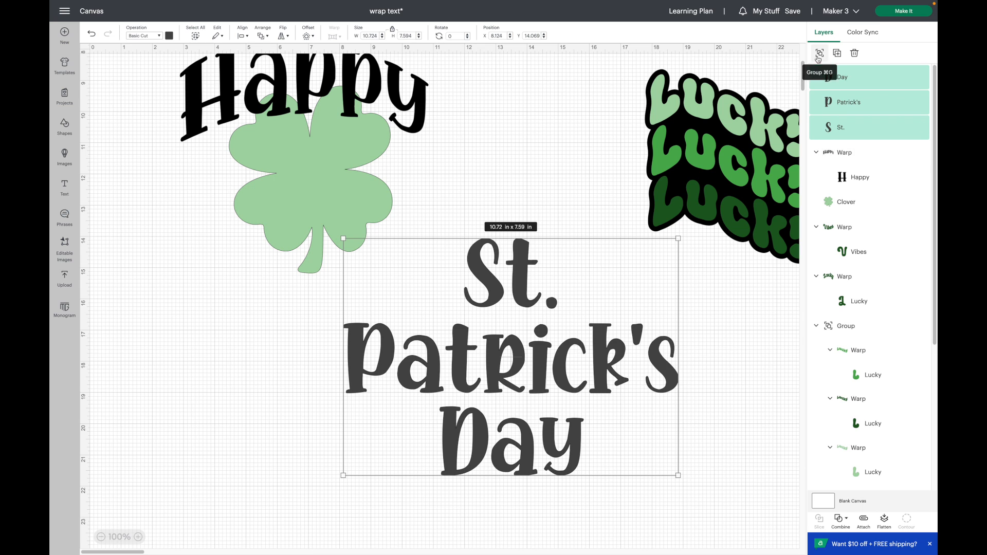
{"action": "left_click", "coordinate": [820, 53]}
{"action": "left_click", "coordinate": [169, 35]}
{"action": "left_click", "coordinate": [193, 75]}
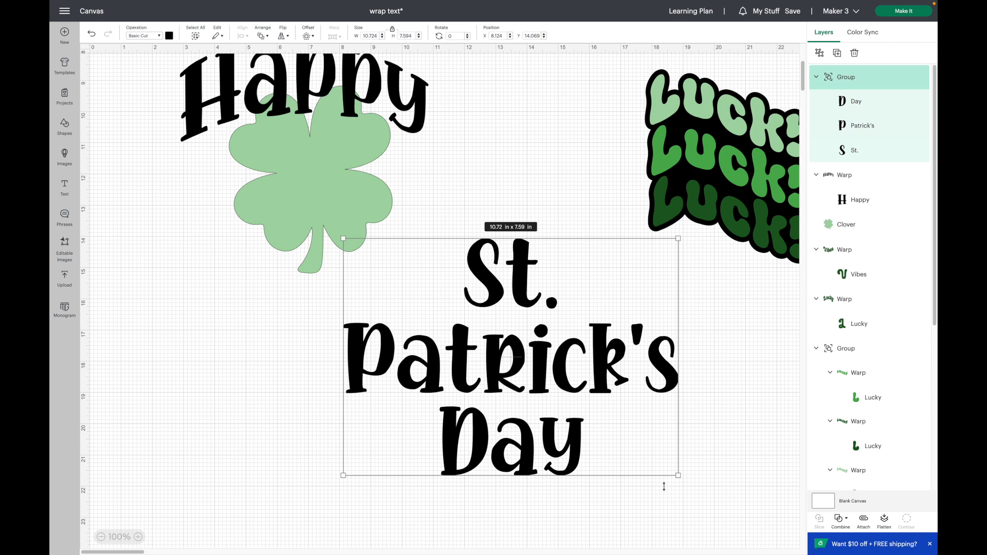
Shrink the St. Patrick's Day group to fit inside the clover, and rotate the clover counter-clockwise so its stem points to the lower right
{"action": "left_click_drag", "start_coordinate": [674, 469], "coordinate": [475, 329]}
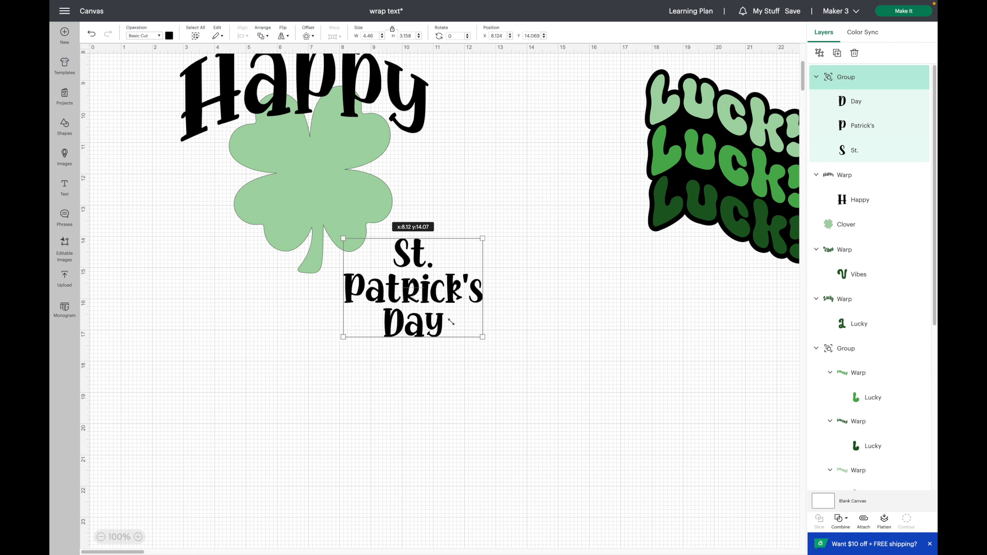
{"action": "left_click_drag", "start_coordinate": [441, 297], "coordinate": [341, 185]}
{"action": "left_click_drag", "start_coordinate": [384, 225], "coordinate": [377, 218]}
{"action": "left_click", "coordinate": [360, 226]}
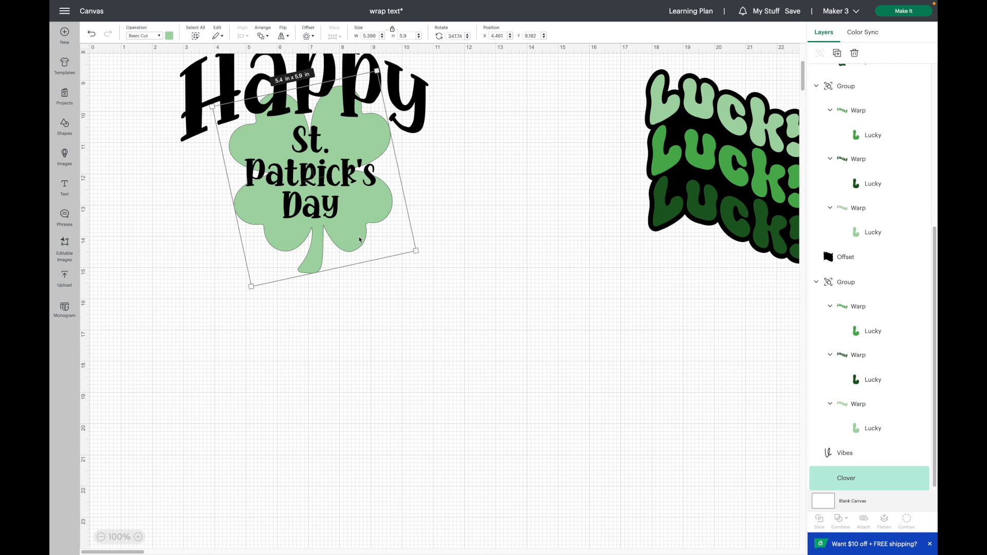
{"action": "left_click_drag", "start_coordinate": [423, 247], "coordinate": [430, 176]}
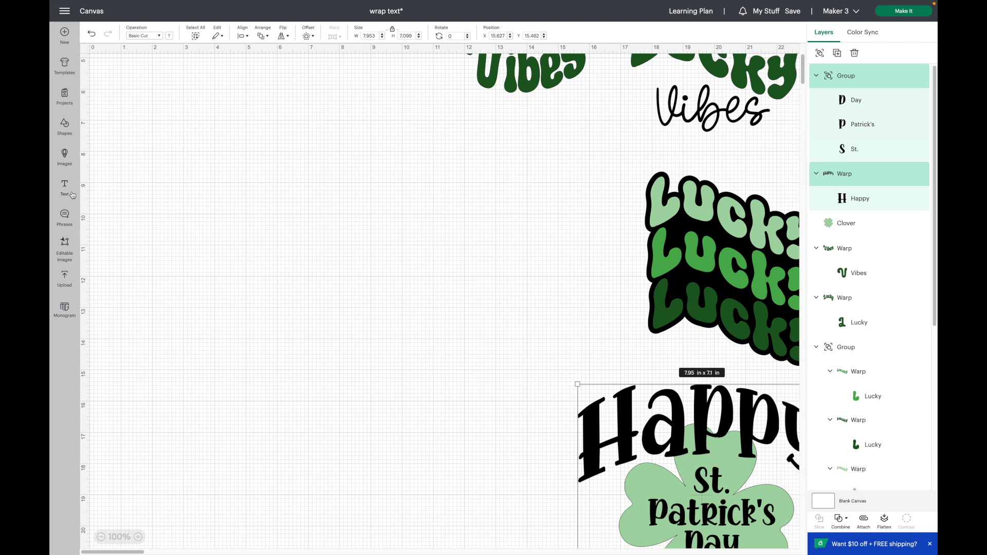
Add a new text object in the empty area beside the finished designs and set its font to Butter Carney
{"action": "left_click", "coordinate": [73, 194]}
{"action": "left_click", "coordinate": [111, 58]}
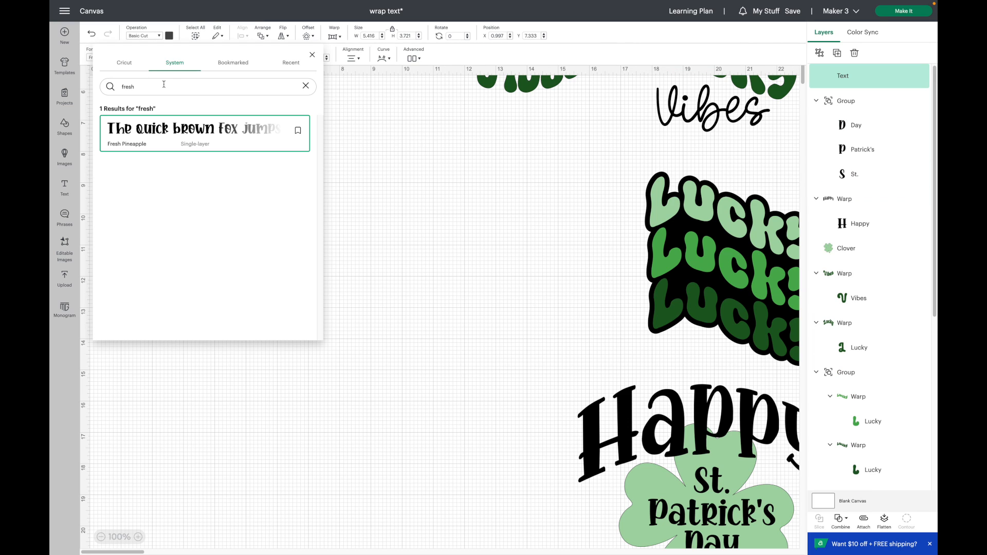
{"action": "double_click", "coordinate": [171, 87]}
{"action": "type", "text": "butter"}
{"action": "left_click", "coordinate": [214, 135]}
{"action": "left_click", "coordinate": [395, 273]}
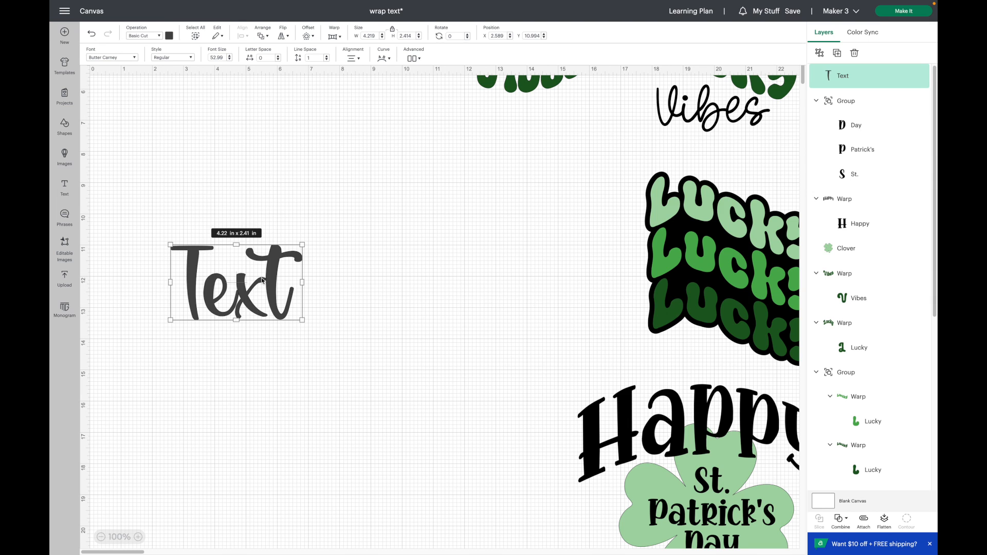
Replace the placeholder text with "Hapy St. Patrick's Day" and color it light green
{"action": "double_click", "coordinate": [262, 278]}
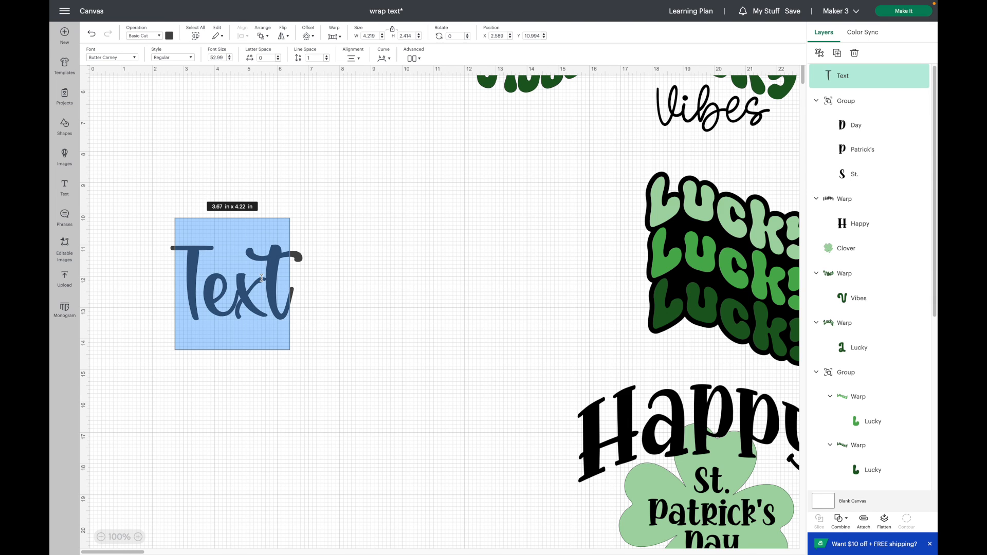
{"action": "type", "text": "Ha"}
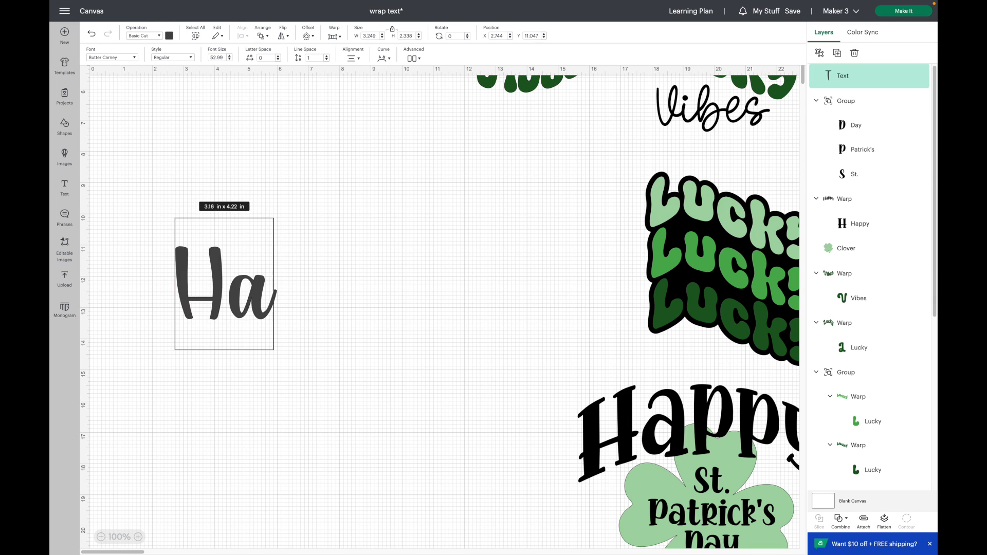
{"action": "type", "text": "py St. Patrick's Day"}
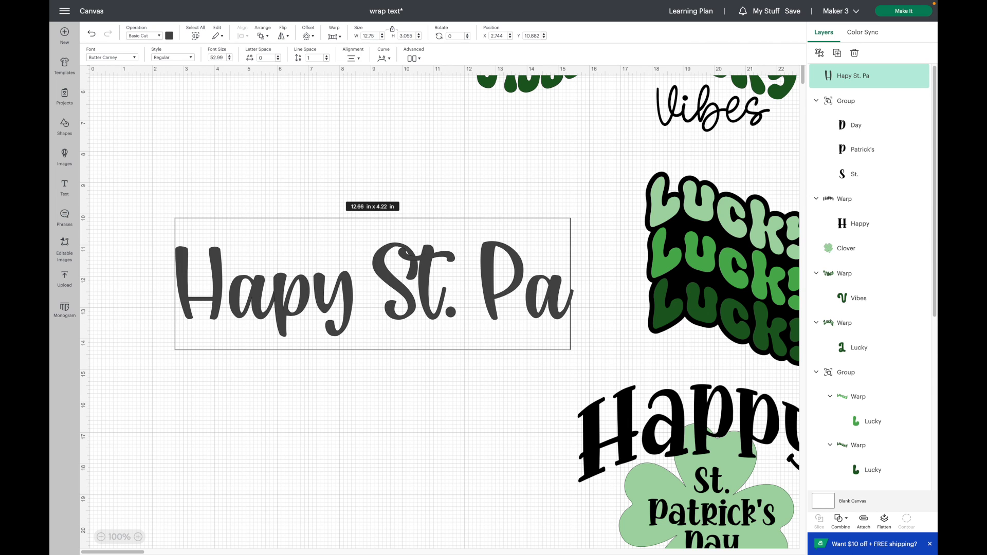
{"action": "left_click", "coordinate": [291, 452]}
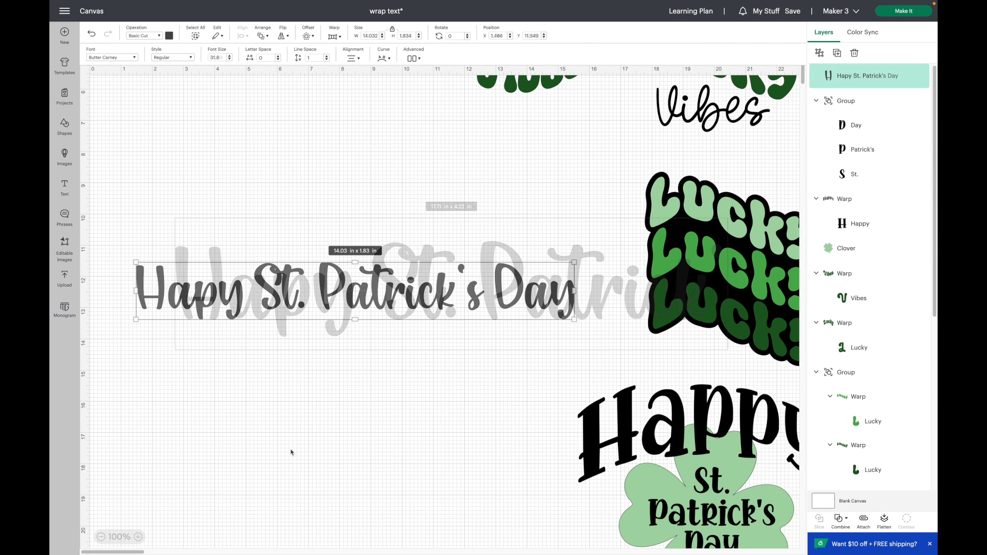
{"action": "left_click", "coordinate": [168, 37]}
{"action": "left_click", "coordinate": [181, 72]}
Apply the wavy Warp style 11 to the light green "Hapy St. Patrick's Day" text
{"action": "left_click", "coordinate": [333, 36]}
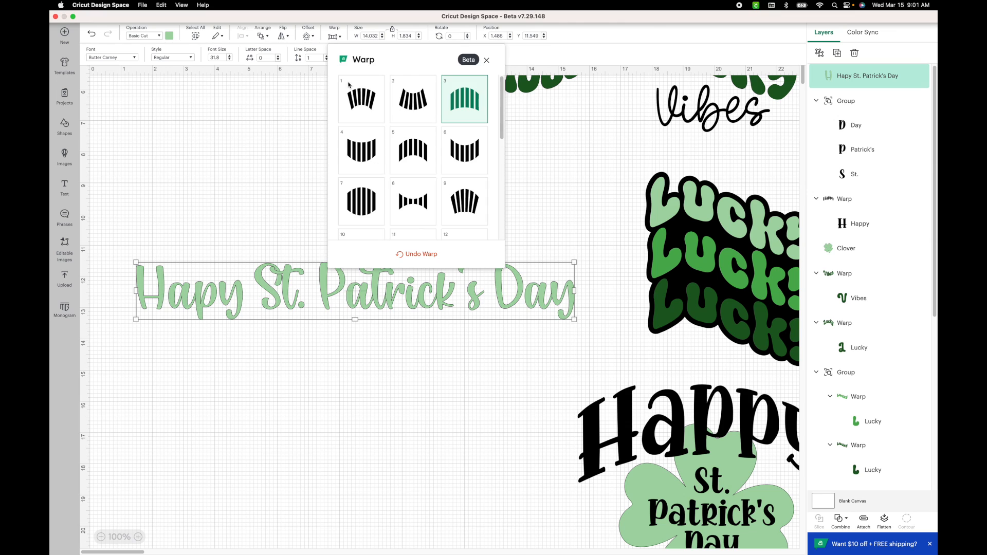
{"action": "scroll", "coordinate": [381, 172], "scroll_direction": "down", "scroll_amount": 3}
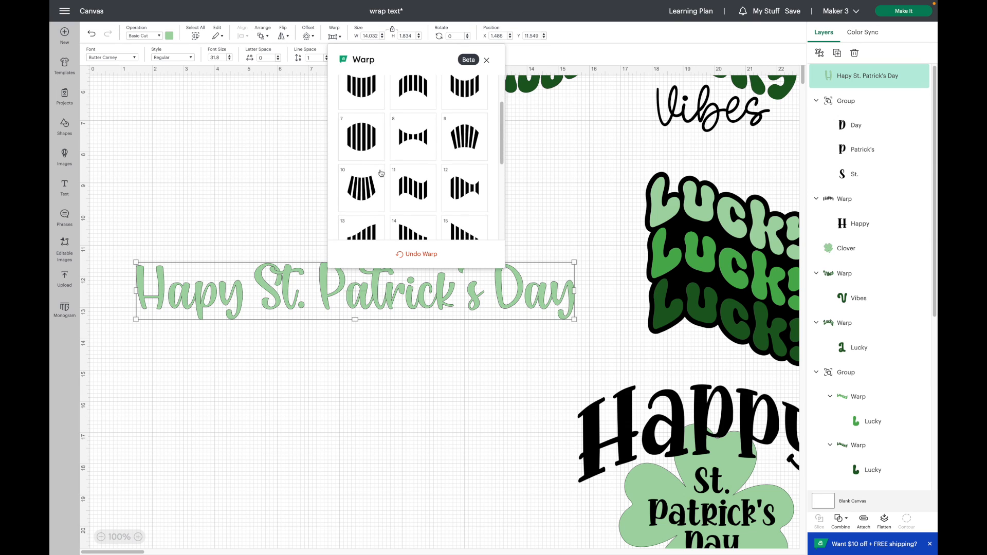
{"action": "left_click", "coordinate": [420, 170]}
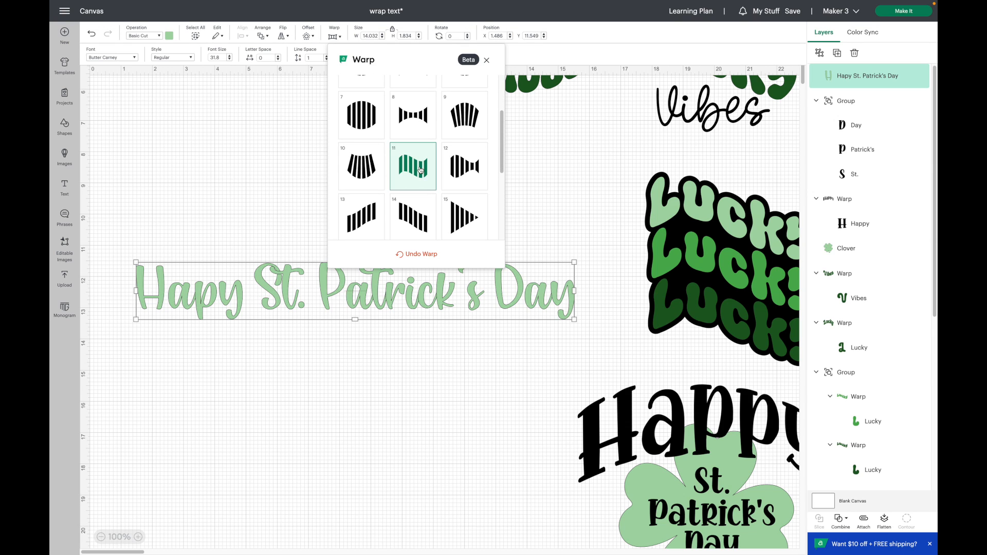
{"action": "left_click", "coordinate": [357, 381]}
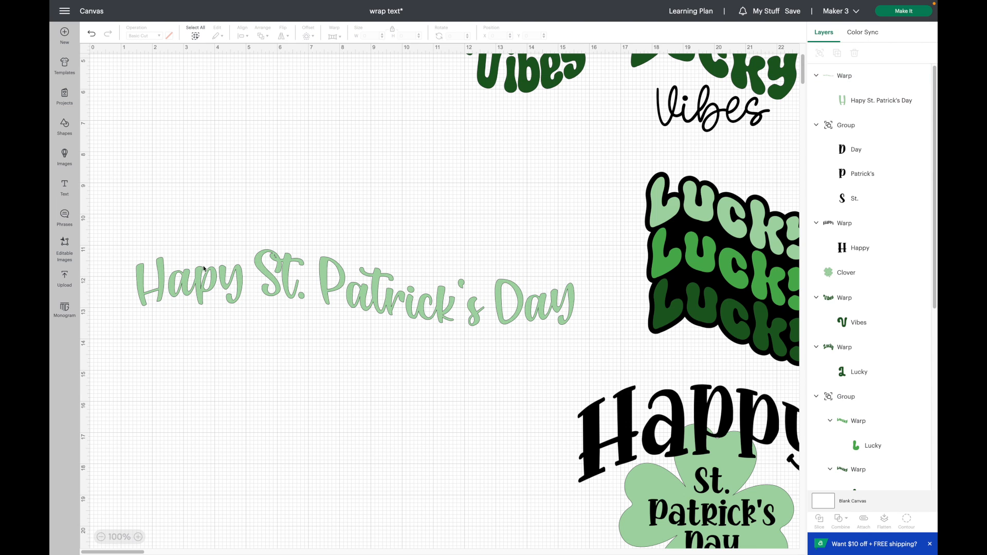
Insert the wavy banner shape over the text and stretch it to about 10.08 × 2.11 in with unlocked proportions
{"action": "left_click", "coordinate": [66, 164]}
{"action": "left_click", "coordinate": [65, 138]}
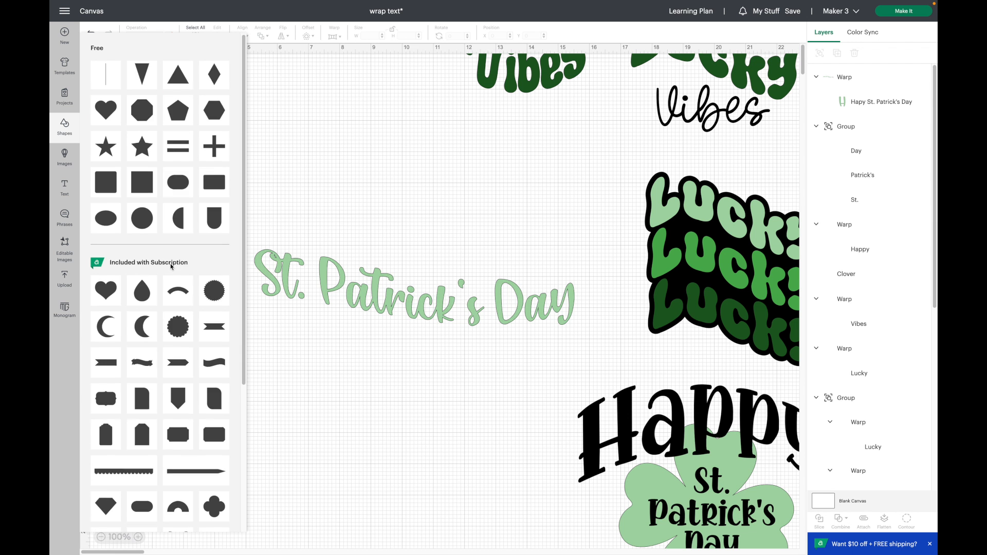
{"action": "scroll", "coordinate": [196, 238], "scroll_direction": "down", "scroll_amount": 5}
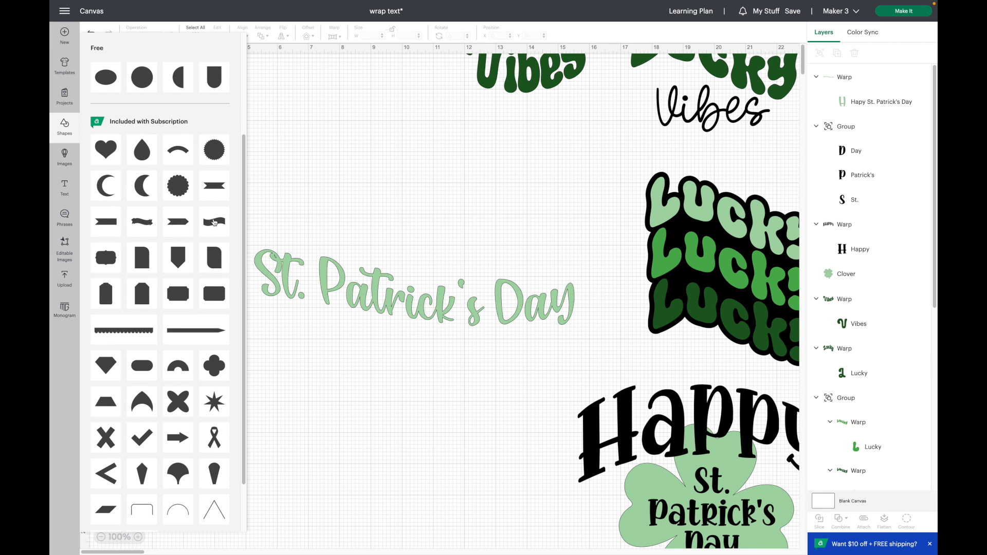
{"action": "left_click", "coordinate": [215, 222]}
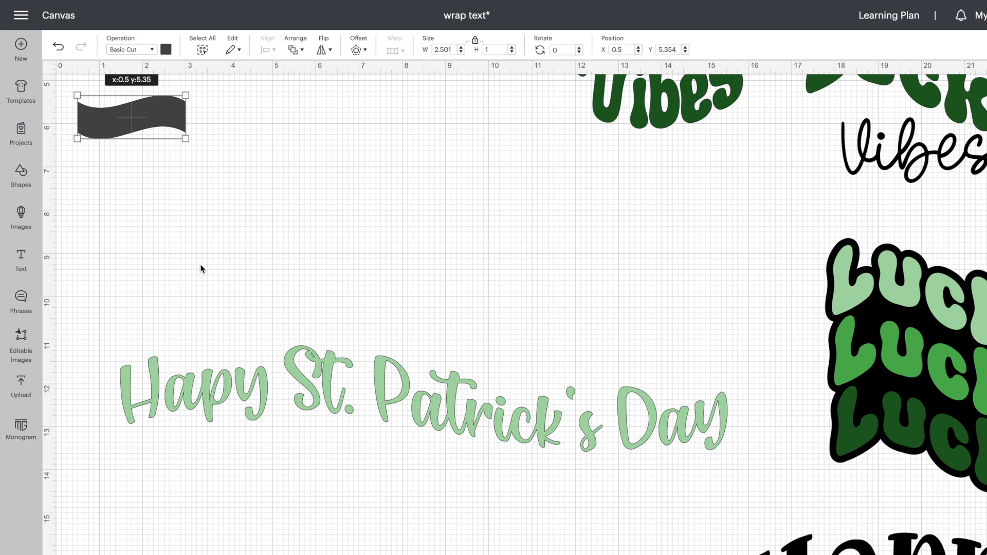
{"action": "mouse_move", "coordinate": [201, 268]}
{"action": "left_mouse_down"}
{"action": "mouse_move", "coordinate": [209, 349]}
{"action": "mouse_move", "coordinate": [202, 380]}
{"action": "left_mouse_up"}
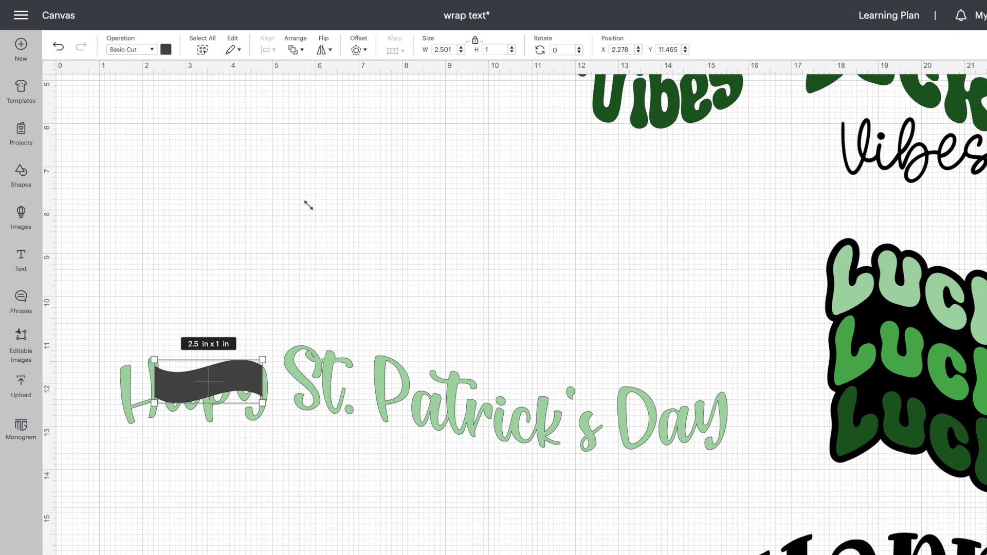
{"action": "left_click", "coordinate": [476, 44]}
{"action": "mouse_move", "coordinate": [262, 360]}
{"action": "left_mouse_down"}
{"action": "mouse_move", "coordinate": [258, 309]}
{"action": "mouse_move", "coordinate": [288, 334]}
{"action": "mouse_move", "coordinate": [394, 321]}
{"action": "mouse_move", "coordinate": [579, 337]}
{"action": "mouse_move", "coordinate": [594, 327]}
{"action": "mouse_move", "coordinate": [591, 312]}
{"action": "left_mouse_up"}
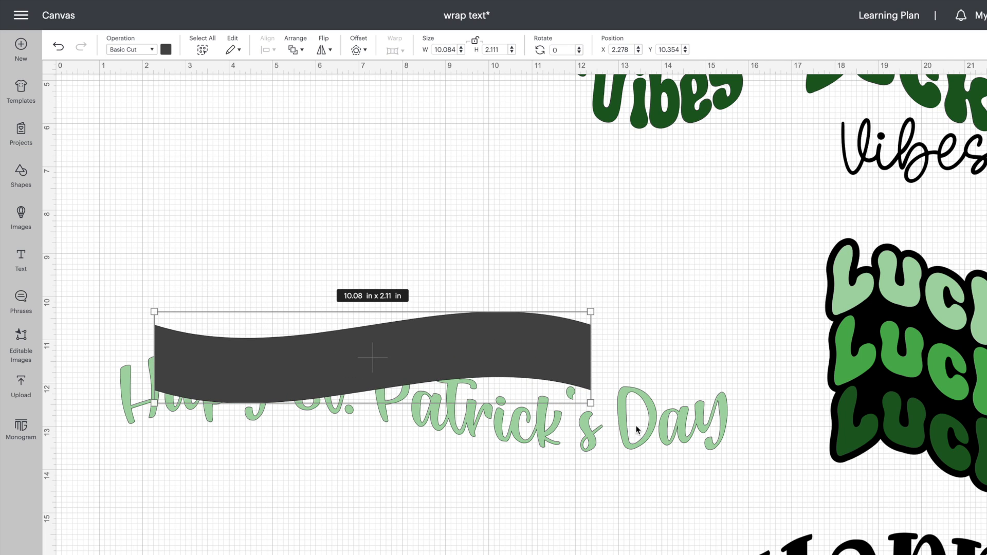
Send the wavy banner to the back and move the warped text down to about X 1.43, Y 11.76 in
{"action": "right_click", "coordinate": [560, 363]}
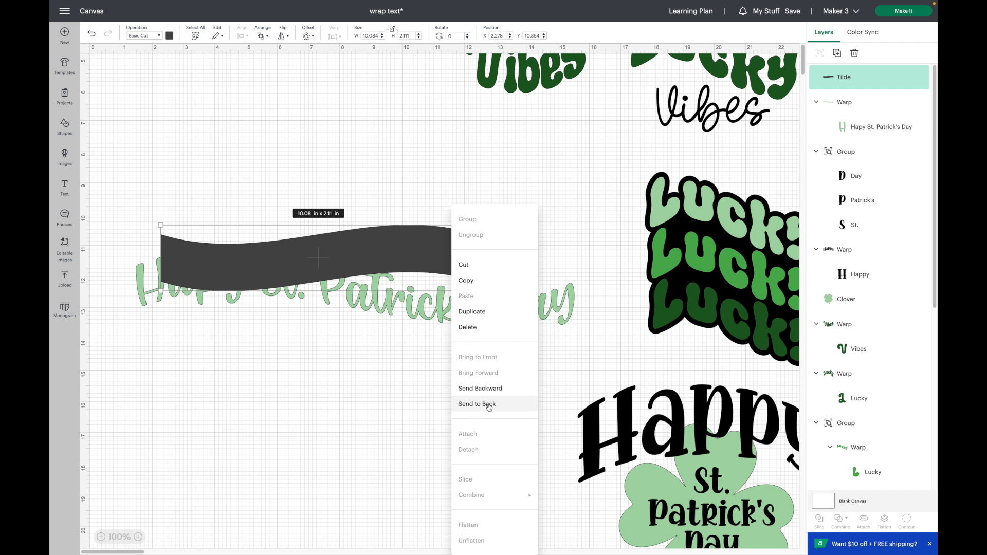
{"action": "left_click", "coordinate": [486, 404]}
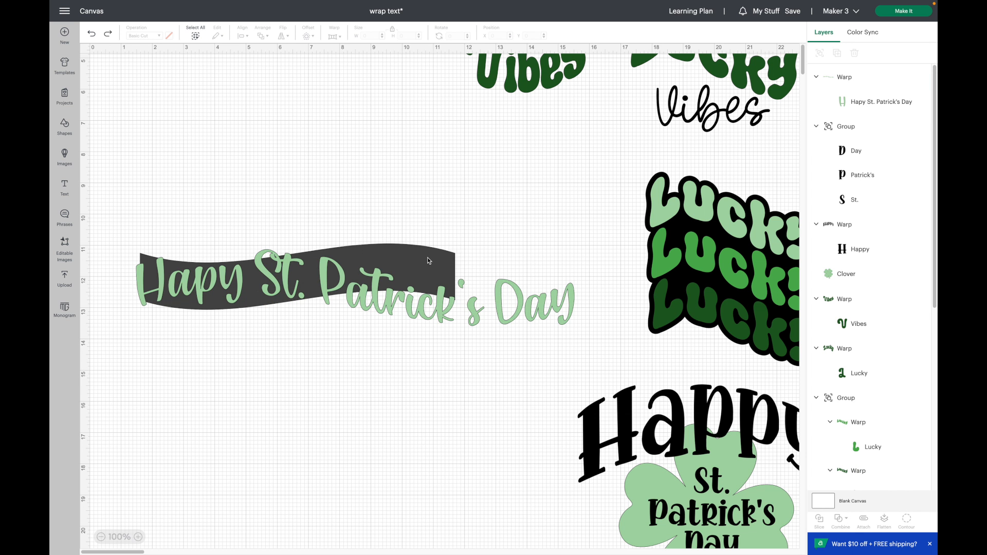
{"action": "left_click", "coordinate": [428, 261]}
{"action": "left_click_drag", "start_coordinate": [423, 296], "coordinate": [421, 315]}
Flip the wavy banner vertically and move it behind the text to about X 1.22, Y 11.73 in
{"action": "left_click", "coordinate": [404, 257]}
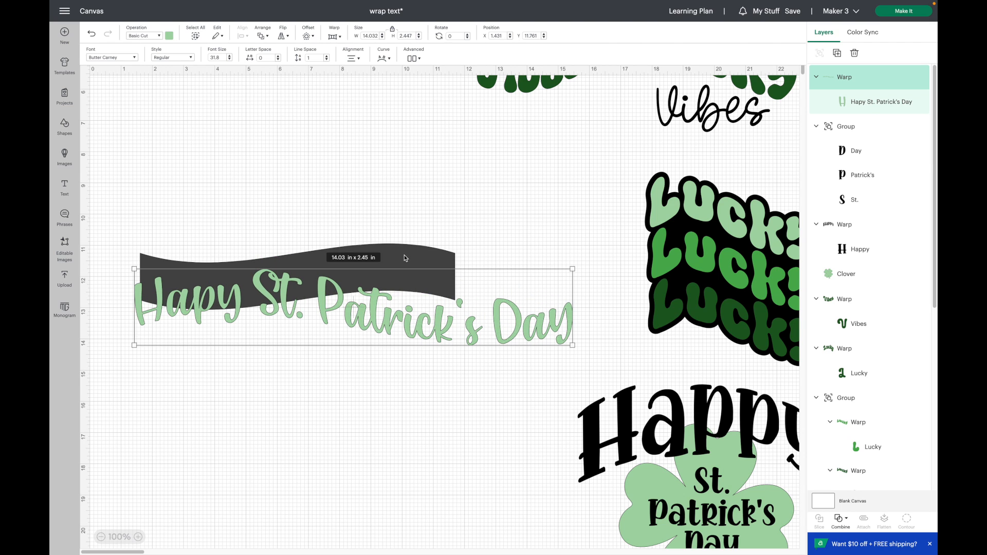
{"action": "left_click", "coordinate": [282, 37]}
{"action": "left_click", "coordinate": [304, 70]}
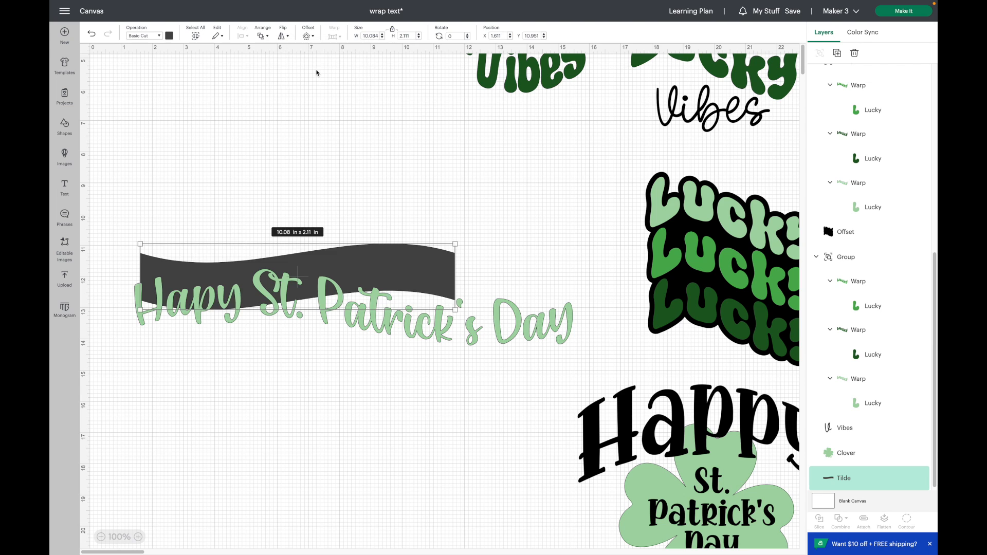
{"action": "left_click_drag", "start_coordinate": [435, 282], "coordinate": [423, 307]}
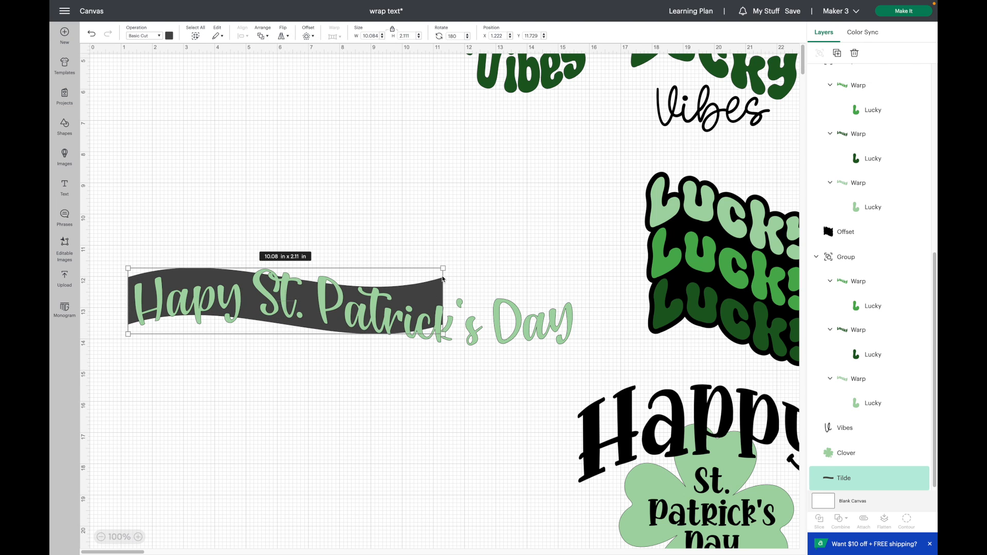
Enlarge the banner with unlocked proportions to about 14.61 × 3.21 in so it spans the whole text
{"action": "left_click_drag", "start_coordinate": [441, 265], "coordinate": [558, 244]}
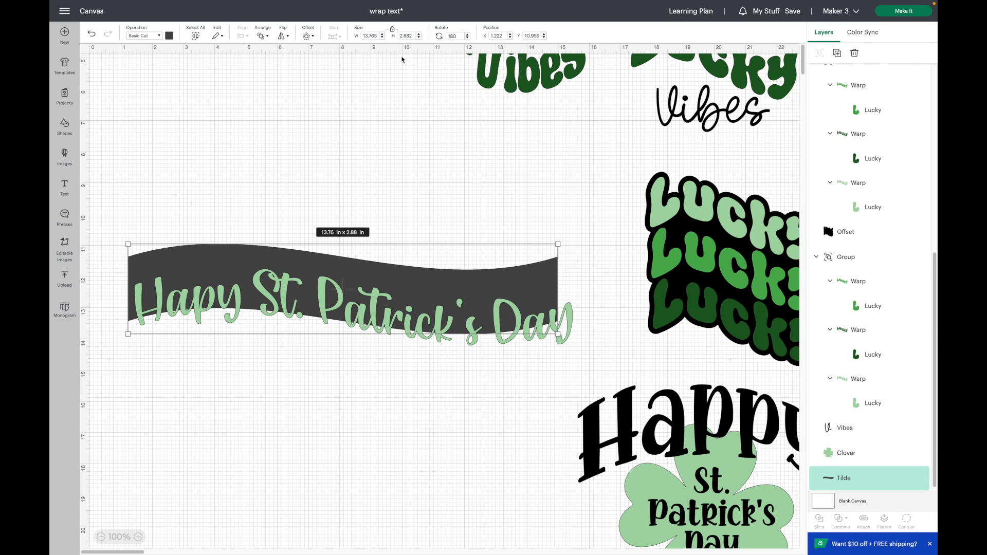
{"action": "left_click", "coordinate": [392, 31]}
{"action": "left_click_drag", "start_coordinate": [515, 271], "coordinate": [516, 285]}
{"action": "left_click_drag", "start_coordinate": [558, 348], "coordinate": [585, 359]}
Select the warped text and the banner together and align them on a common center
{"action": "left_click", "coordinate": [537, 301]}
{"action": "left_click_drag", "start_coordinate": [538, 300], "coordinate": [535, 301]}
{"action": "left_click", "coordinate": [507, 304], "text": "shift"}
{"action": "left_click", "coordinate": [245, 35]}
{"action": "left_click", "coordinate": [267, 158]}
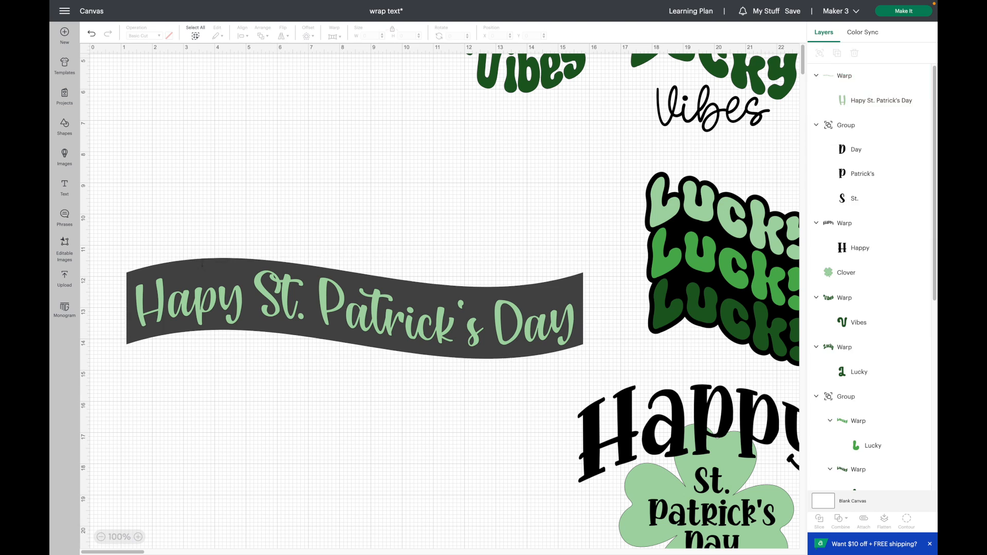
Recolor the wavy banner behind "Hapy St. Patrick's Day" dark green
{"action": "left_click", "coordinate": [202, 263]}
{"action": "left_click", "coordinate": [170, 36]}
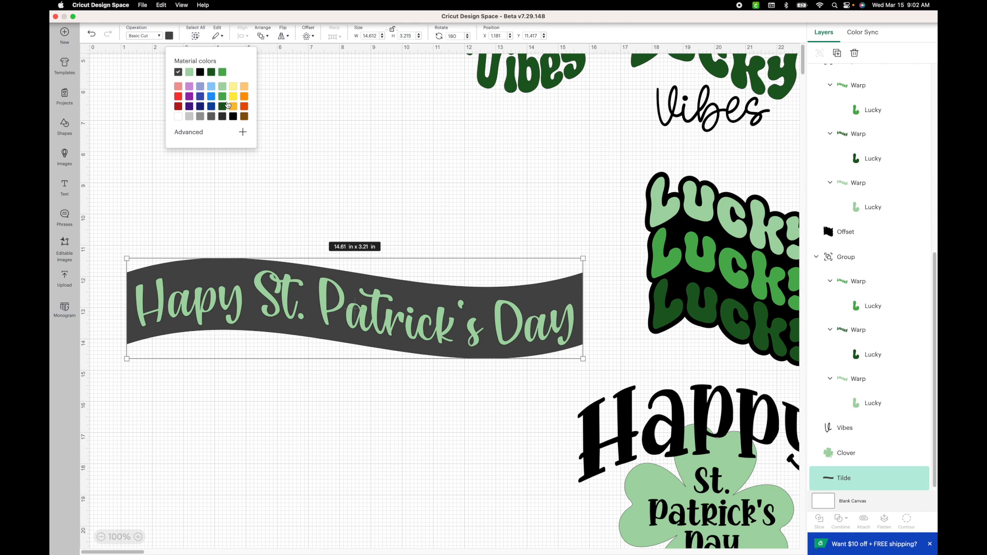
{"action": "left_click", "coordinate": [211, 72]}
{"action": "left_click", "coordinate": [372, 192]}
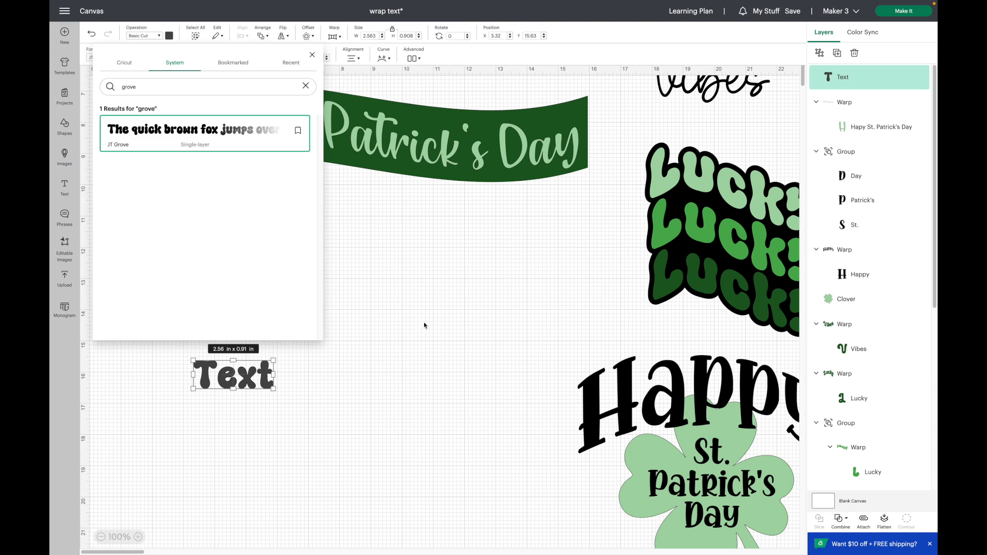
Replace the placeholder of the new JT Grove text below the banner with "Lucky"
{"action": "left_click", "coordinate": [424, 325]}
{"action": "double_click", "coordinate": [239, 382]}
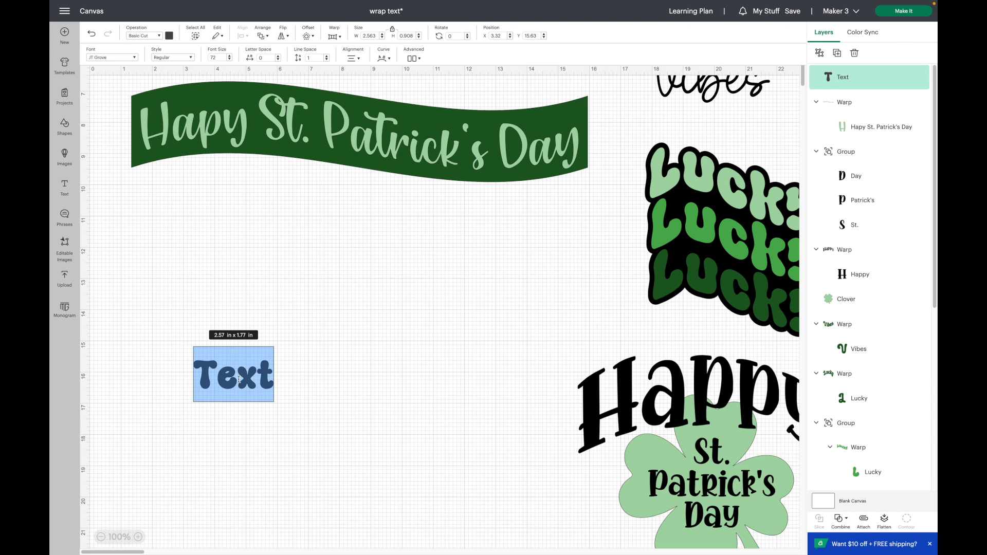
{"action": "type", "text": "Lucky"}
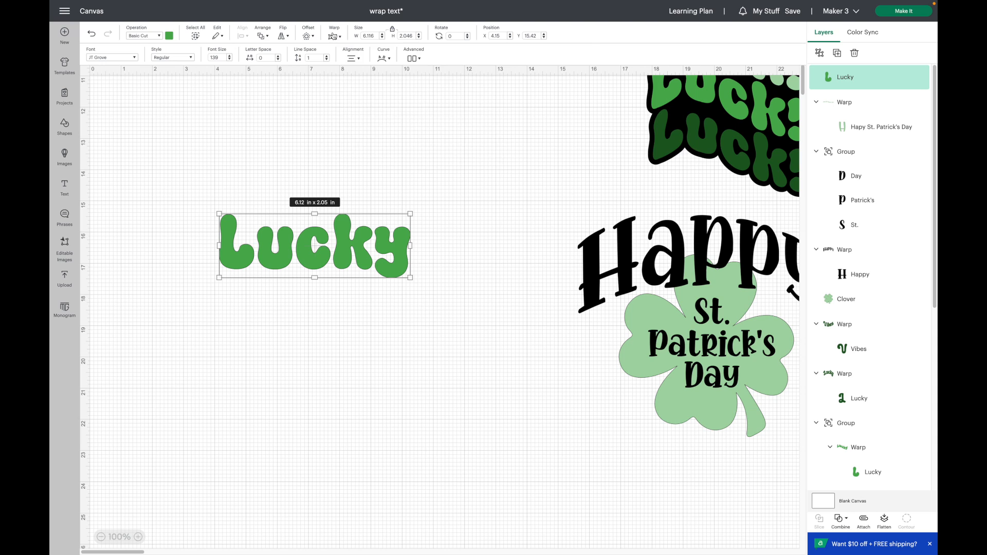
Apply Warp style 12 to the green Lucky text and move it down to about X 4.16, Y 16 in
{"action": "left_click", "coordinate": [335, 36]}
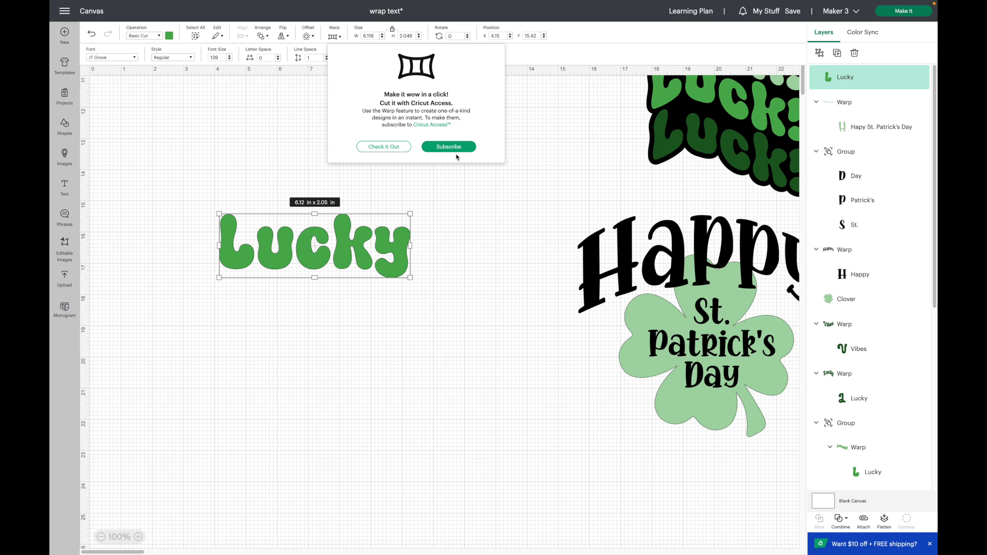
{"action": "left_click", "coordinate": [451, 147]}
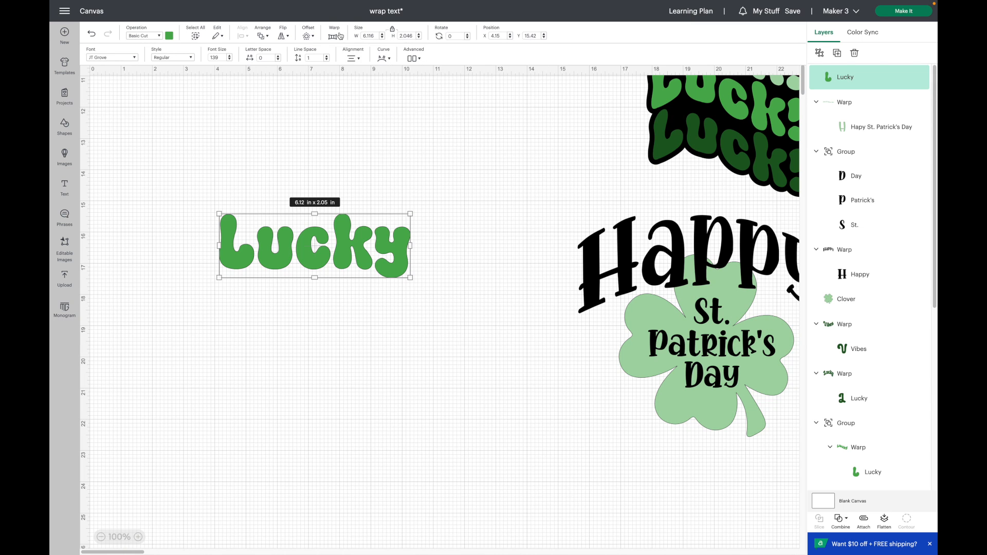
{"action": "left_click", "coordinate": [338, 35]}
{"action": "left_click", "coordinate": [417, 147]}
{"action": "scroll", "coordinate": [418, 147], "scroll_direction": "down", "scroll_amount": 2}
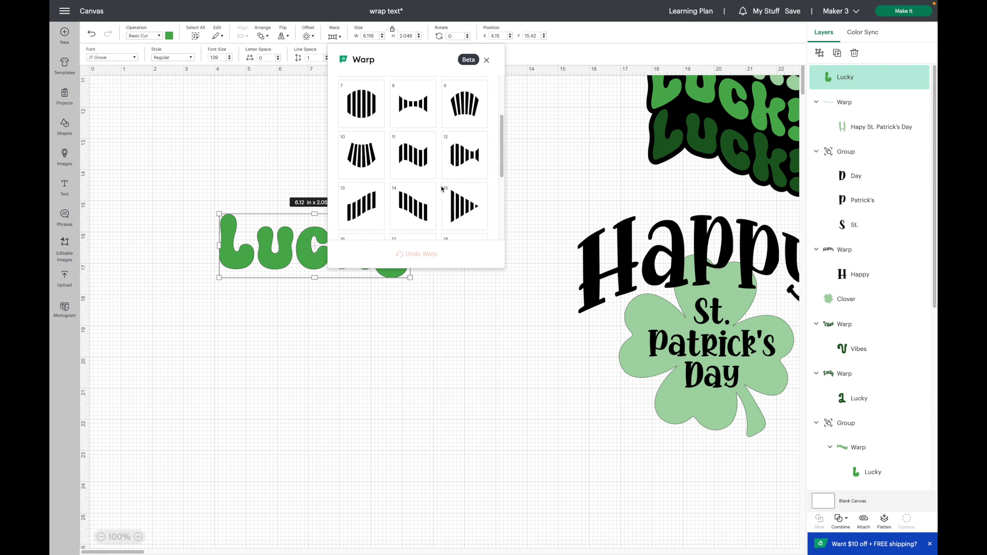
{"action": "left_click", "coordinate": [461, 159]}
{"action": "left_click_drag", "start_coordinate": [373, 255], "coordinate": [375, 279]}
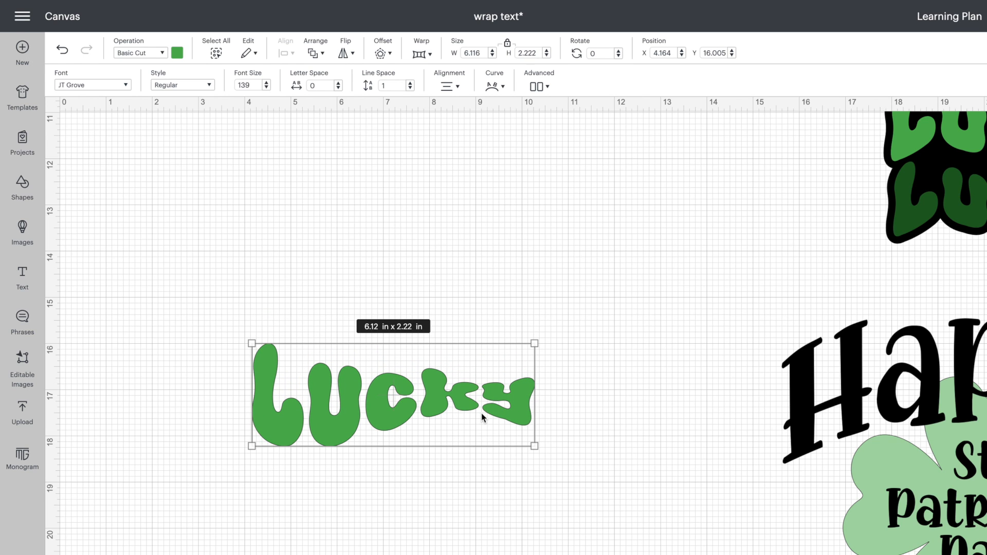
Unlock the warped Lucky text's proportions and enlarge it to about 7.45 × 2.79 in
{"action": "left_click", "coordinate": [508, 48]}
{"action": "left_click_drag", "start_coordinate": [535, 343], "coordinate": [597, 318]}
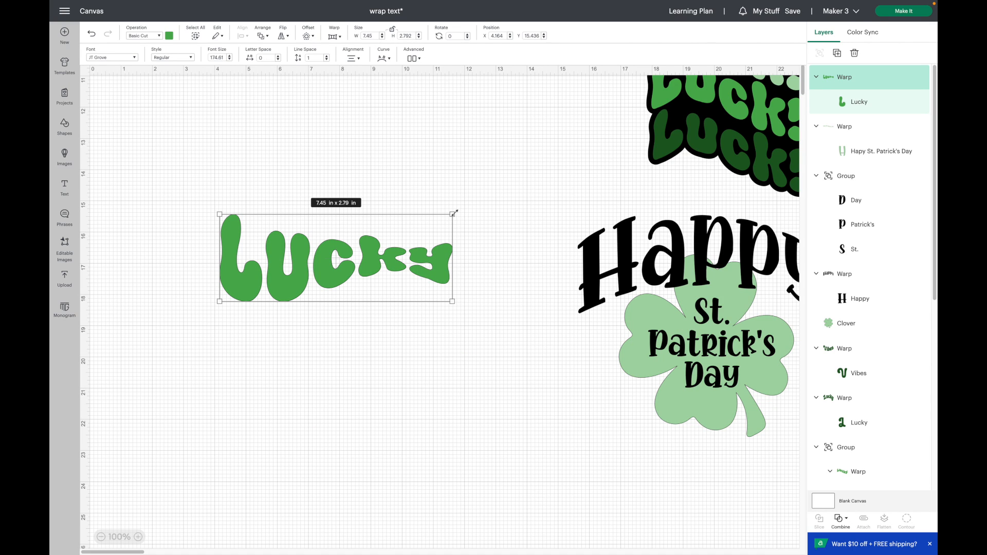
{"action": "left_click_drag", "start_coordinate": [455, 212], "coordinate": [461, 213]}
{"action": "left_click", "coordinate": [477, 388]}
{"action": "scroll", "coordinate": [477, 387], "scroll_direction": "up", "scroll_amount": 7}
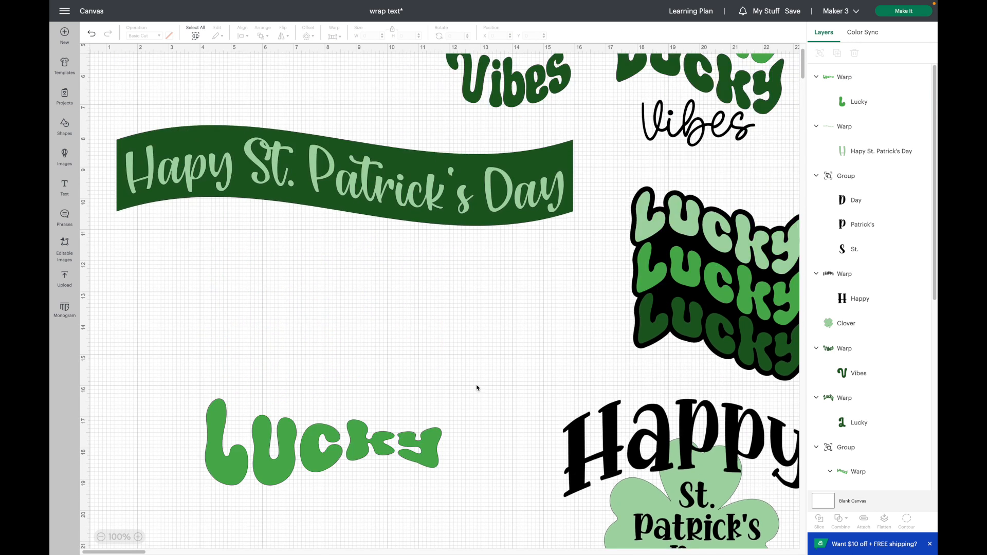
Overlap the script "Vibes" text on the lower part of the green Lucky and move both to about X 7.86, Y 10.98 in
{"action": "scroll", "coordinate": [476, 387], "scroll_direction": "right", "scroll_amount": 2}
{"action": "left_click", "coordinate": [583, 264]}
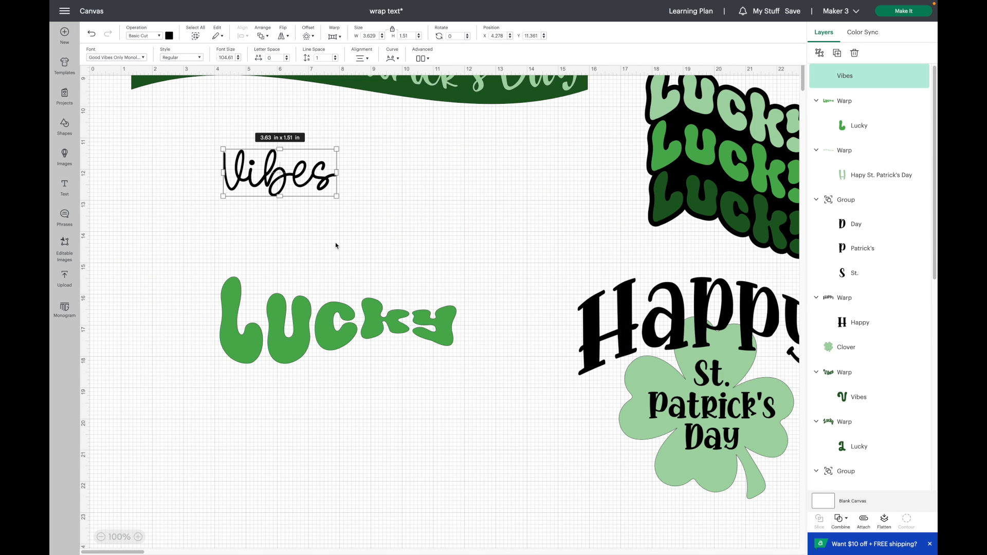
{"action": "left_click_drag", "start_coordinate": [298, 170], "coordinate": [452, 397]}
{"action": "left_click", "coordinate": [399, 427]}
{"action": "left_click_drag", "start_coordinate": [398, 430], "coordinate": [523, 147]}
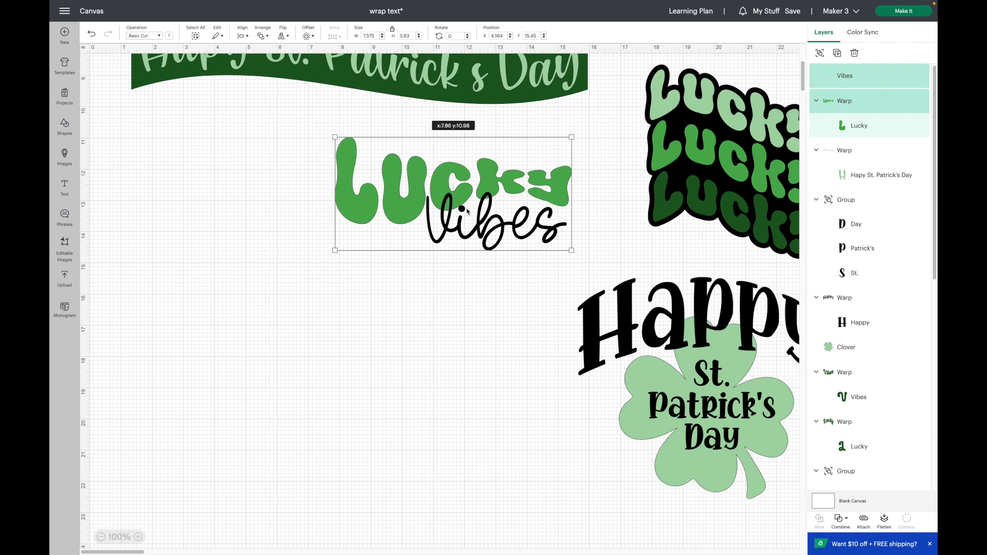
Add a new text in the bookmarked Bebas Neue font reading "lucky"
{"action": "left_click", "coordinate": [64, 188]}
{"action": "left_click", "coordinate": [114, 57]}
{"action": "left_click", "coordinate": [186, 64]}
{"action": "left_click", "coordinate": [233, 63]}
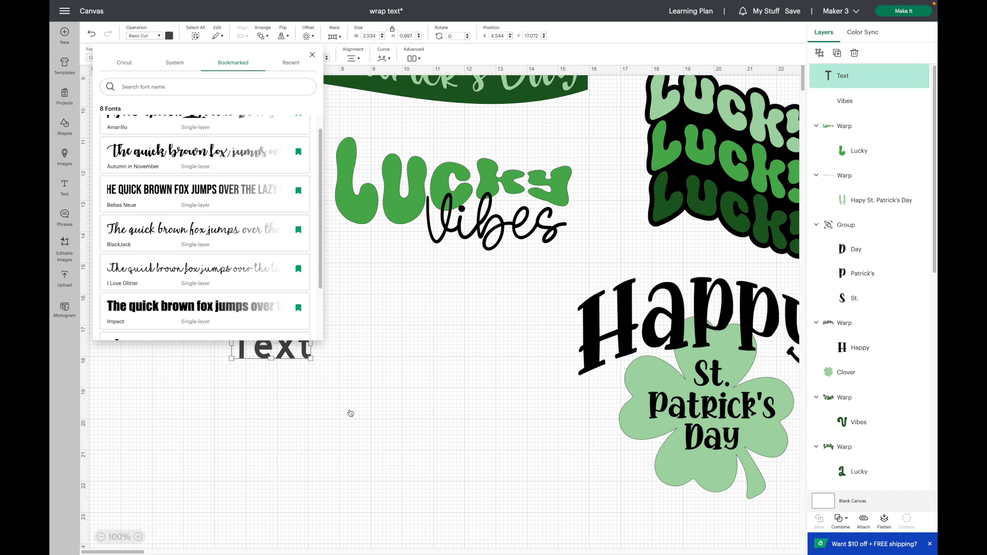
{"action": "left_click", "coordinate": [201, 187]}
{"action": "type", "text": "lucky"}
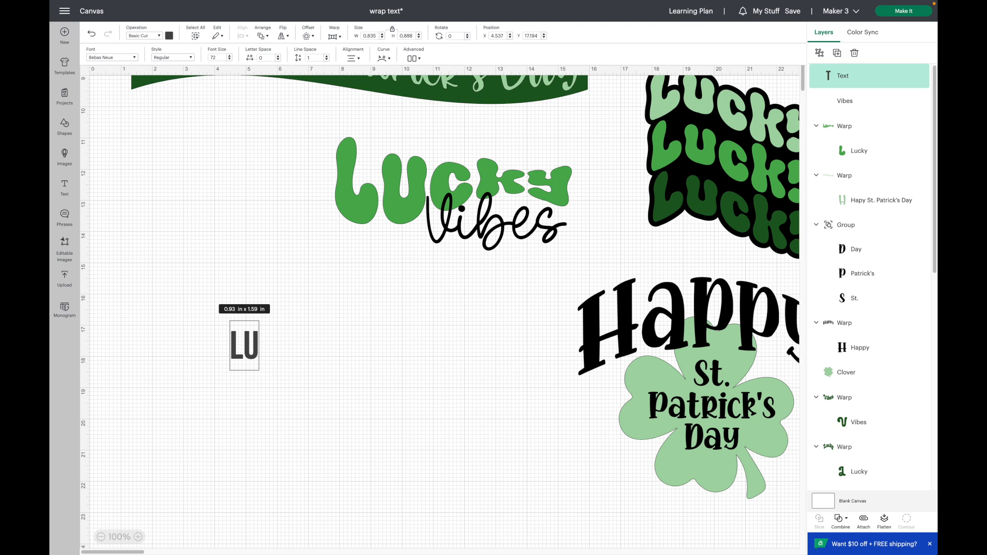
Apply Warp style 9 to the Bebas Neue "lucky" text
{"action": "left_click", "coordinate": [333, 37]}
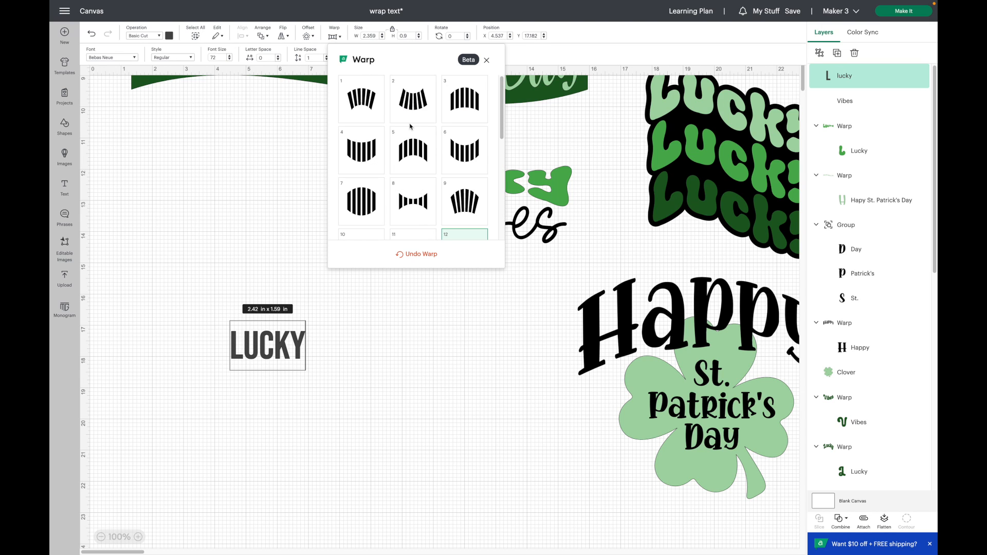
{"action": "scroll", "coordinate": [410, 126], "scroll_direction": "down", "scroll_amount": 1}
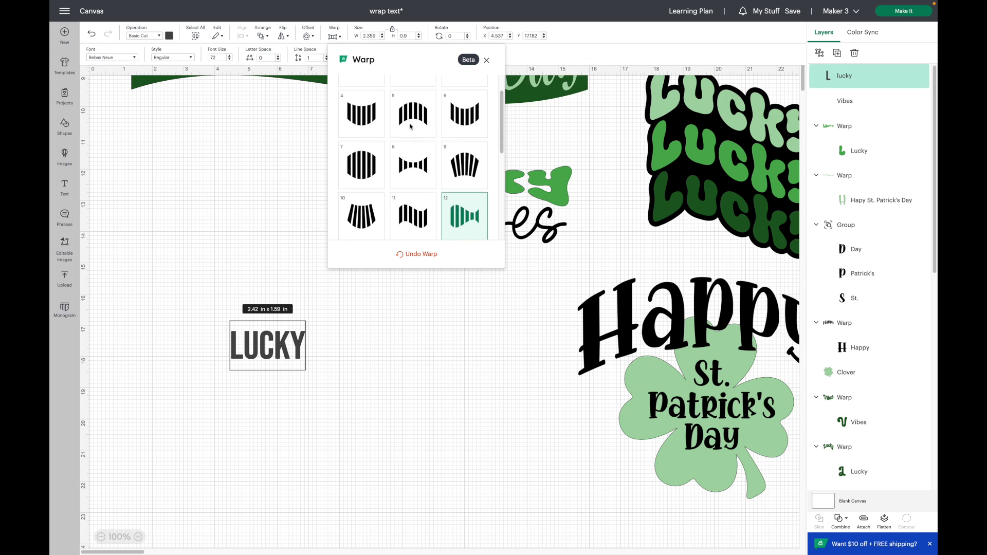
{"action": "left_click", "coordinate": [477, 165]}
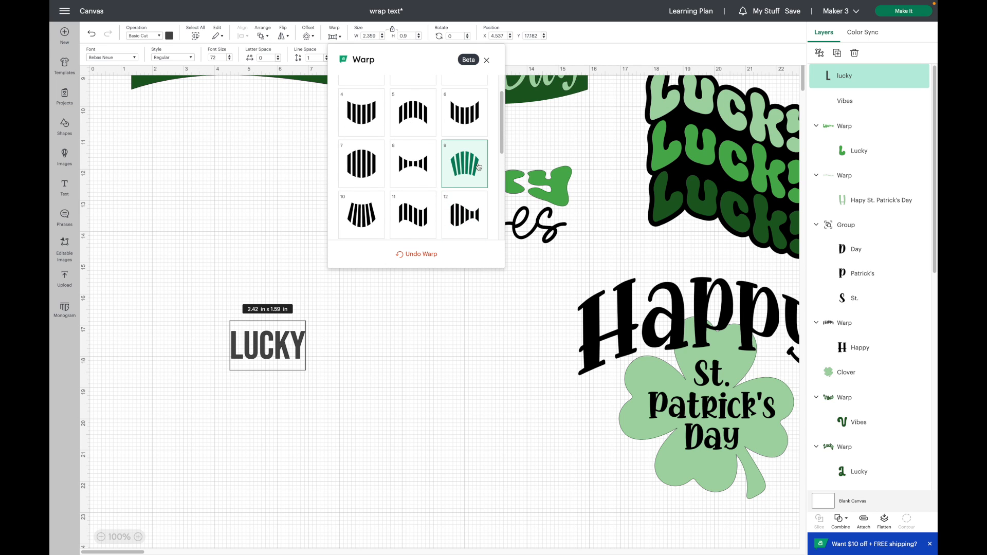
{"action": "left_click", "coordinate": [412, 335]}
Add a second Bebas Neue text reading "vibes" and place it directly beneath the warped LUCKY
{"action": "left_click", "coordinate": [64, 190]}
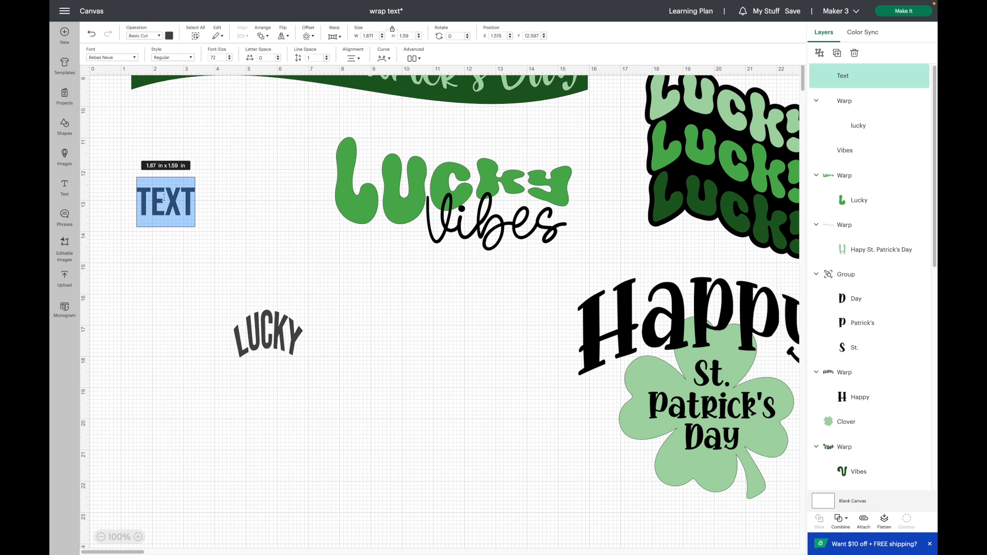
{"action": "type", "text": "vibes"}
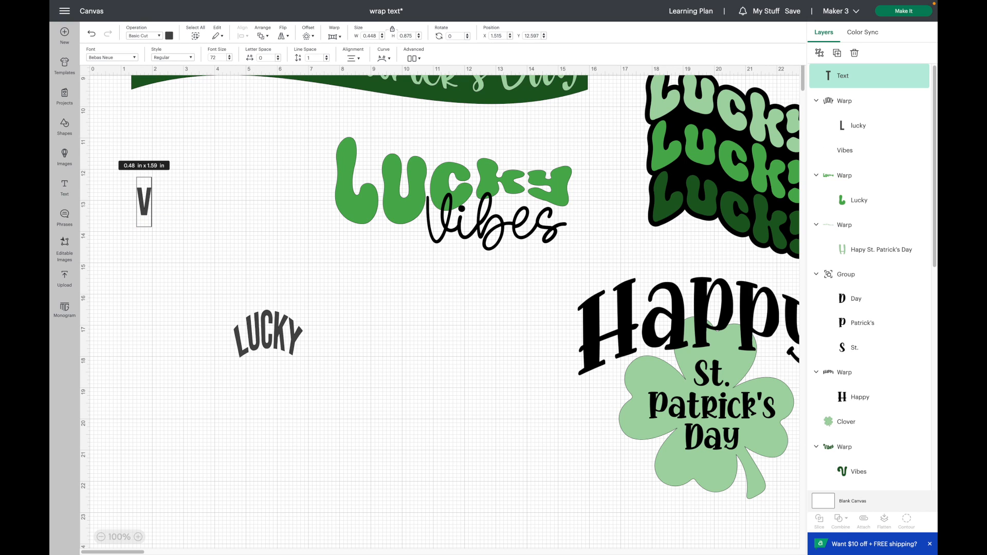
{"action": "left_click", "coordinate": [249, 236]}
{"action": "left_click_drag", "start_coordinate": [178, 208], "coordinate": [274, 388]}
Apply Warp style 7 to the Bebas Neue "vibes" text
{"action": "left_click", "coordinate": [334, 37]}
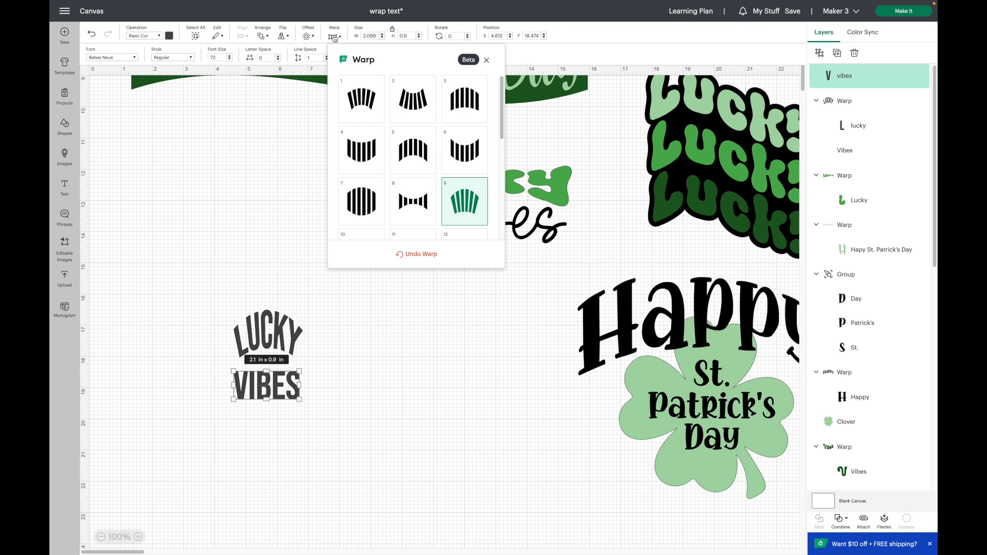
{"action": "left_click", "coordinate": [349, 198]}
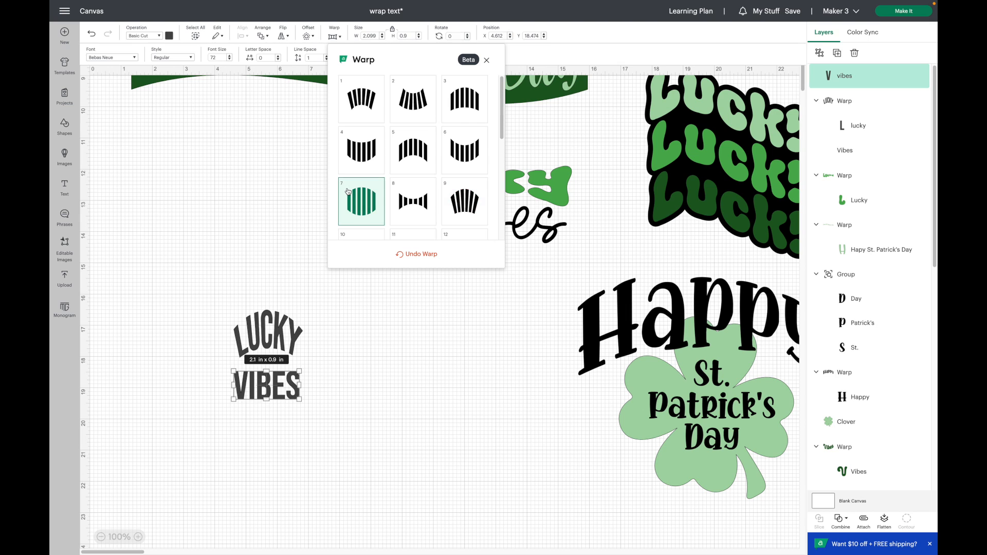
{"action": "left_click", "coordinate": [309, 435]}
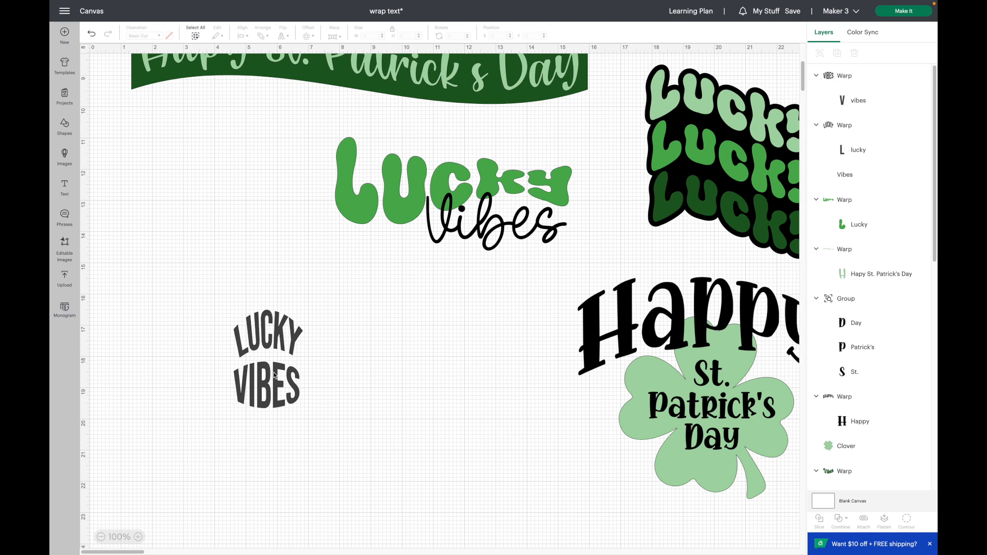
Fit the warped LUCKY closely above VIBES and enlarge both together to about 4.49 × 5.47 in
{"action": "left_click", "coordinate": [253, 346]}
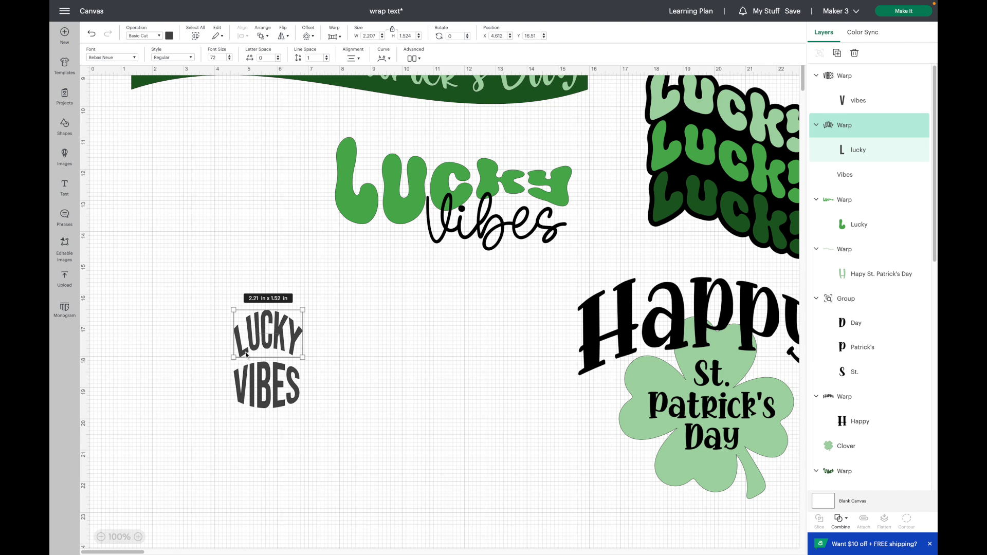
{"action": "left_click_drag", "start_coordinate": [229, 362], "coordinate": [266, 357]}
{"action": "left_click", "coordinate": [293, 396], "text": "shift"}
{"action": "left_click_drag", "start_coordinate": [307, 409], "coordinate": [370, 447]}
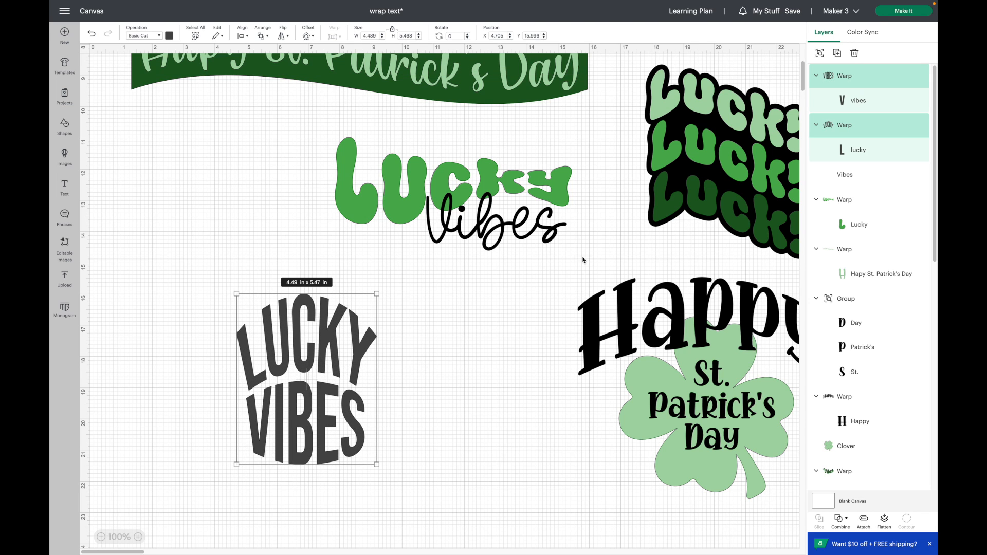
Group the warped LUCKY and VIBES texts and recolor them dark green
{"action": "left_click", "coordinate": [820, 53]}
{"action": "left_click", "coordinate": [169, 36]}
{"action": "left_click", "coordinate": [178, 73]}
{"action": "left_click", "coordinate": [151, 339]}
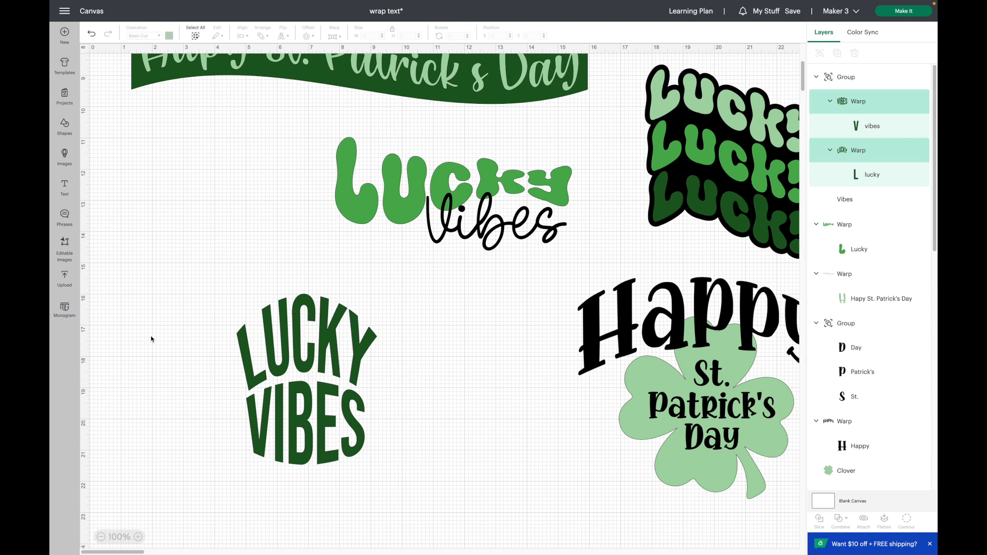
Add a welded, round-cornered outer offset behind the LUCKY VIBES group and recolor its lettering medium green
{"action": "key", "text": "ctrl+z"}
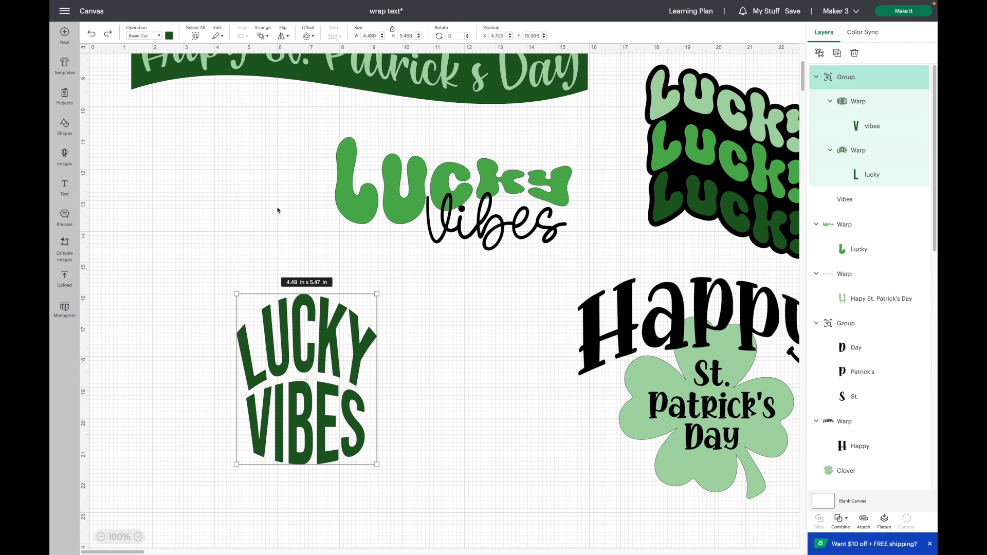
{"action": "left_click", "coordinate": [308, 36]}
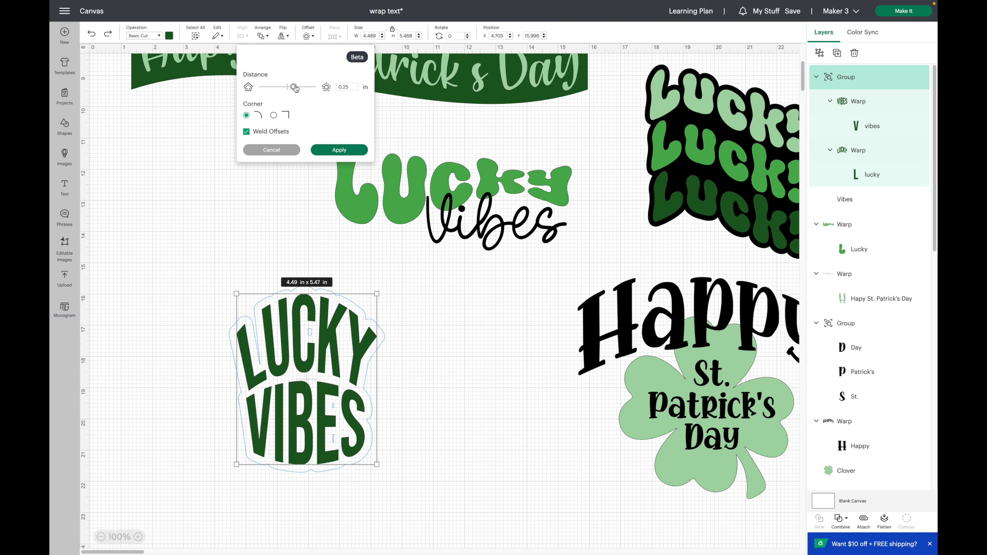
{"action": "left_click_drag", "start_coordinate": [295, 89], "coordinate": [297, 88]}
{"action": "left_click", "coordinate": [339, 149]}
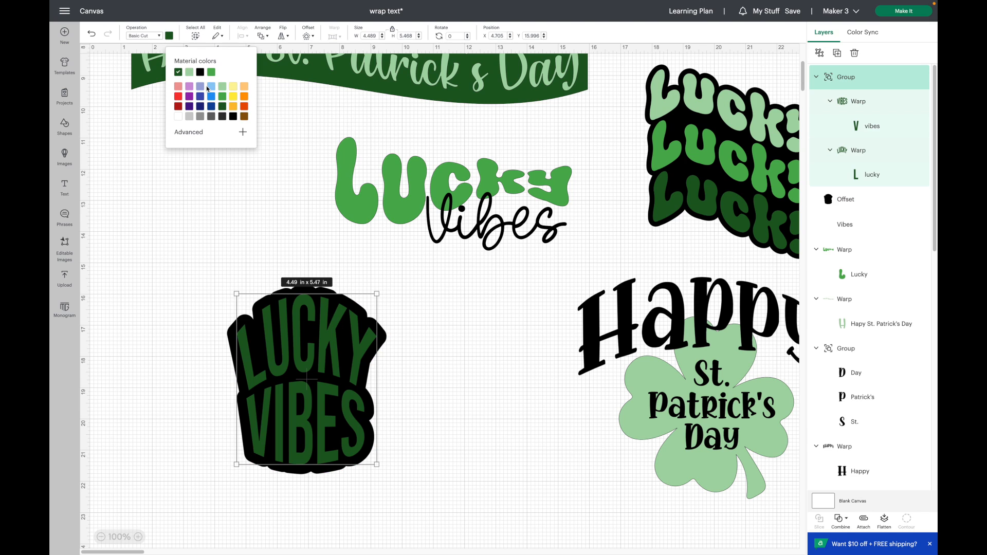
{"action": "left_click", "coordinate": [425, 339]}
Apply Warp style 20 to the three-line "HAPPY ST. PATRICK'S DAY" text
{"action": "scroll", "coordinate": [339, 383], "scroll_direction": "down", "scroll_amount": 2}
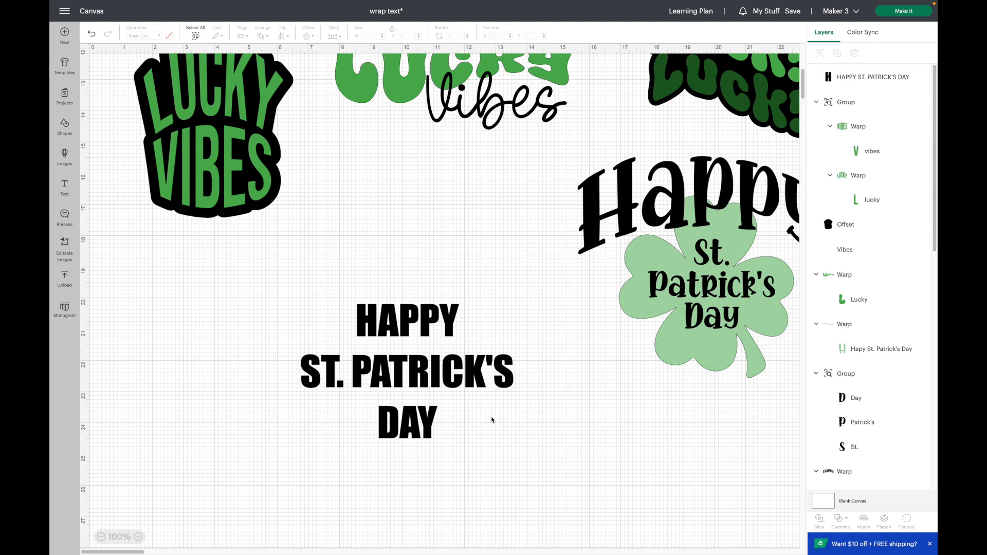
{"action": "left_click", "coordinate": [492, 420]}
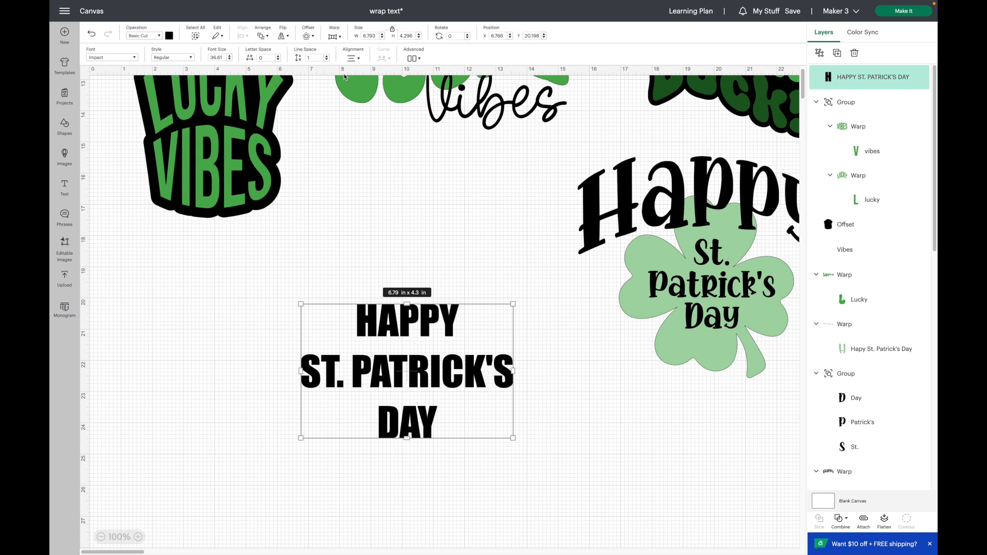
{"action": "left_click", "coordinate": [334, 36]}
{"action": "scroll", "coordinate": [409, 207], "scroll_direction": "down", "scroll_amount": 5}
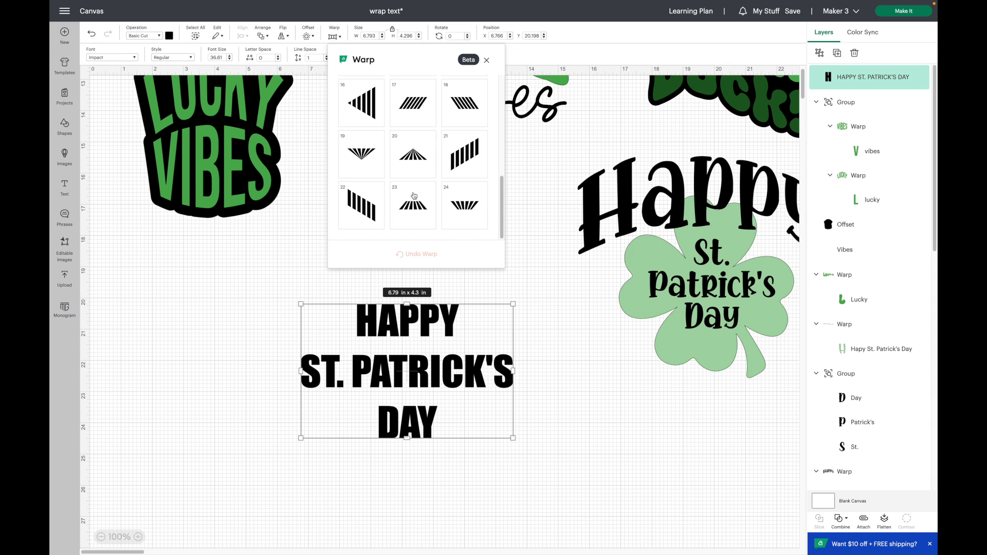
{"action": "left_click", "coordinate": [414, 158]}
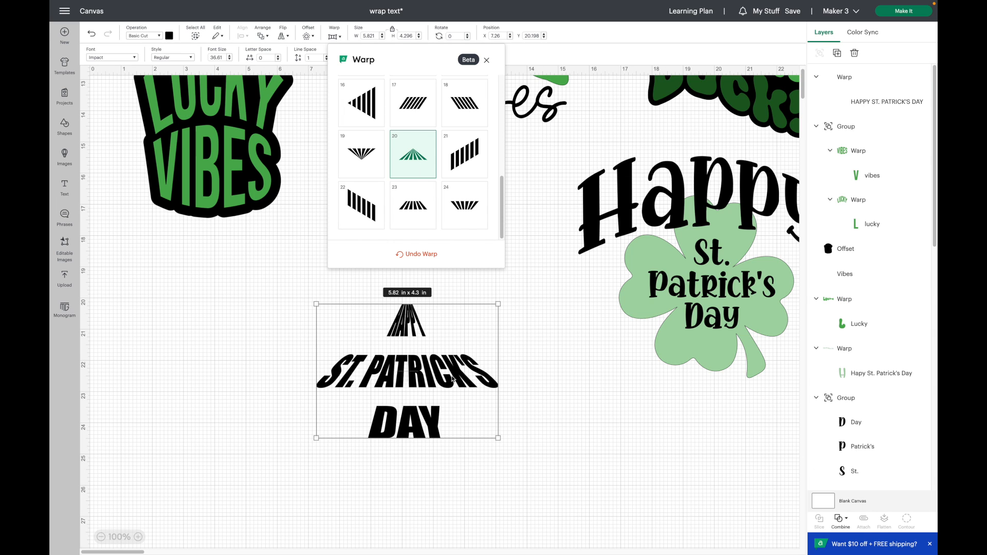
{"action": "left_click", "coordinate": [531, 420]}
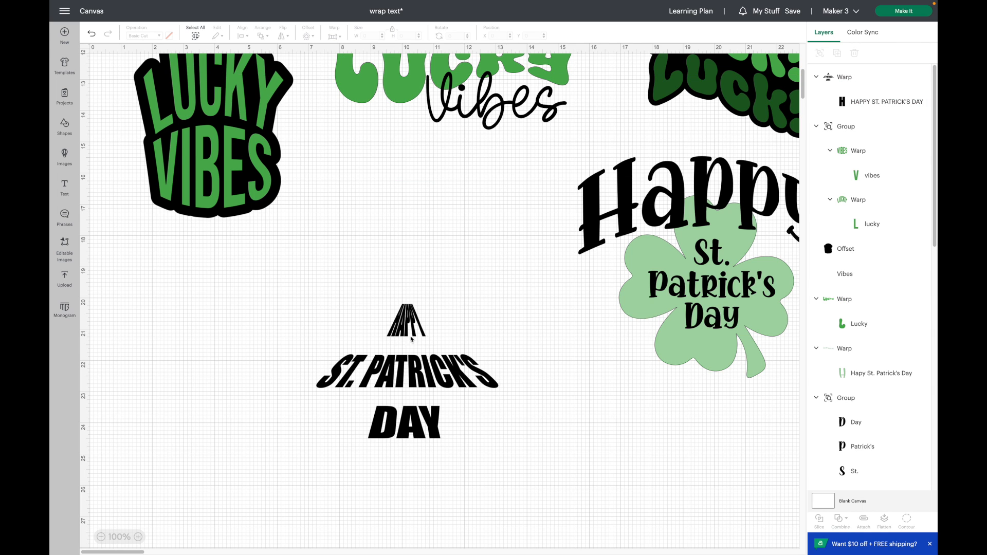
Insert an empty line above HAPPY in the warped St. Patrick's Day text
{"action": "double_click", "coordinate": [414, 374]}
{"action": "left_click", "coordinate": [362, 319]}
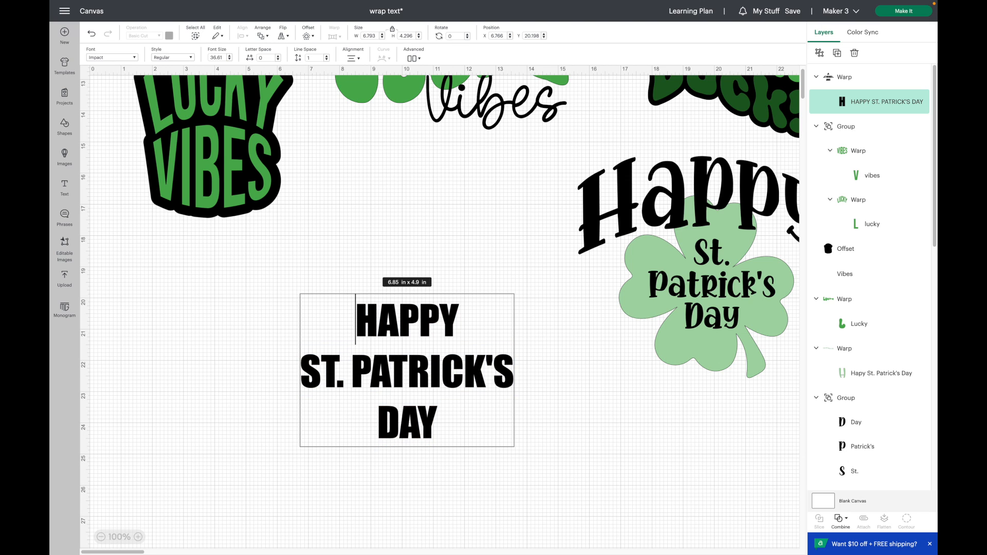
{"action": "key", "text": "Return"}
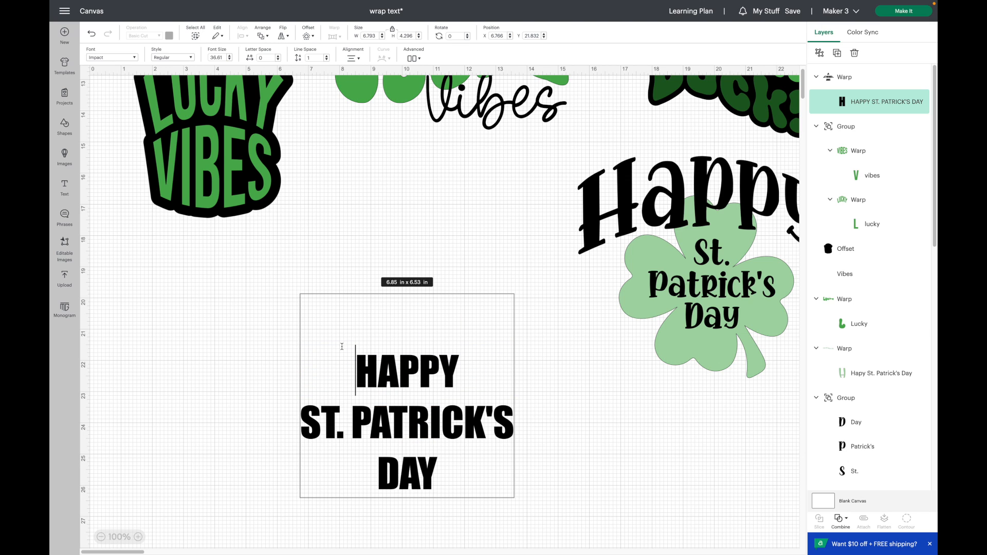
{"action": "left_click", "coordinate": [600, 423]}
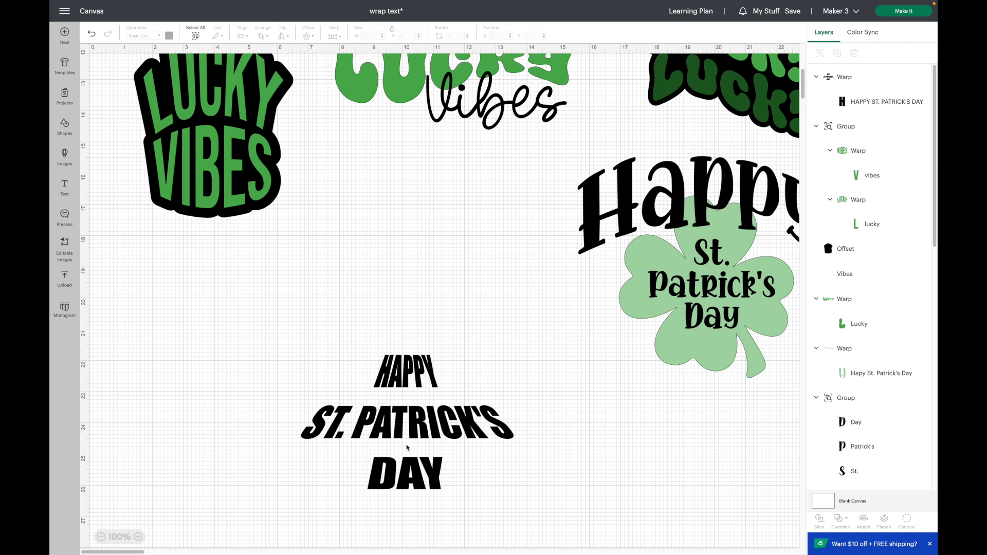
Apply Warp style 20 to the second "HAPPY ST. PATRICK'S DAY" text with the tighter line spacing
{"action": "scroll", "coordinate": [406, 447], "scroll_direction": "down", "scroll_amount": 3}
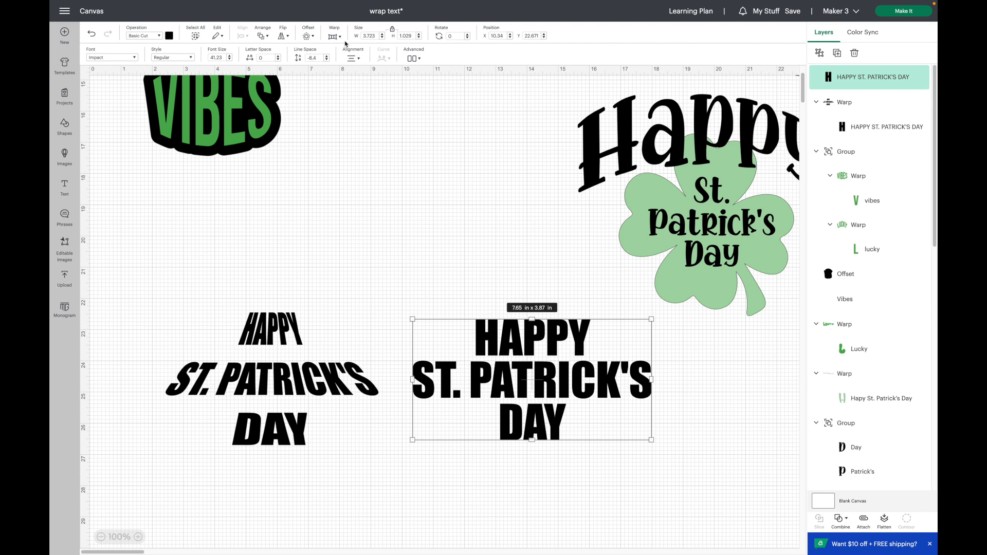
{"action": "left_click", "coordinate": [334, 36]}
{"action": "scroll", "coordinate": [408, 181], "scroll_direction": "down", "scroll_amount": 3}
{"action": "scroll", "coordinate": [408, 181], "scroll_direction": "down", "scroll_amount": 3}
{"action": "left_click", "coordinate": [414, 157]}
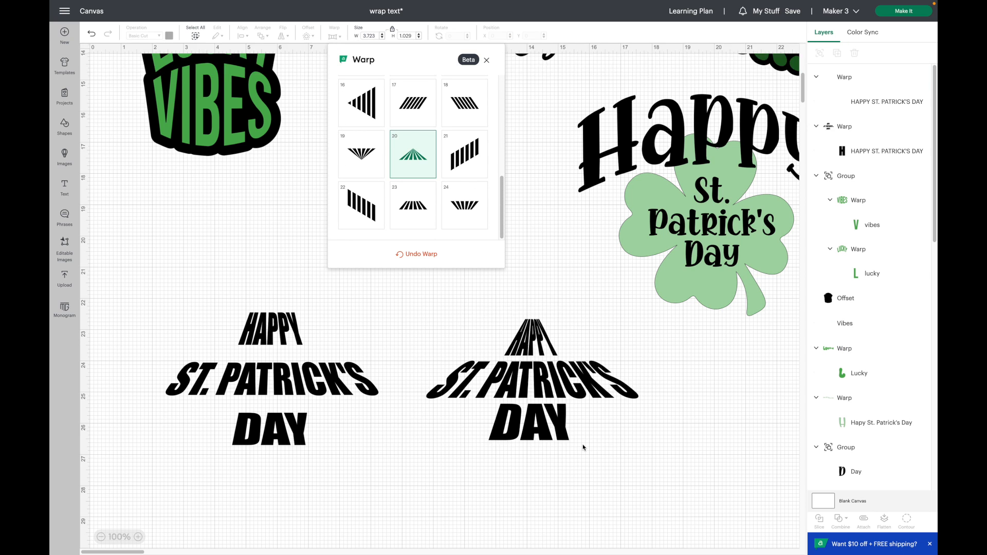
Insert an empty line above HAPPY in the tighter-spaced warped text and move it up beside the first version
{"action": "double_click", "coordinate": [554, 378]}
{"action": "left_click", "coordinate": [452, 230]}
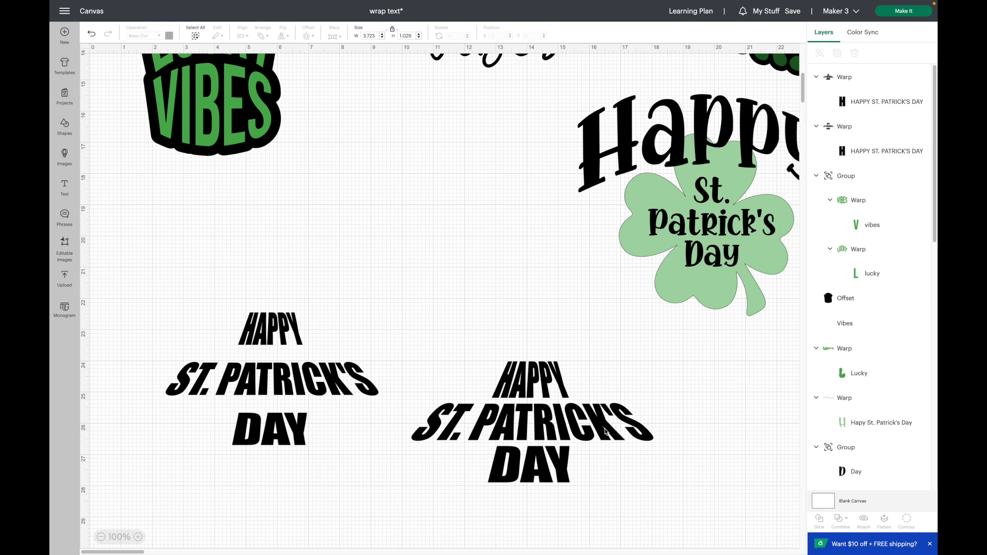
{"action": "left_click_drag", "start_coordinate": [510, 416], "coordinate": [489, 376]}
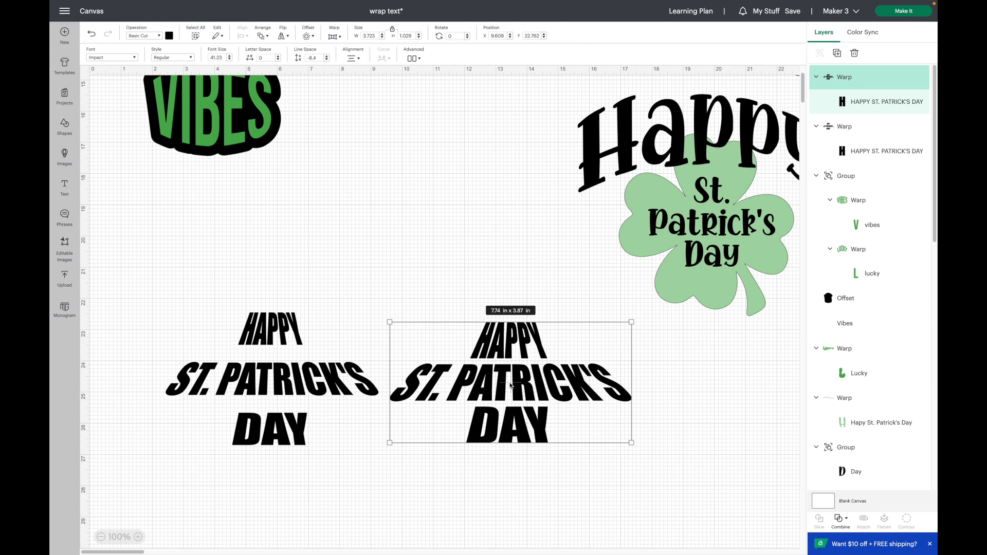
Delete the loosely spaced St. Patrick's Day text and move the tighter version to about X 2.82, Y 22.3 in
{"action": "left_click_drag", "start_coordinate": [291, 402], "coordinate": [247, 393]}
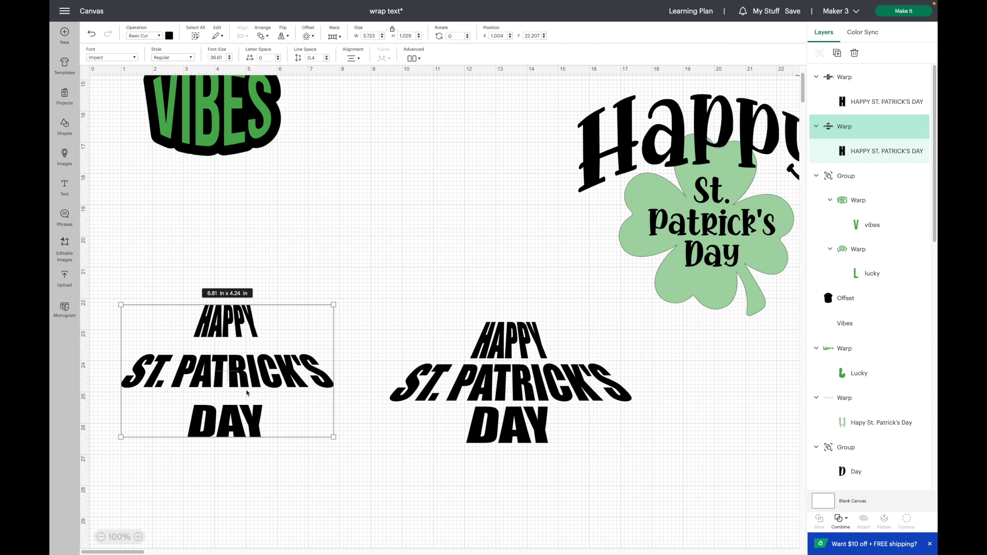
{"action": "key", "text": "Delete"}
{"action": "left_click_drag", "start_coordinate": [462, 409], "coordinate": [250, 397]}
Change the remaining "HAPPY ST. PATRICK'S DAY" text to Warp style 23
{"action": "left_click", "coordinate": [333, 36]}
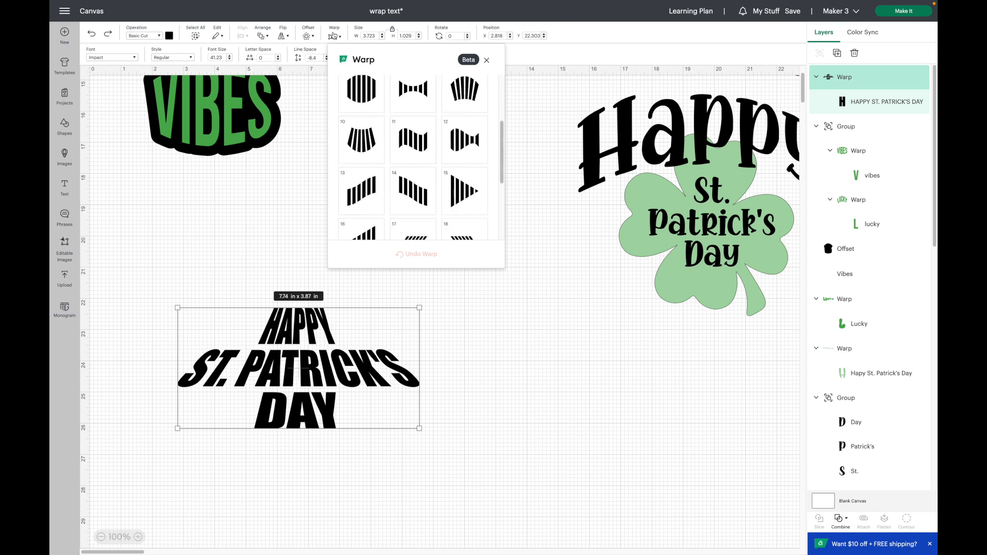
{"action": "scroll", "coordinate": [412, 153], "scroll_direction": "down", "scroll_amount": 4}
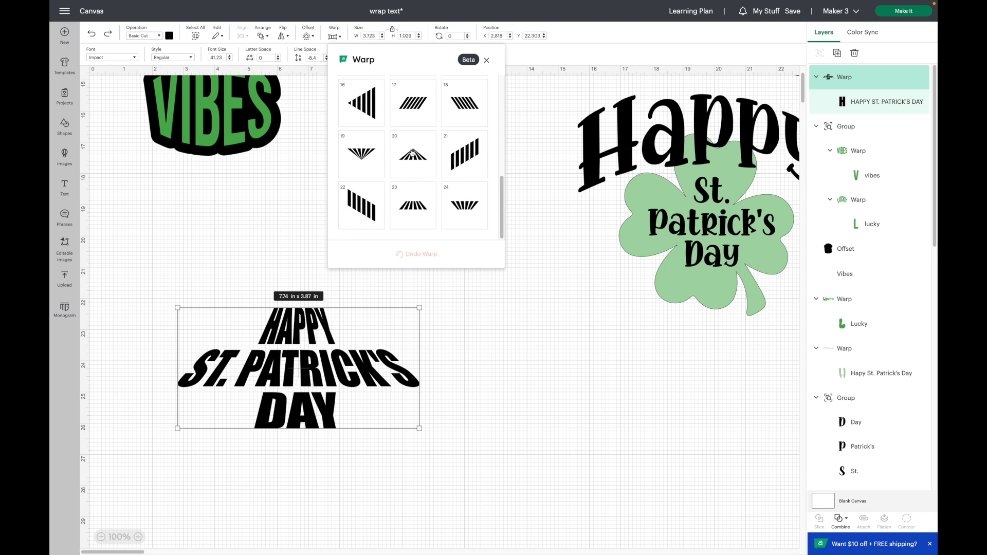
{"action": "left_click", "coordinate": [416, 211]}
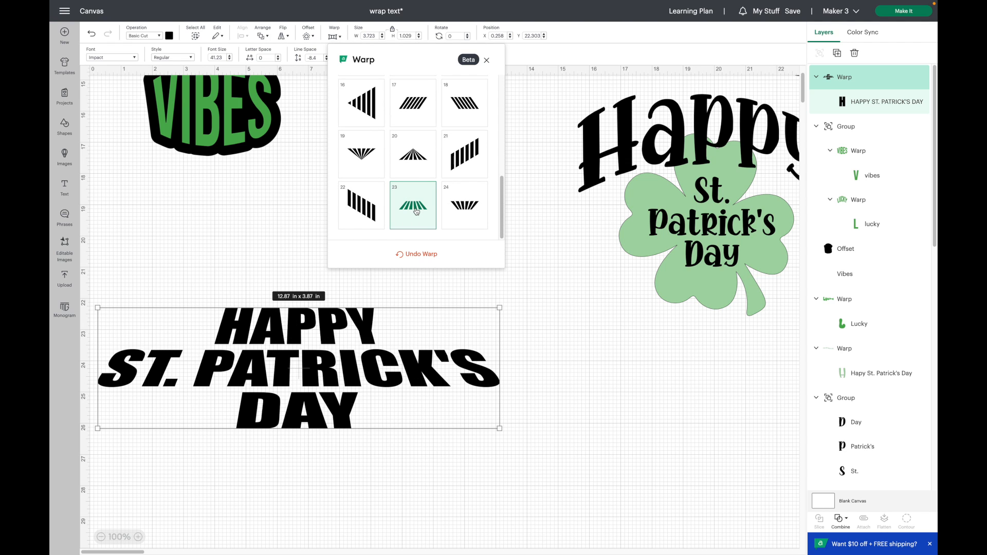